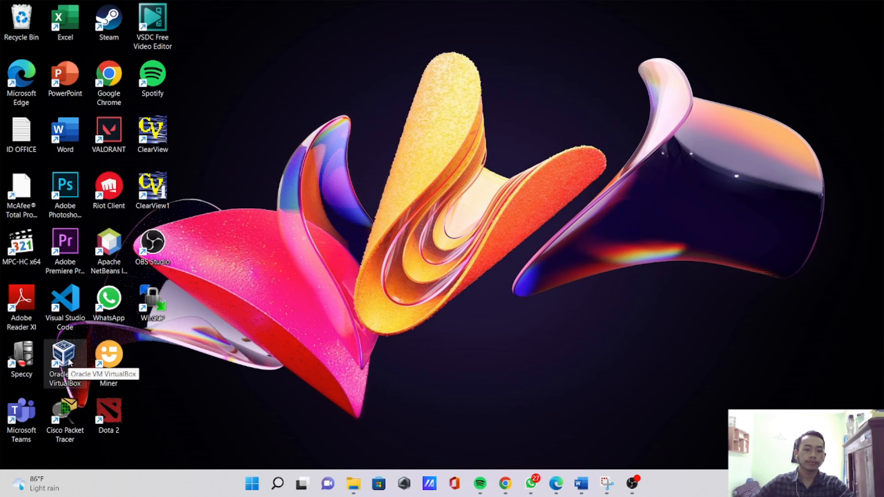
- Open Oracle VM VirtualBox and begin a new virtual machine named with the owner's name plus "_Serever"
double_click(68, 360)
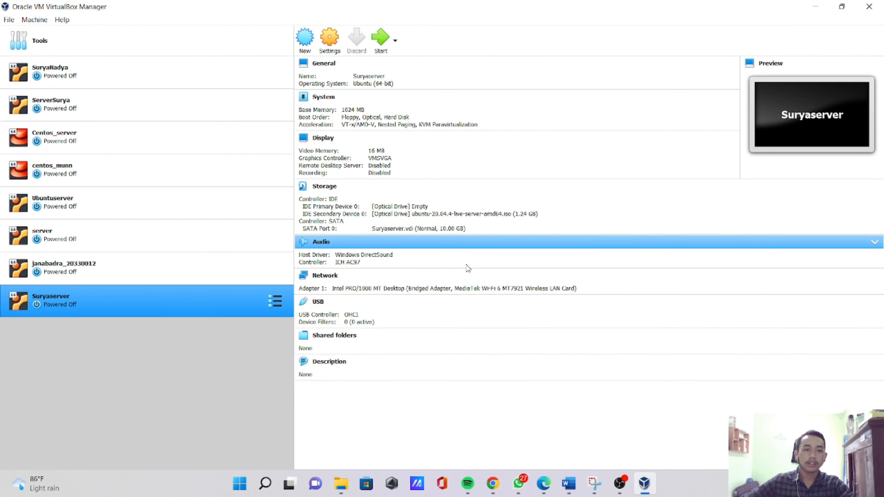
left_click(305, 38)
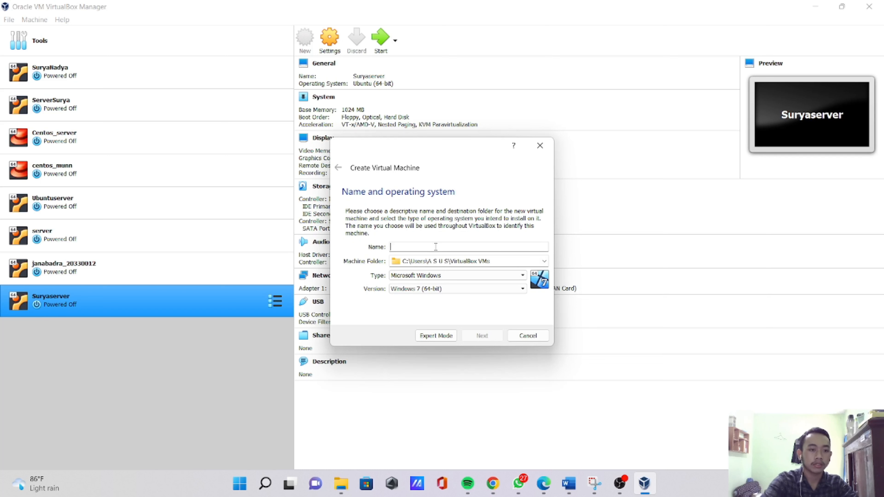
type("S")
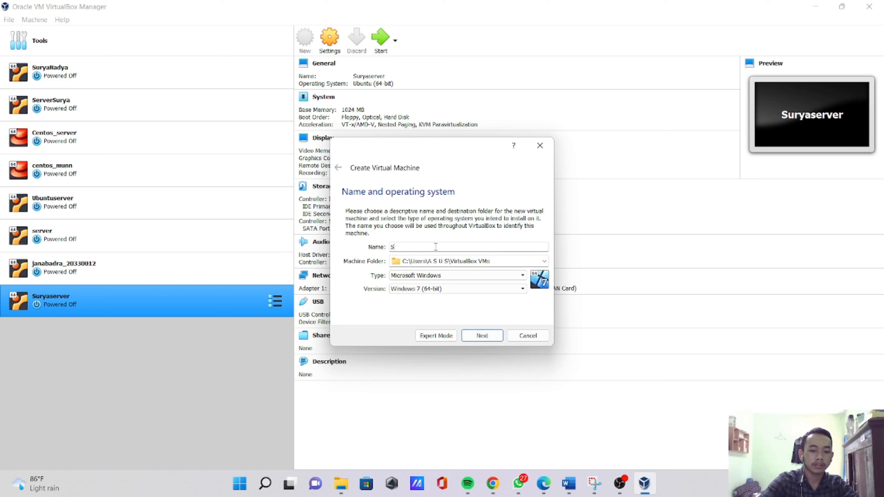
type("uryaNadya_Serever")
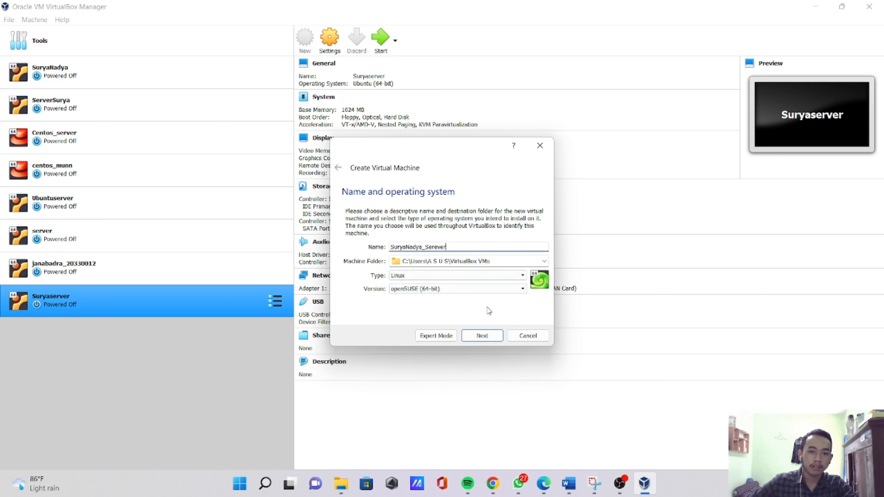
- Set the new virtual machine's operating system type to Linux and its version to Ubuntu (64-bit)
left_click(483, 275)
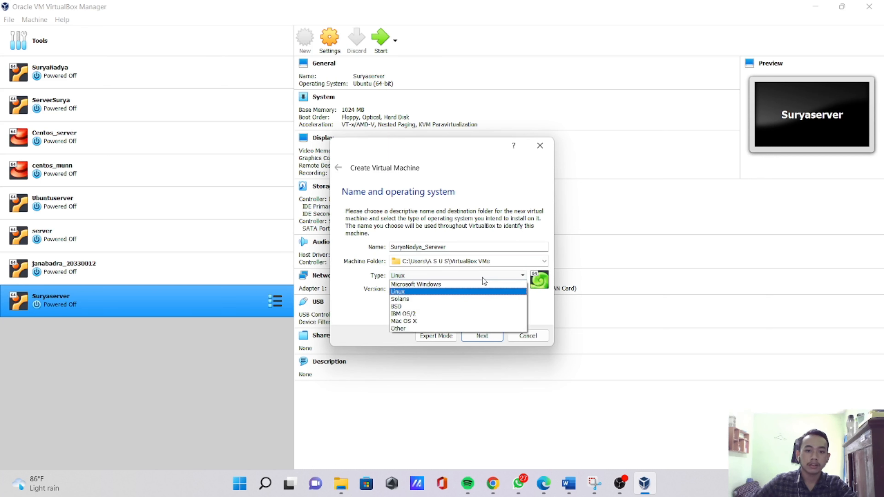
left_click(442, 292)
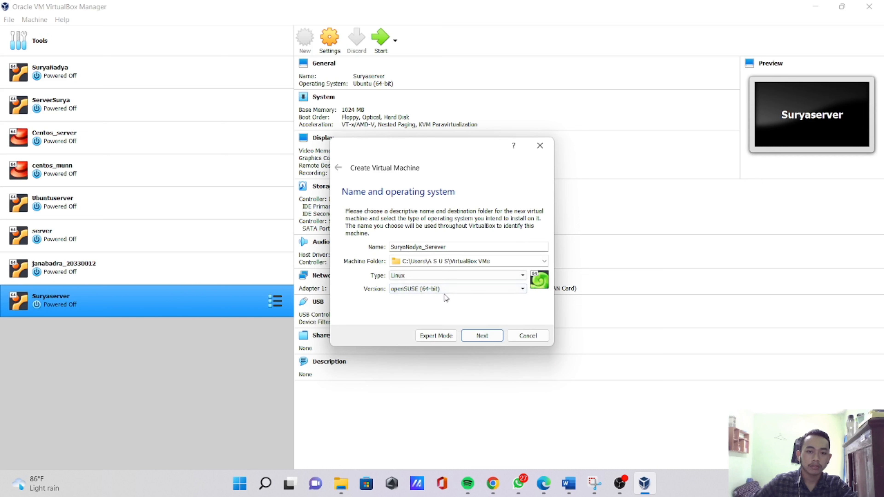
left_click(466, 291)
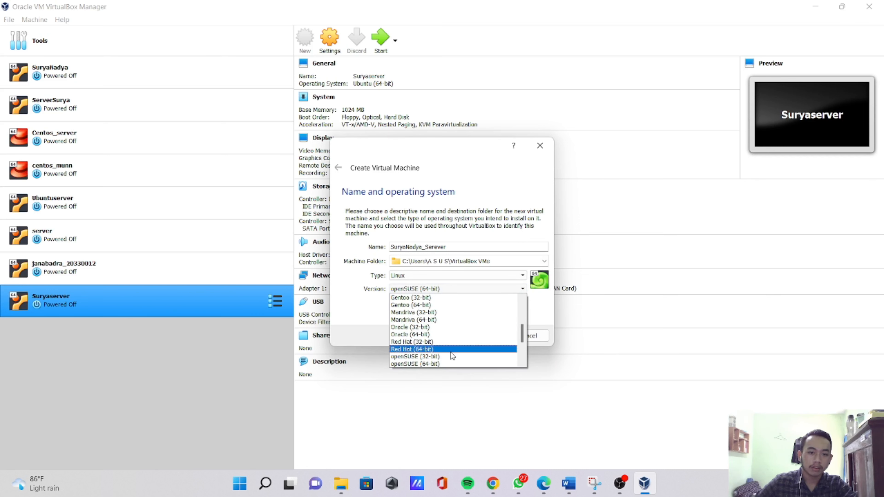
scroll(464, 332, "down", 3)
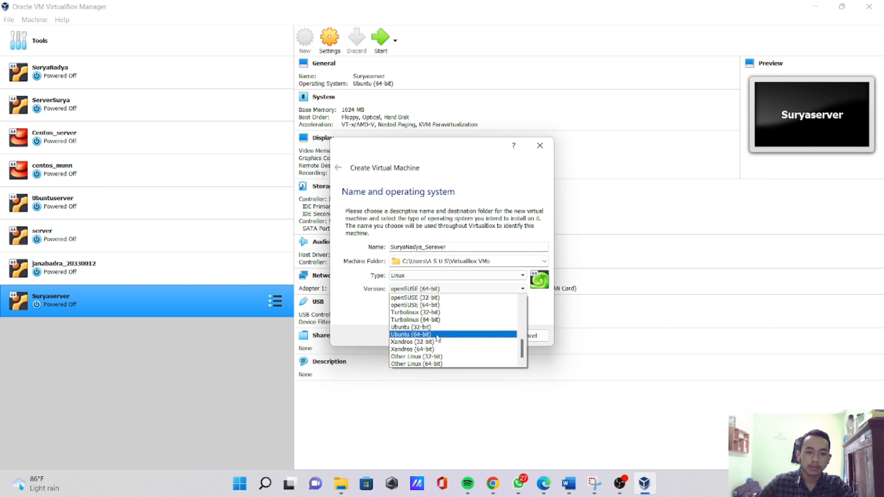
left_click(438, 335)
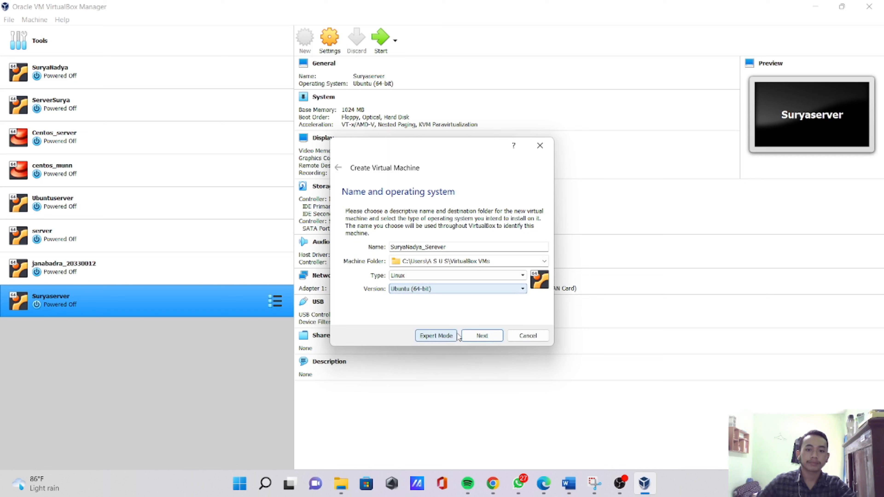
left_click(477, 341)
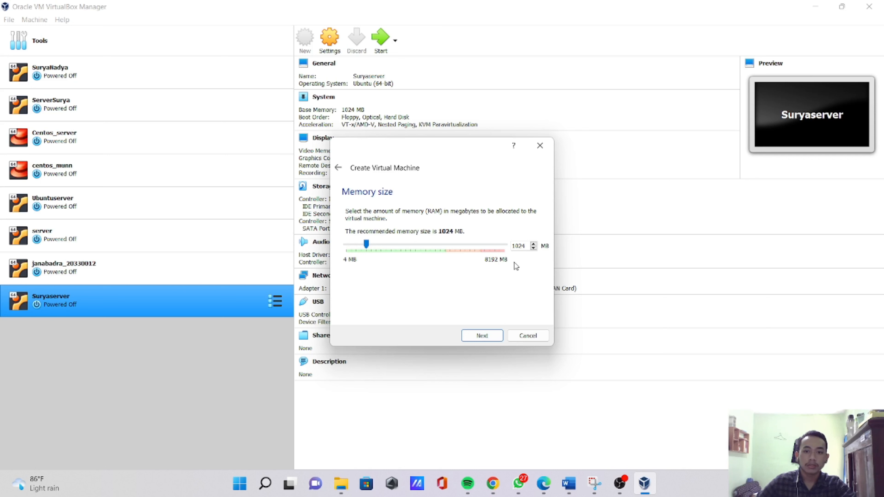
- Accept 1024 MB of memory and create a dynamically allocated 10.00 GB VDI virtual hard disk for the machine
left_click(494, 332)
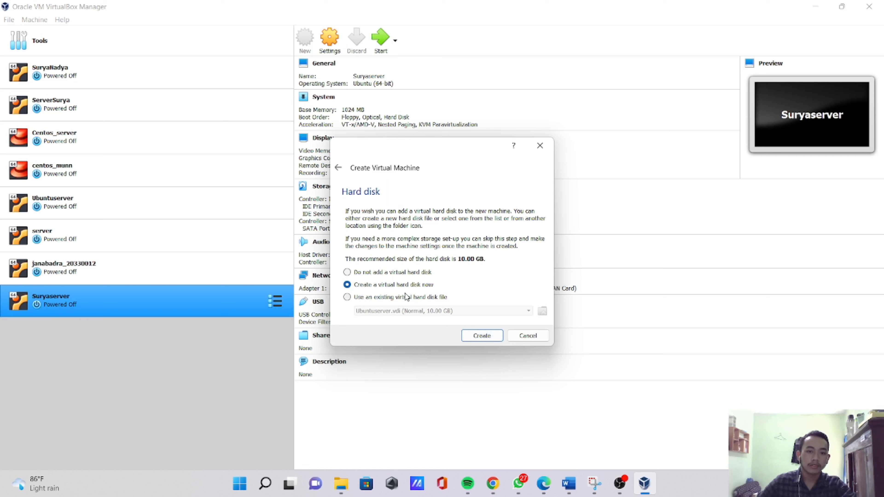
left_click(473, 336)
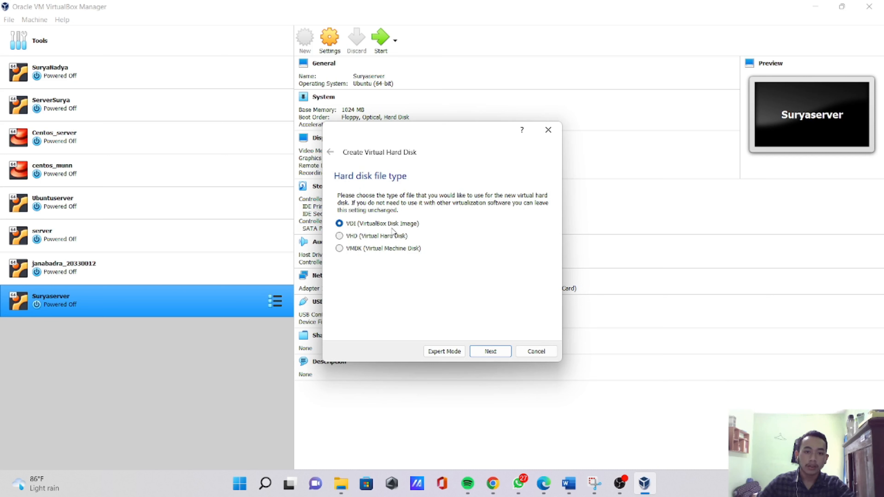
left_click(490, 352)
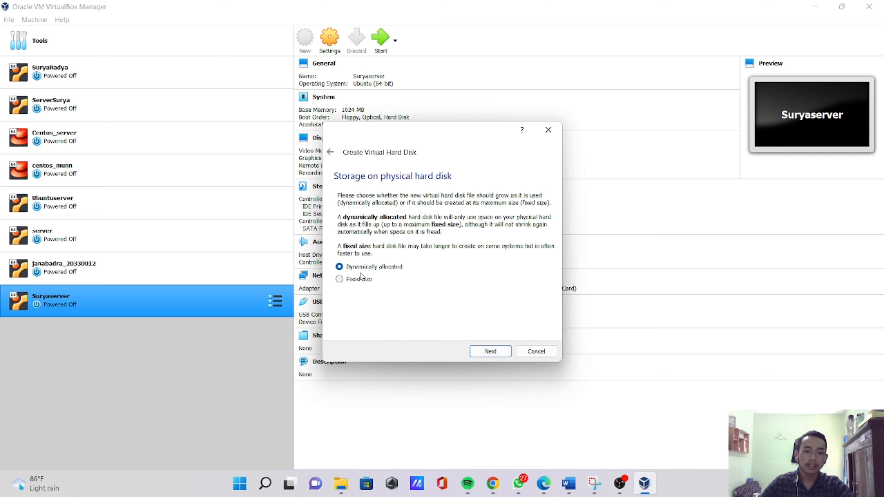
left_click(485, 353)
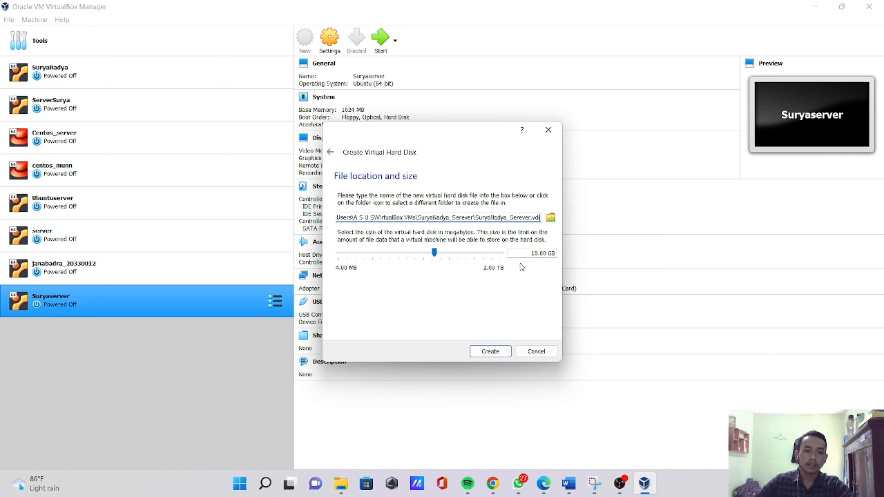
left_click(490, 352)
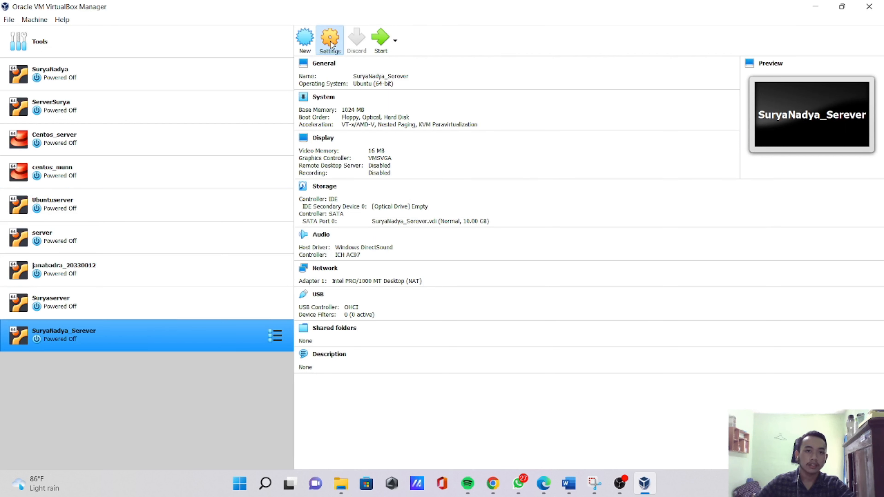
- Add an optical drive with ubuntu-20.04.4-live-server-amd64.iso to the new machine's IDE controller
left_click(344, 55)
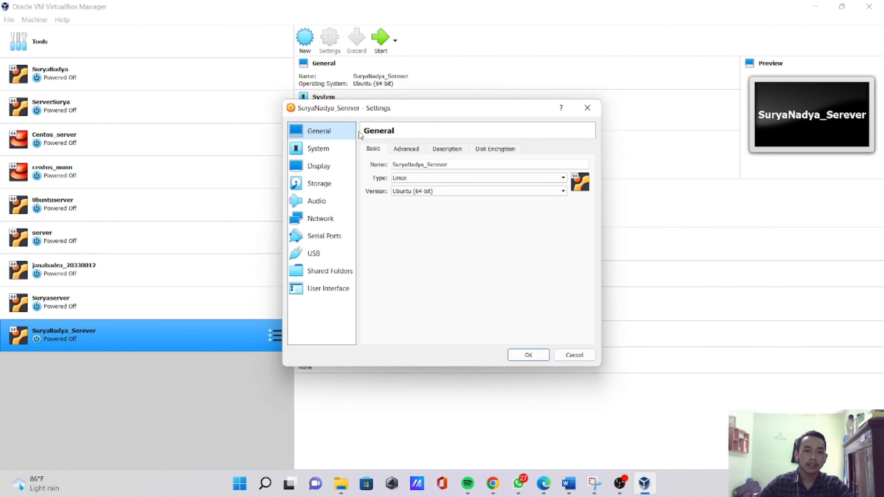
left_click(334, 184)
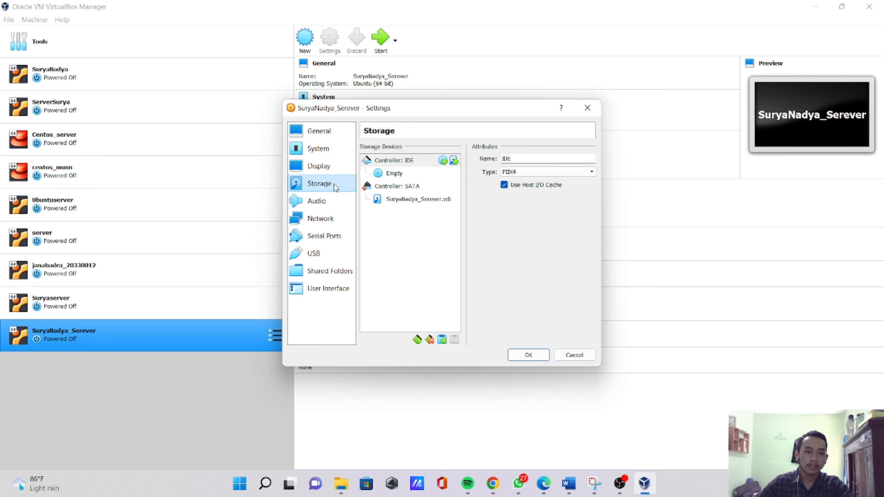
left_click(443, 161)
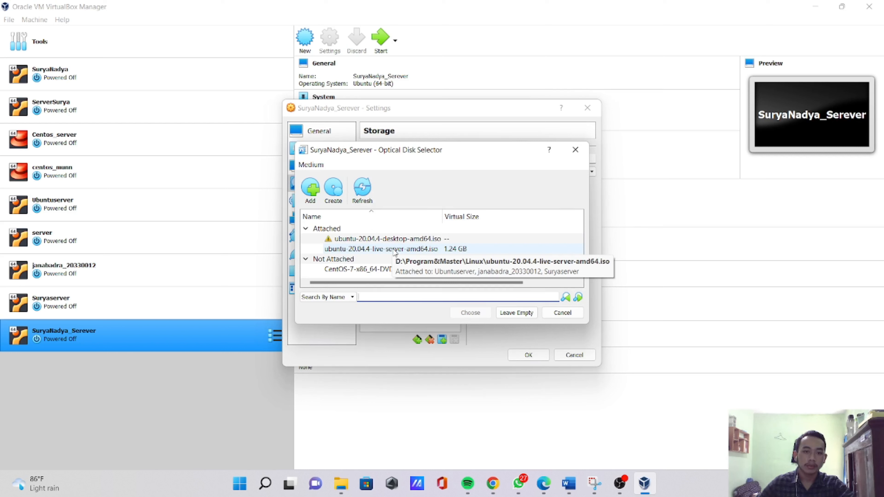
left_click(394, 249)
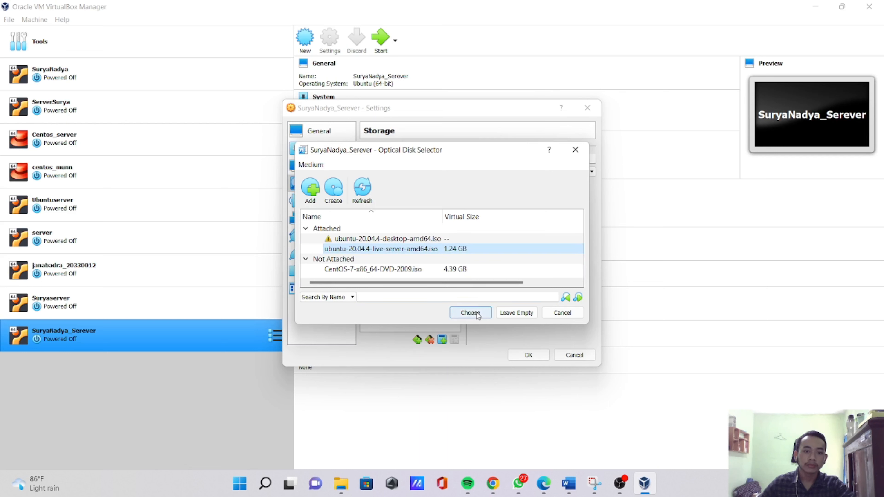
left_click(470, 313)
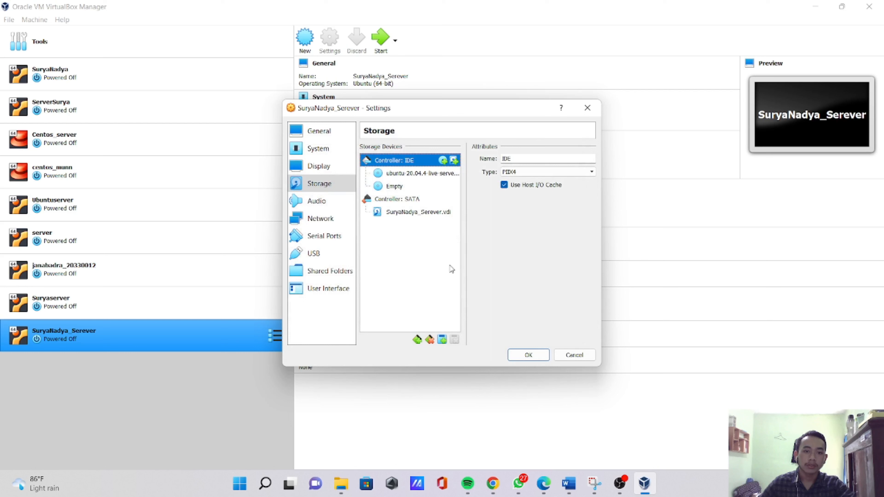
- Attach the machine's network Adapter 1 to Bridged Adapter and save the settings
left_click(335, 222)
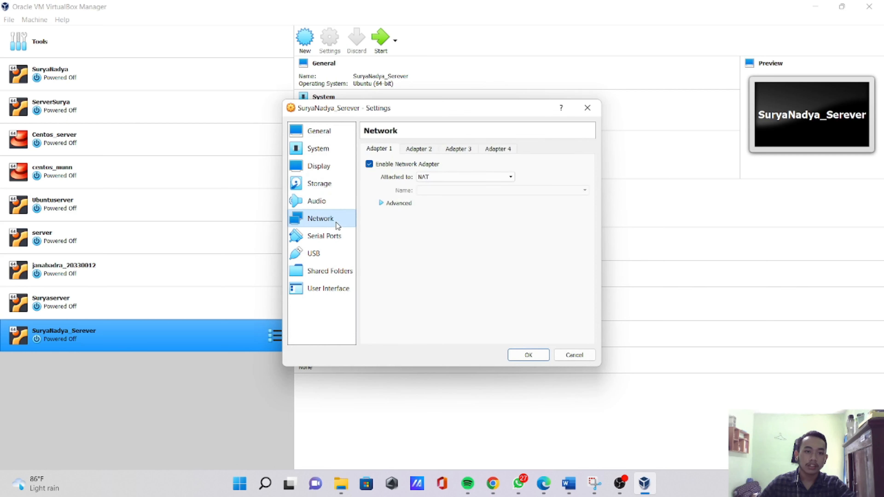
left_click(509, 176)
left_click(460, 193)
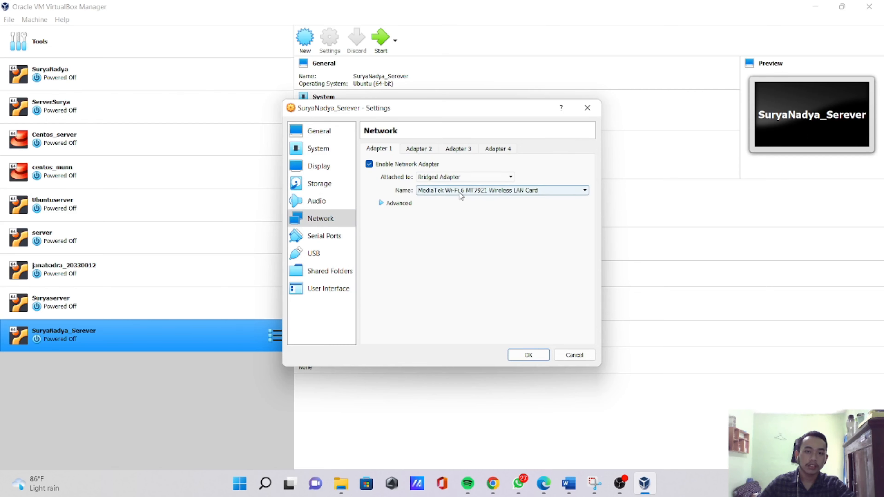
left_click(528, 354)
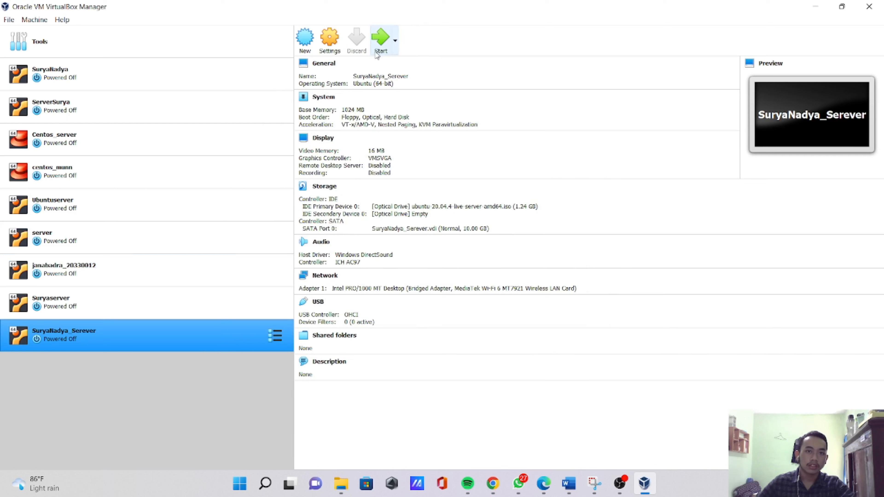
- Start the new virtual machine with ubuntu-20.04.4-live-server-amd64.iso as its start-up disk
left_click(381, 39)
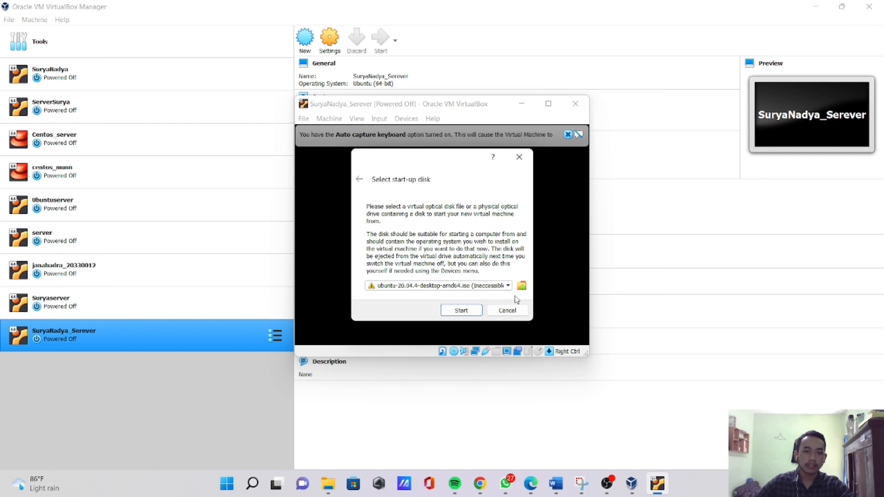
left_click(509, 286)
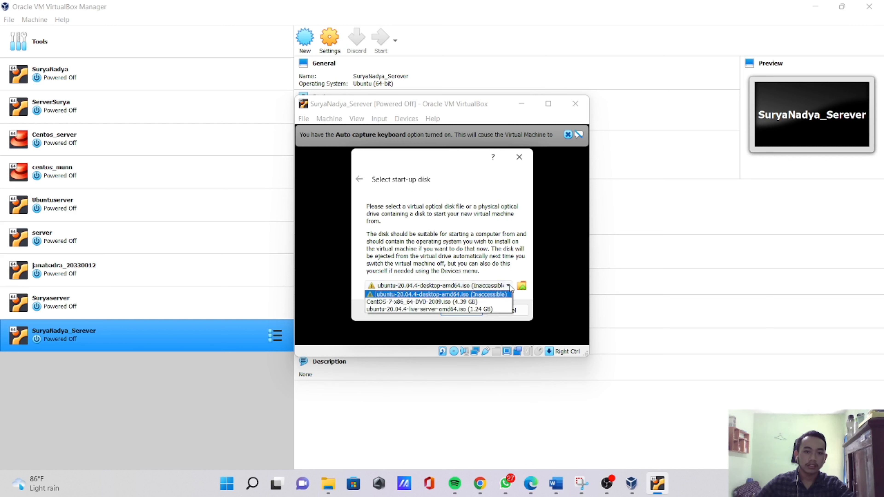
left_click(447, 309)
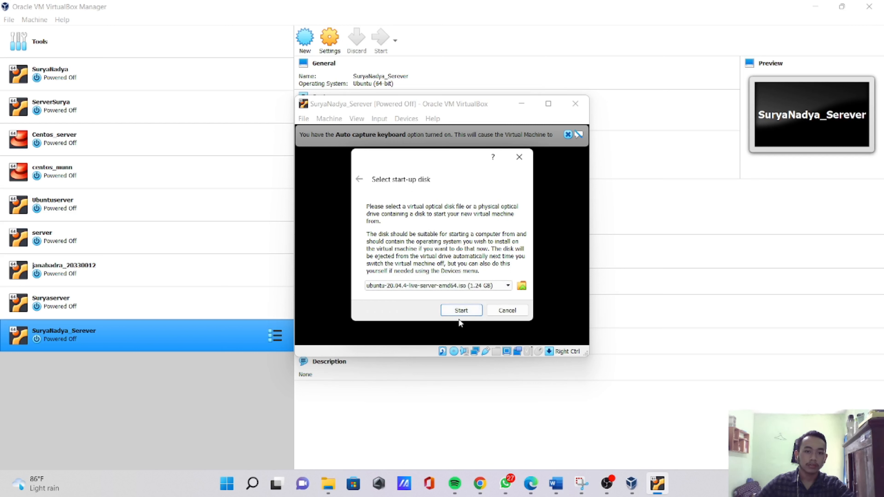
left_click(462, 311)
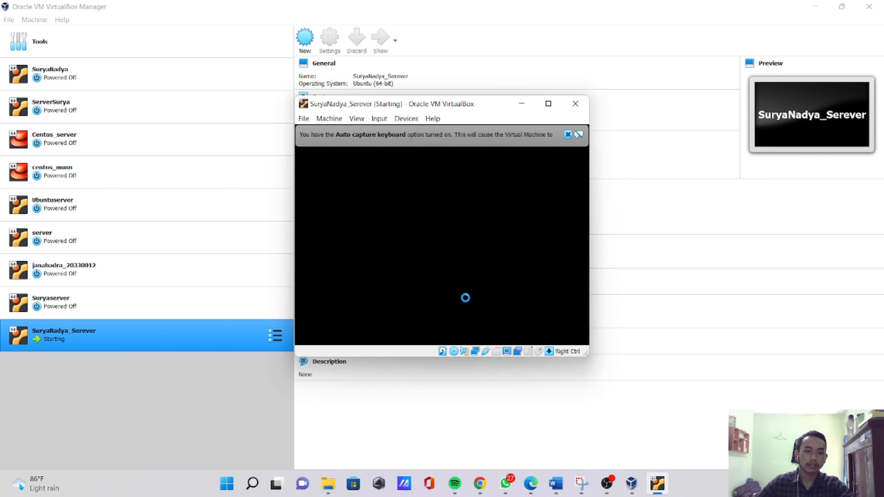
- Dismiss the keyboard capture and mouse integration notices in the machine window and minimize the VirtualBox Manager
left_click(568, 135)
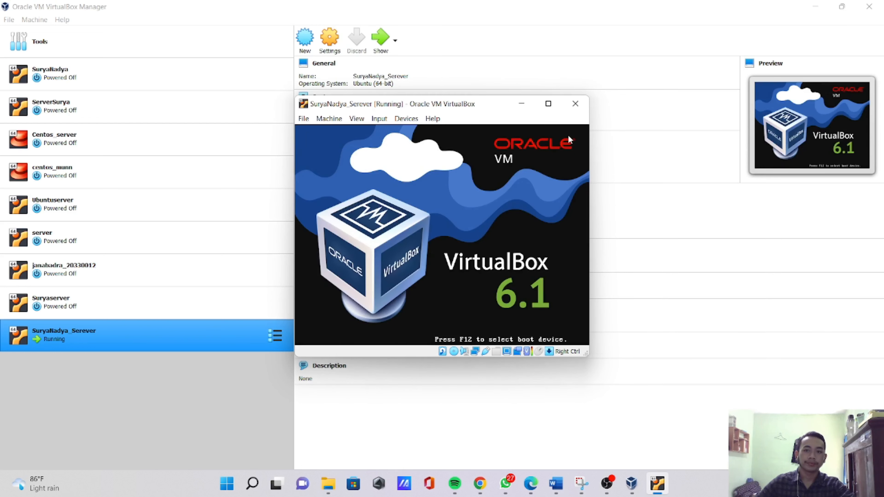
left_click(814, 8)
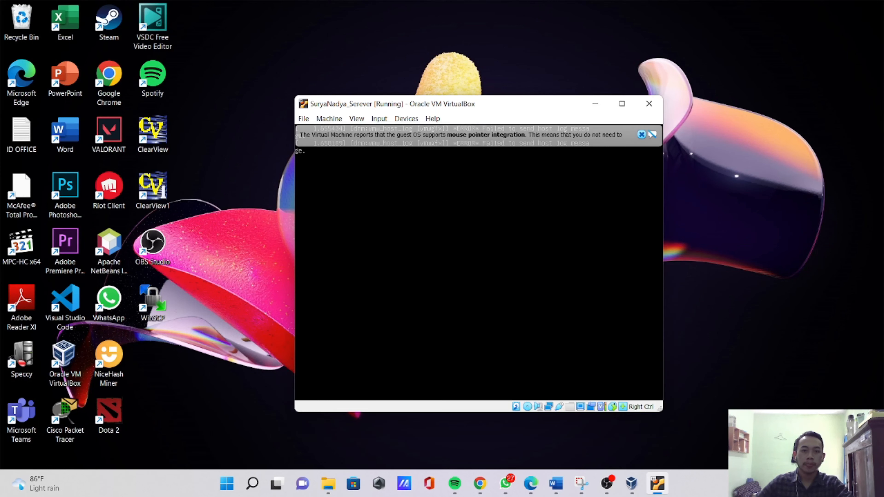
left_click(641, 136)
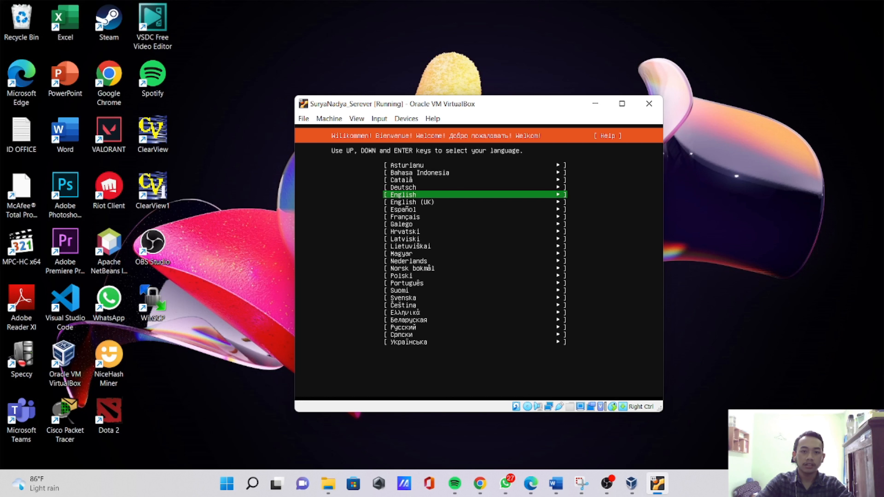
- Run the Ubuntu installer in English without updating it, keeping the English (US) keyboard layout and variant
key("Return")
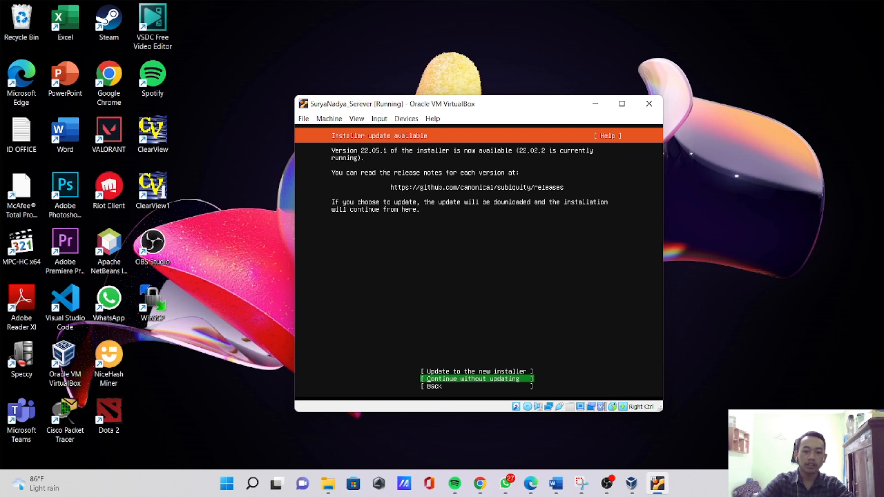
key("Return")
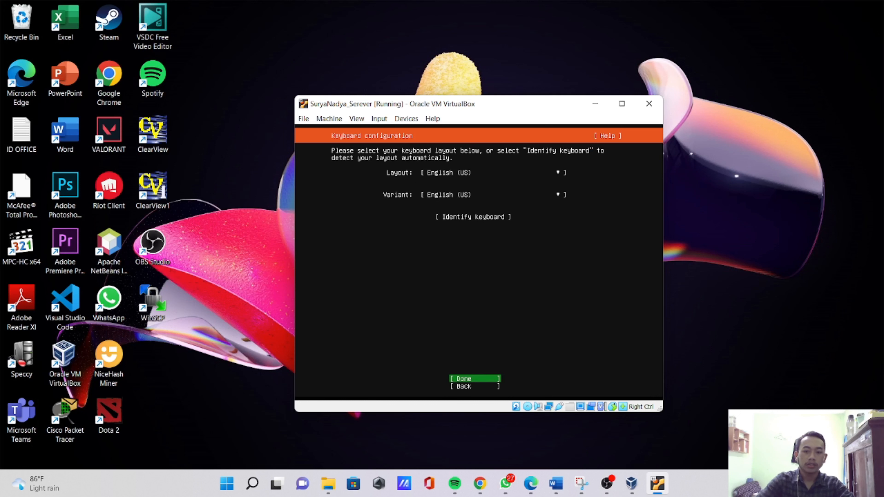
key("Return")
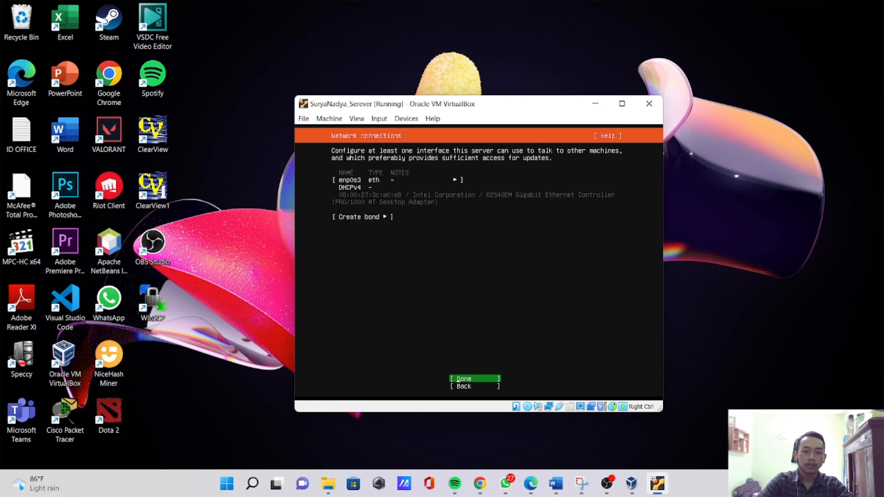
- Accept the default enp0s3 network connection and leave the proxy address blank
key("Return")
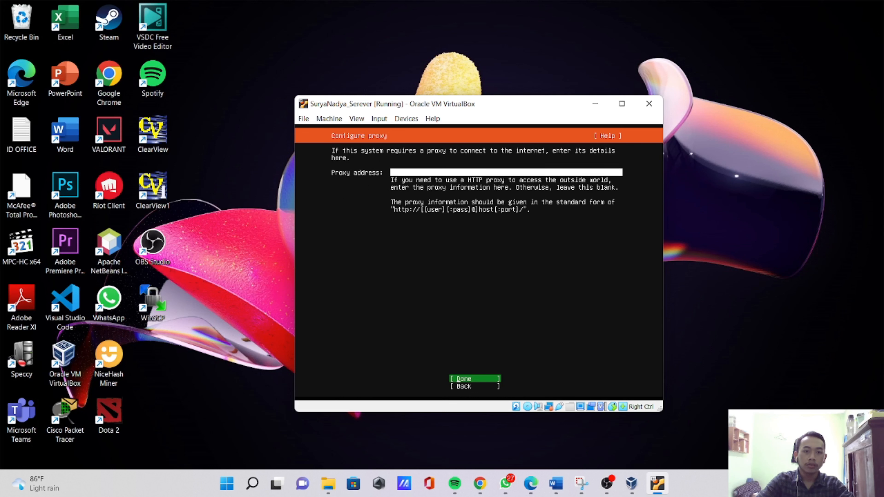
key("Return")
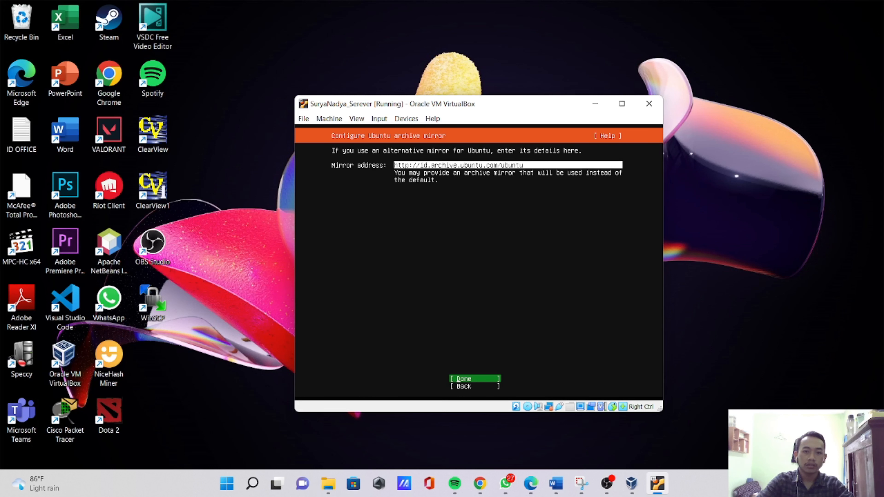
- Keep the default Ubuntu archive mirror and choose the guided layout using the entire disk as an LVM group without LUKS encryption
key("Return")
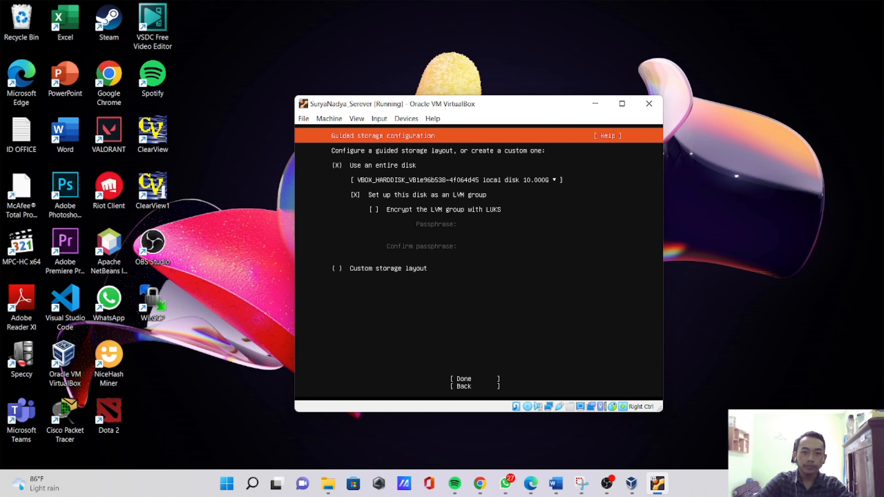
key("Down")
key("Down")
key("Down")
key("Down")
key("Down")
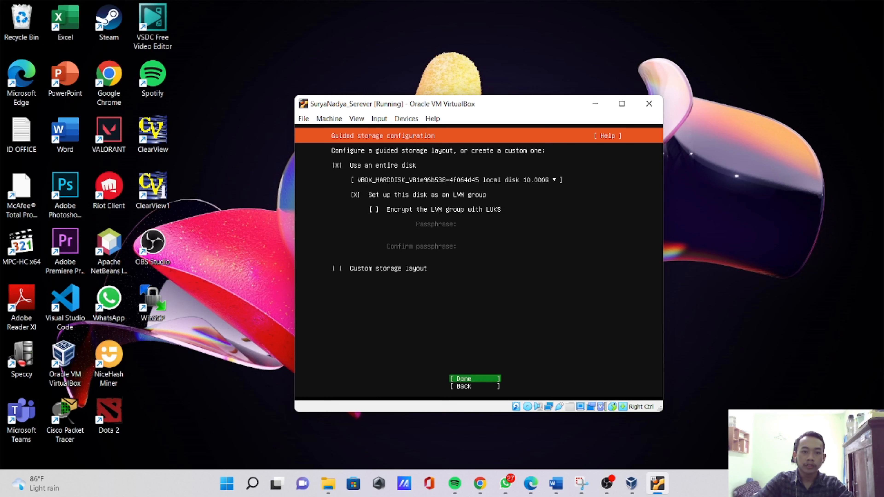
key("Return")
key("Up")
key("Up")
key("Up")
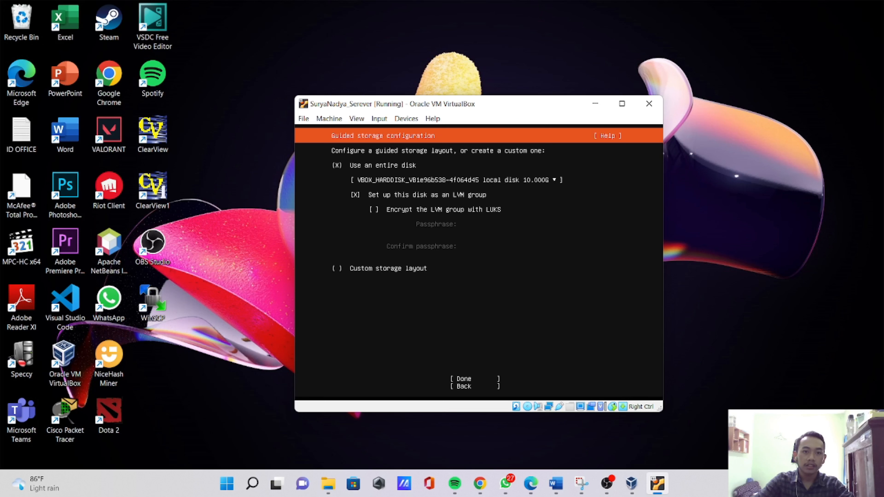
key("Down")
key("Down")
key("Tab")
key("Return")
key("Up")
key("Up")
key("Down")
key("Down")
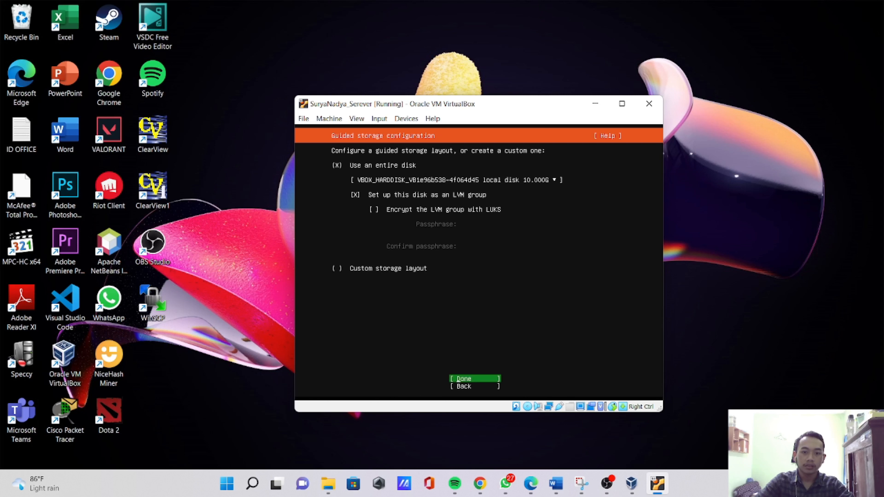
key("Return")
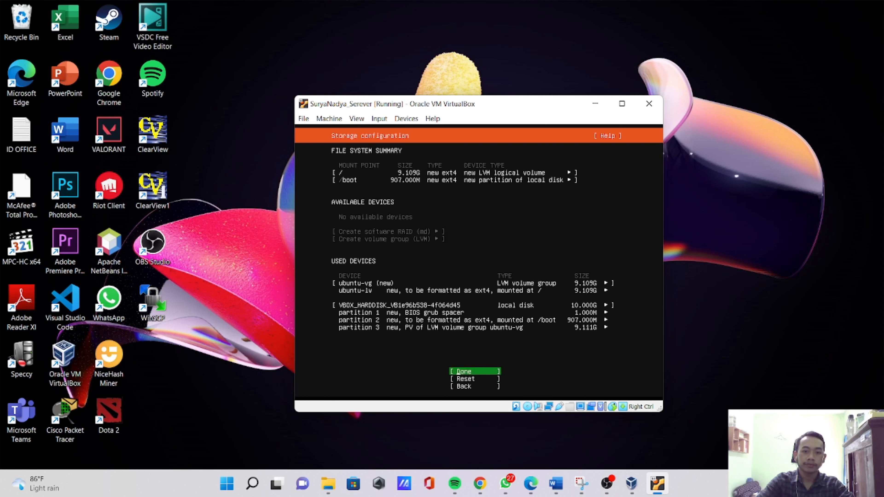
- Accept the storage configuration and confirm the destructive action so the installation begins
key("Return")
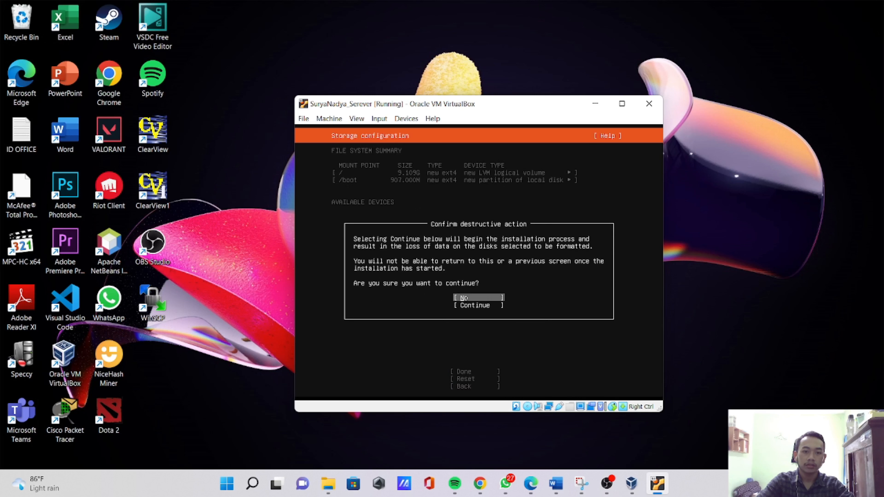
key("Down")
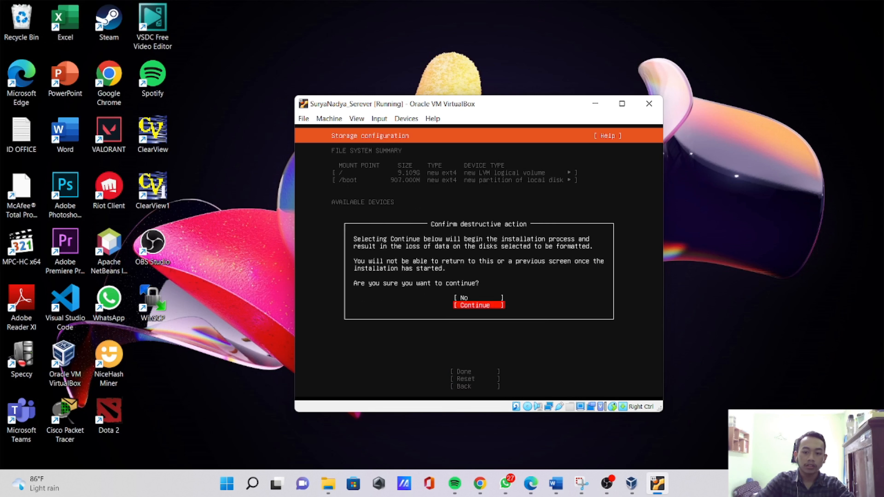
key("Return")
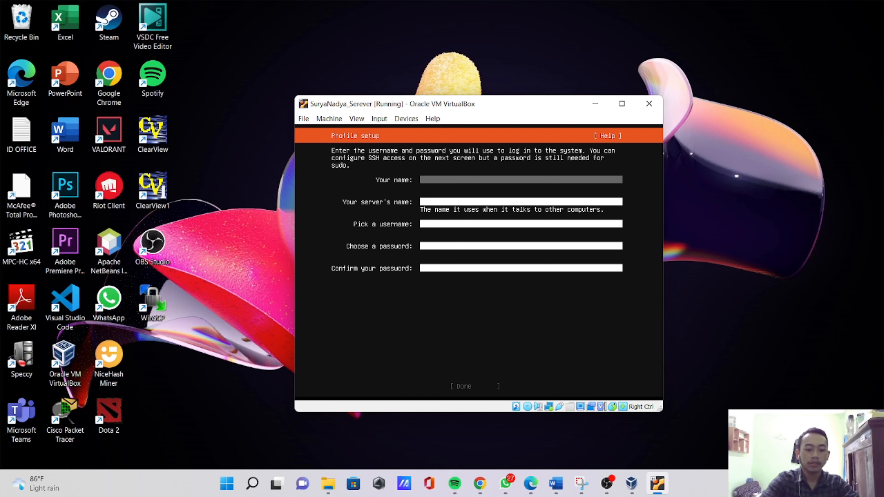
- Fill in the profile's name, server name and username, using the account owner's lowercase first name for all three
type("surya")
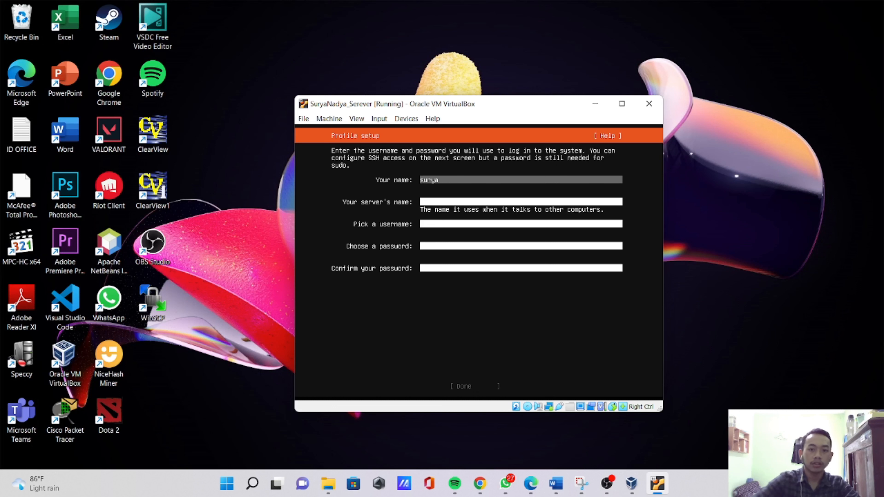
key("Tab")
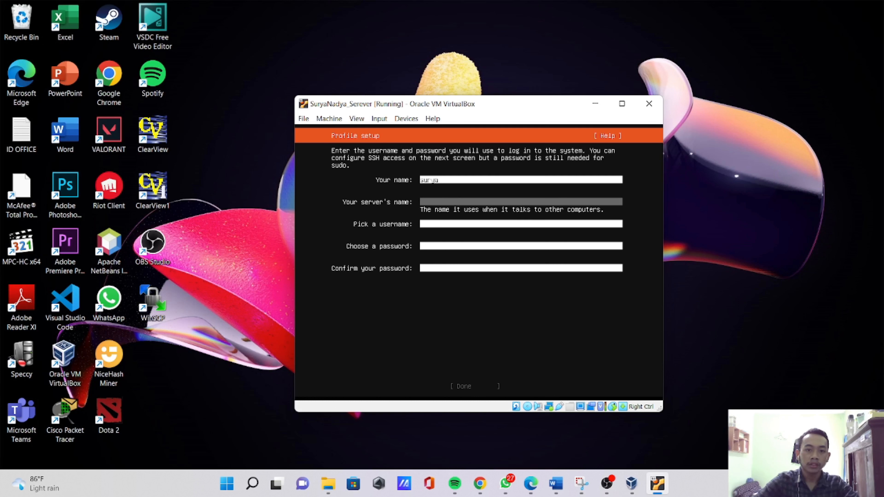
type("surya_")
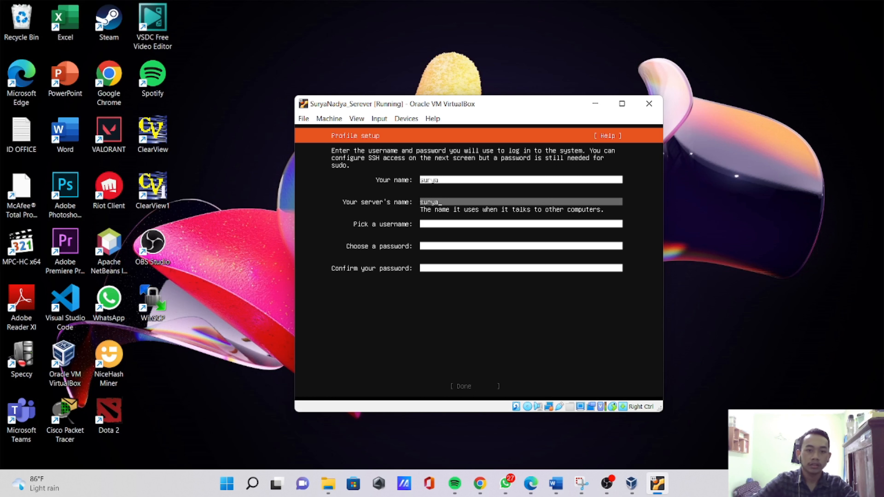
key("Tab")
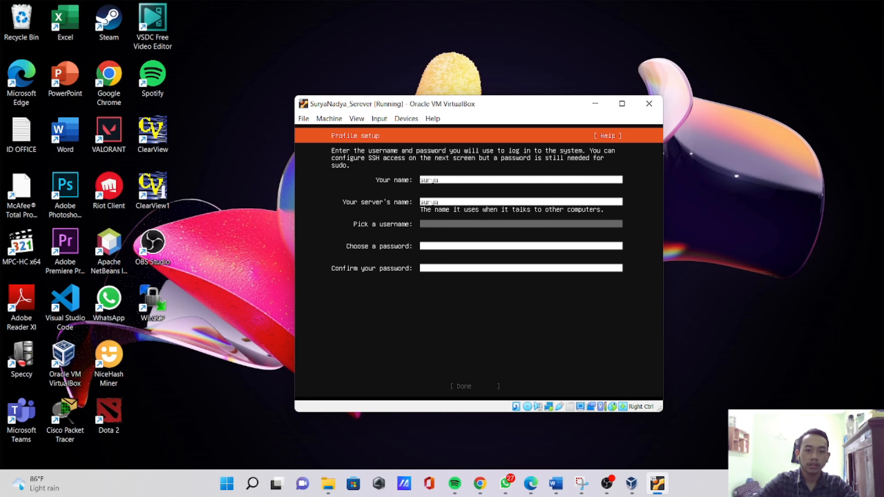
type("sur")
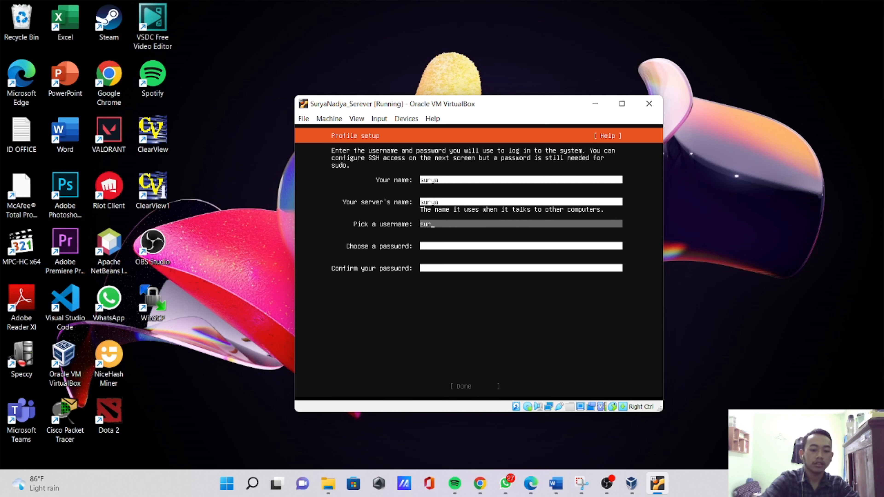
type("ya")
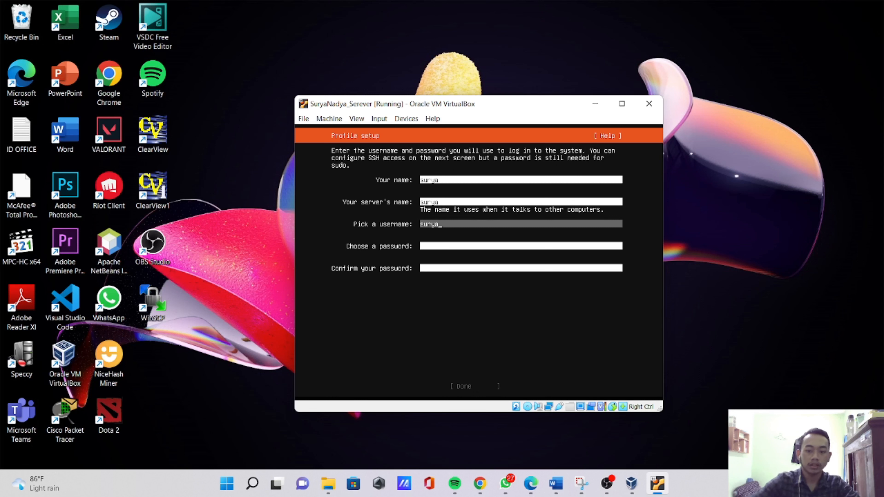
key("Tab")
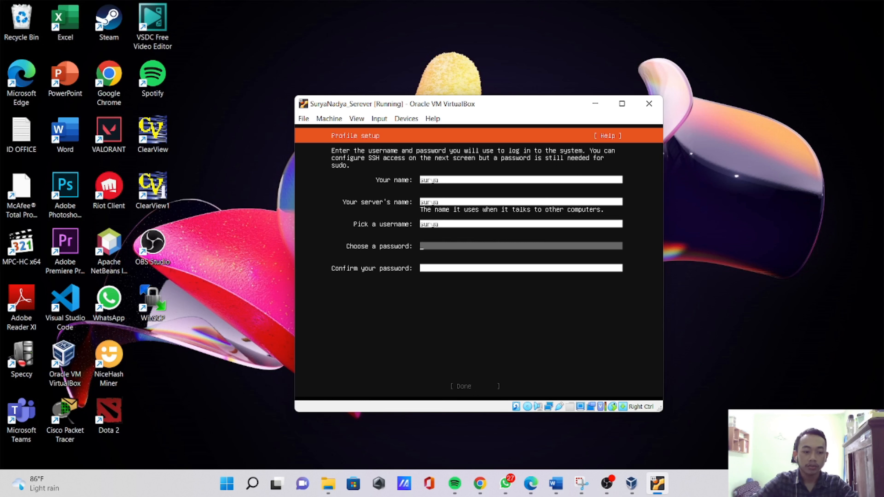
- Enter and confirm the account password, and submit the profile setup
type("***")
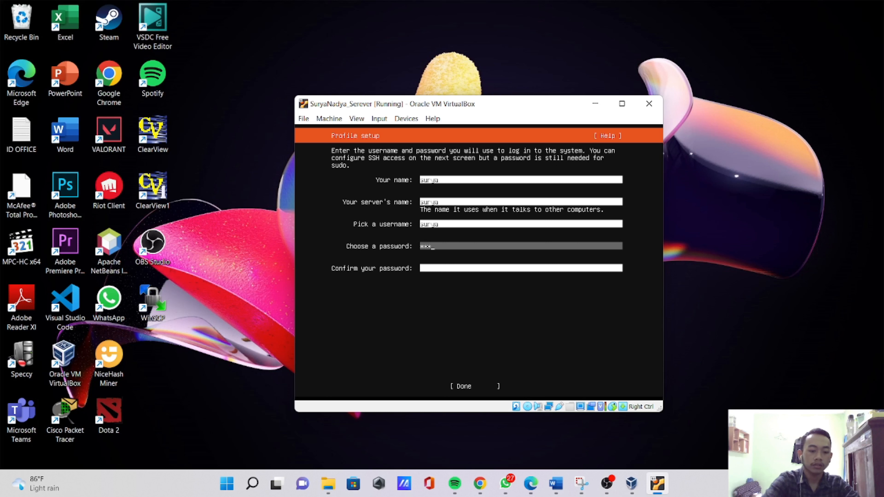
type("***")
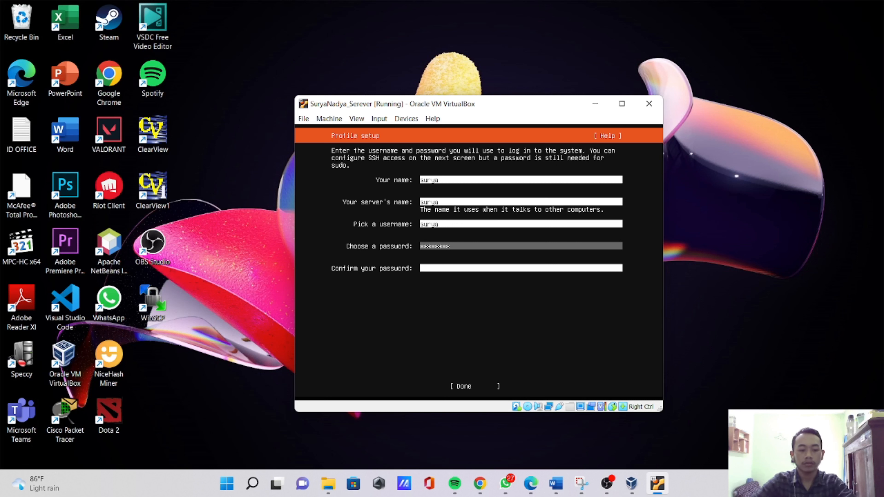
key("Tab")
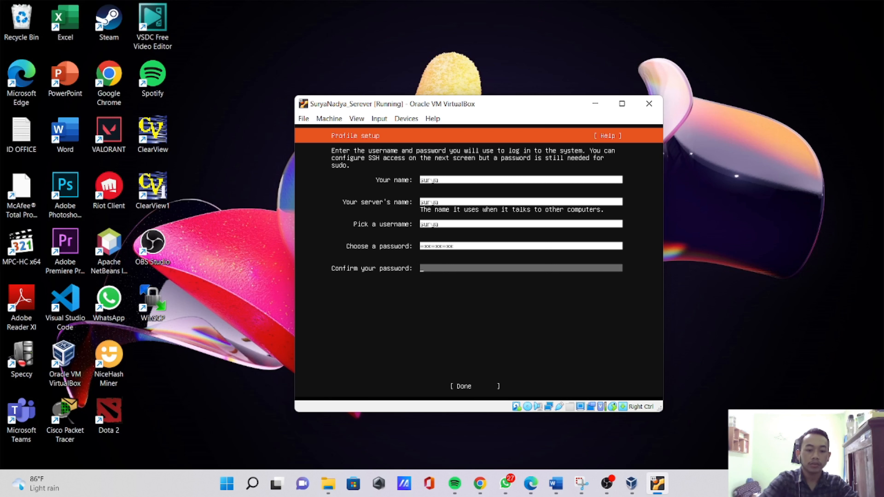
type("******")
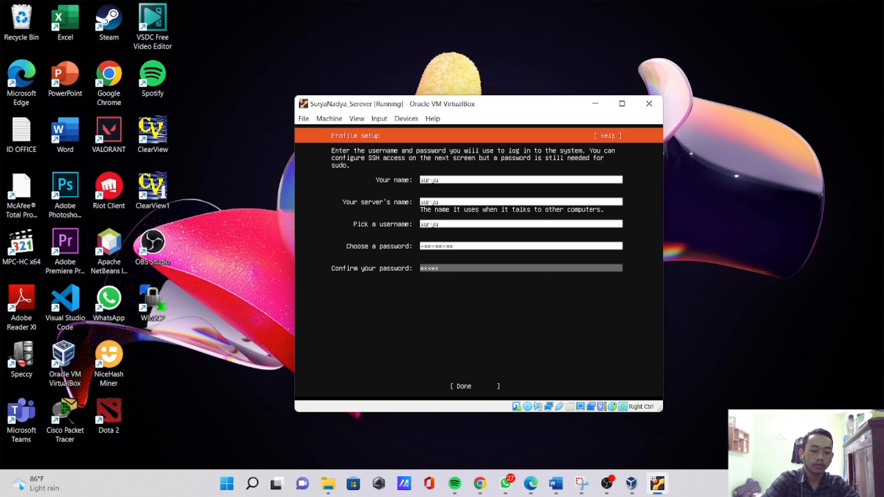
type("*")
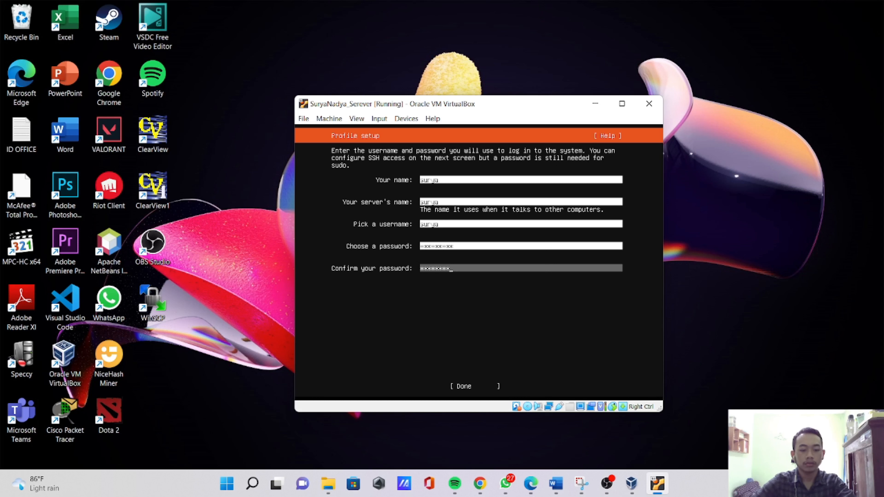
type("*")
key("Tab")
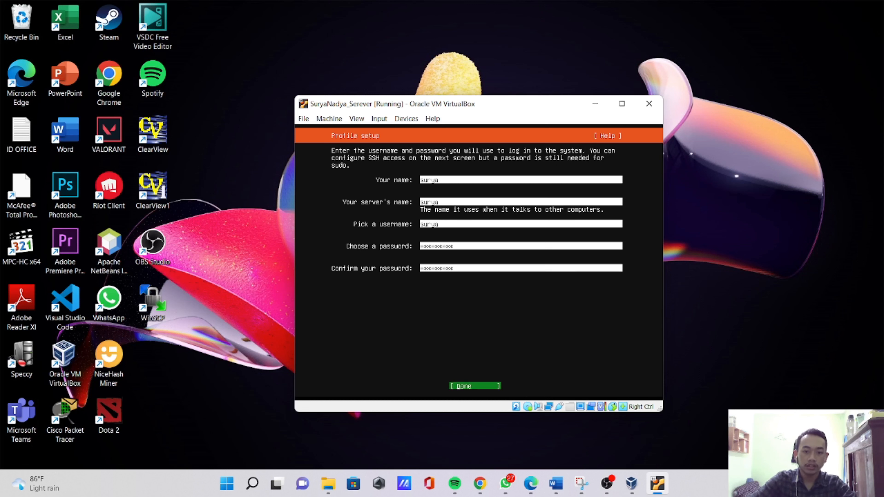
key("Return")
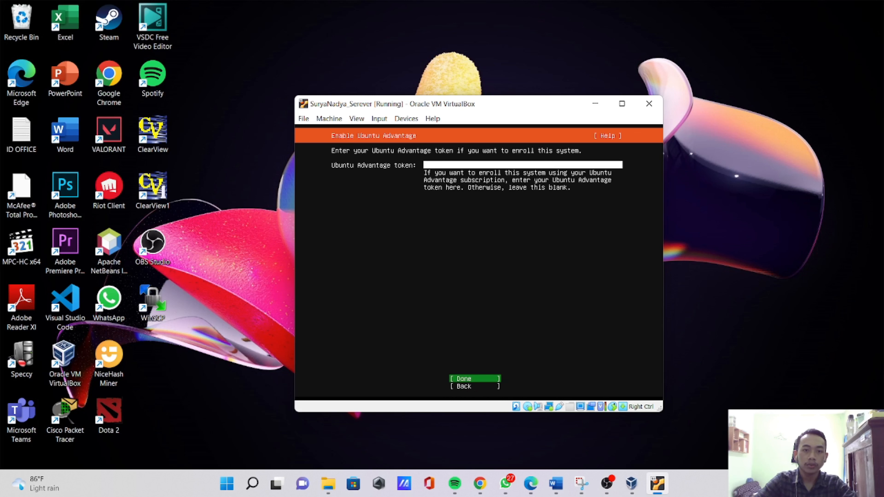
- Leave the Ubuntu Advantage token blank and continue the SSH setup without installing the OpenSSH server
key("Return")
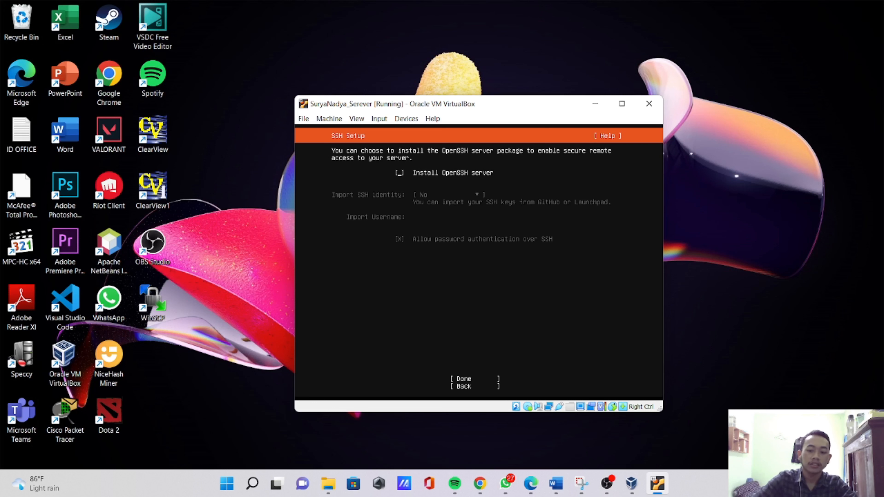
key("Down")
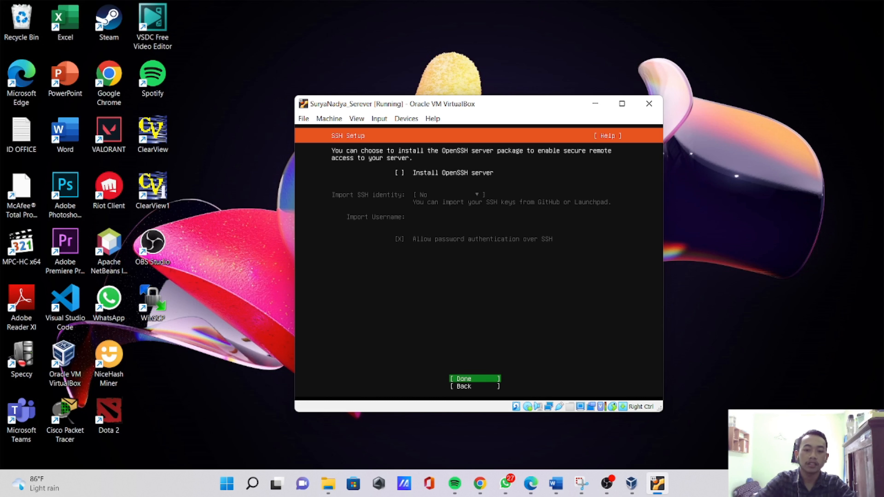
key("Return")
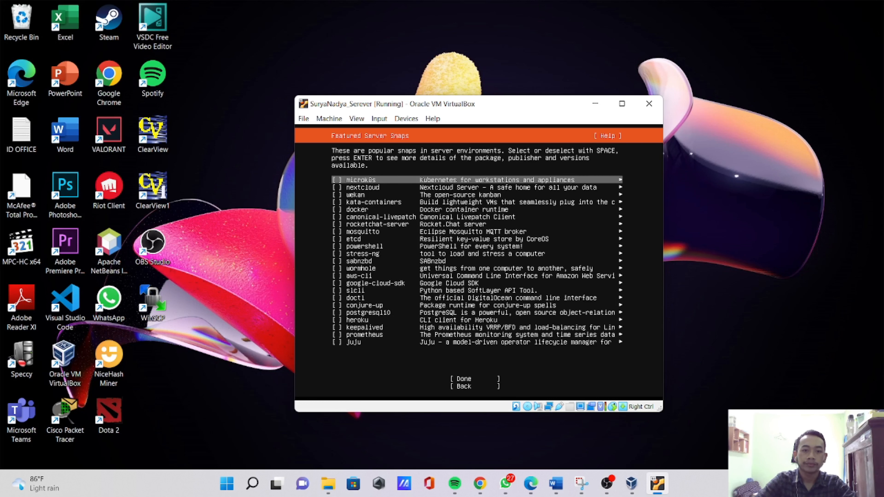
- Continue past the featured server snaps without selecting any of them
key("Down")
key("Down")
key("Down")
key("Down")
key("Down")
key("Down")
key("Down")
key("Down")
key("Down")
key("Down")
key("Down")
key("Down")
key("Down")
key("Down")
key("Down")
key("Down")
key("Down")
key("Down")
key("Down")
key("Down")
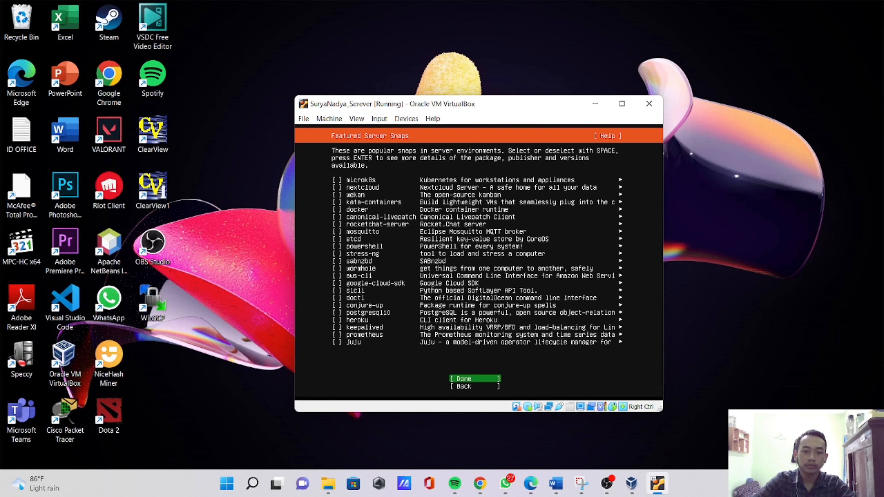
key("Up")
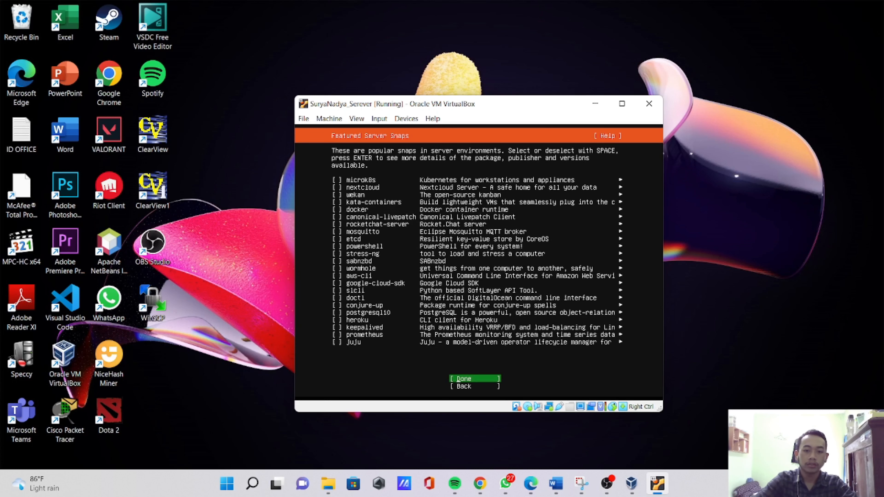
key("Return")
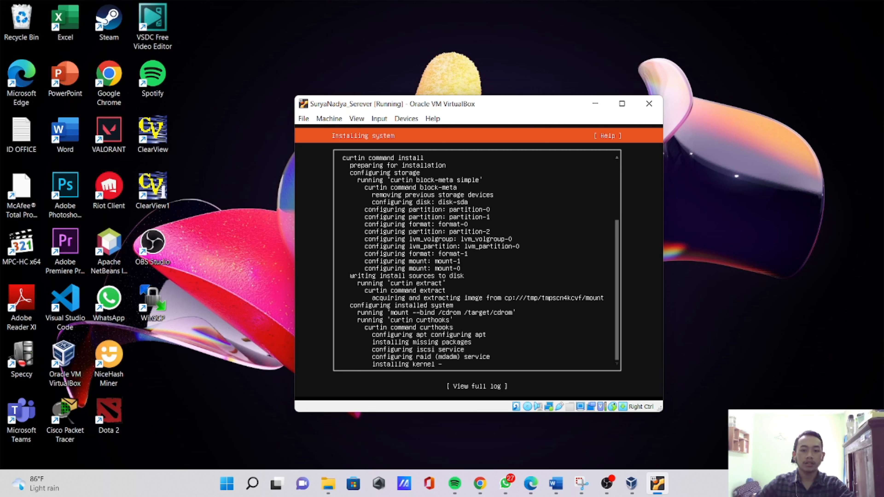
- Reboot the machine once the installation is complete, continue past the installation medium prompt and dismiss the mouse integration notice
mouse_move(608, 490)
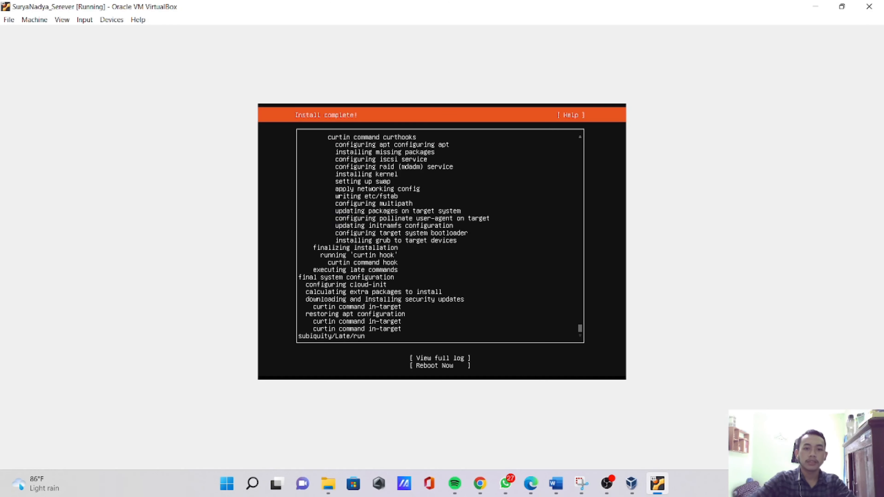
key("Down")
key("Down")
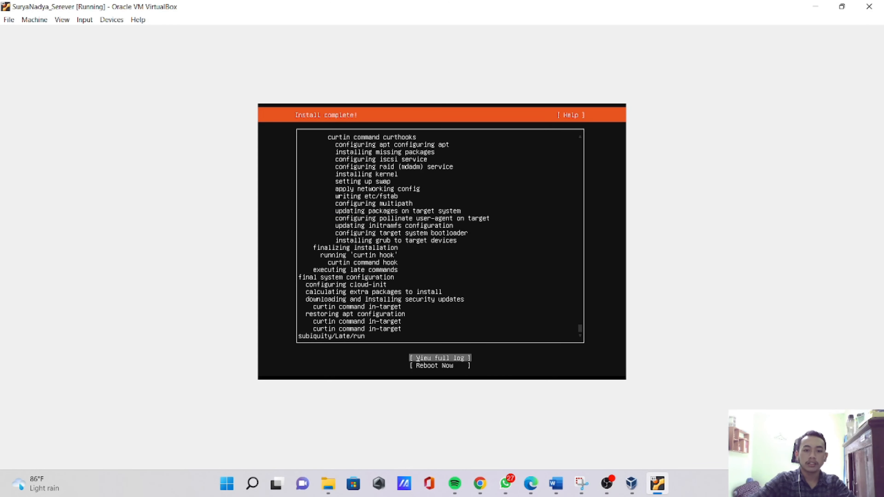
key("Return")
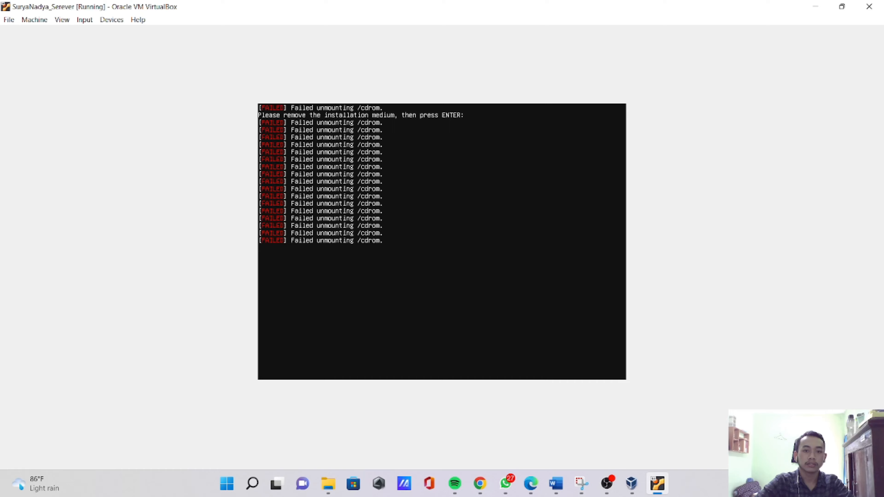
key("Return")
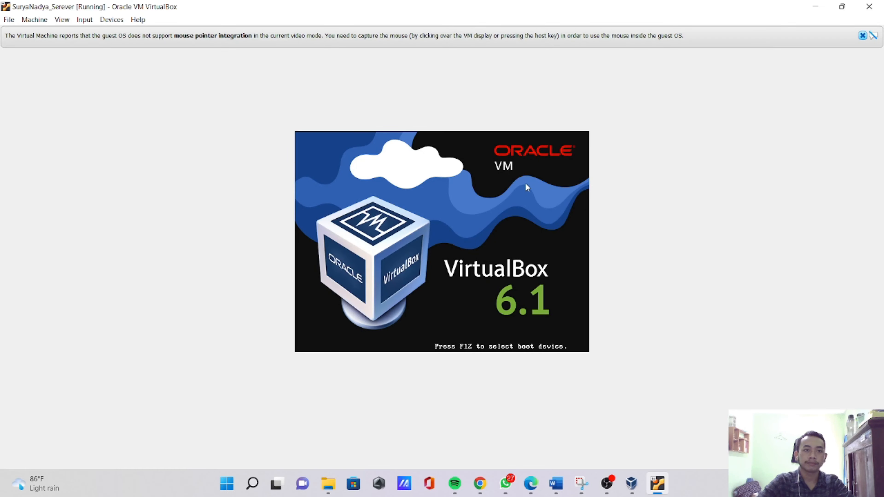
left_click(862, 36)
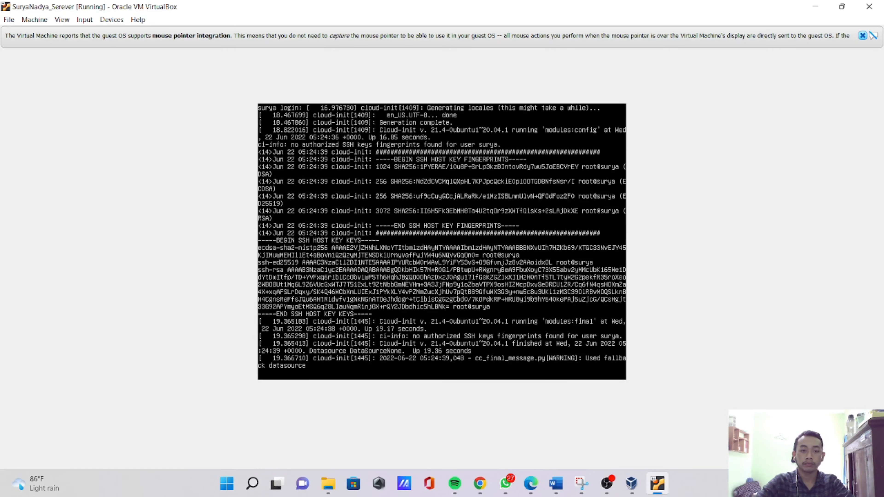
- Log in to the installed Ubuntu server with the account's username and password
key("Return")
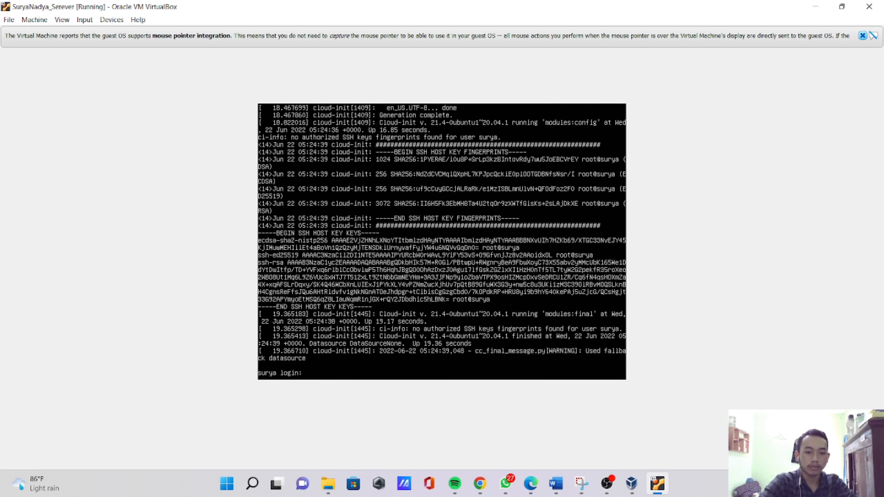
type("sur")
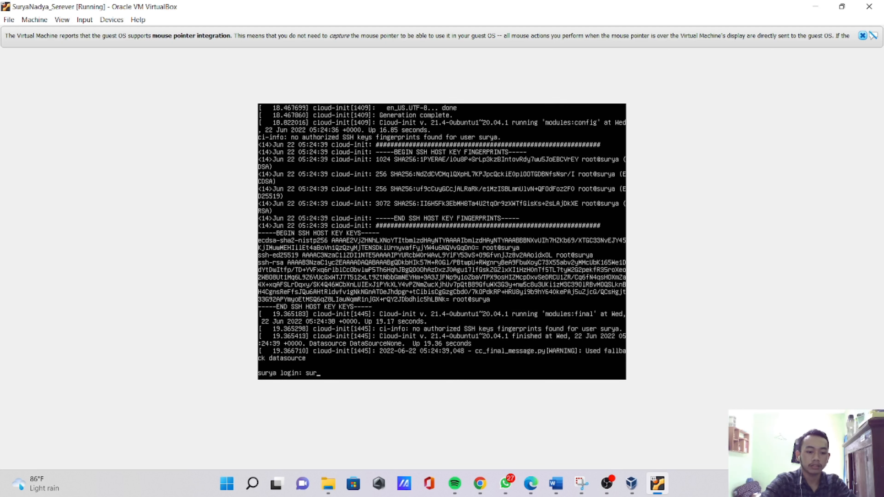
type("ya")
key("Return")
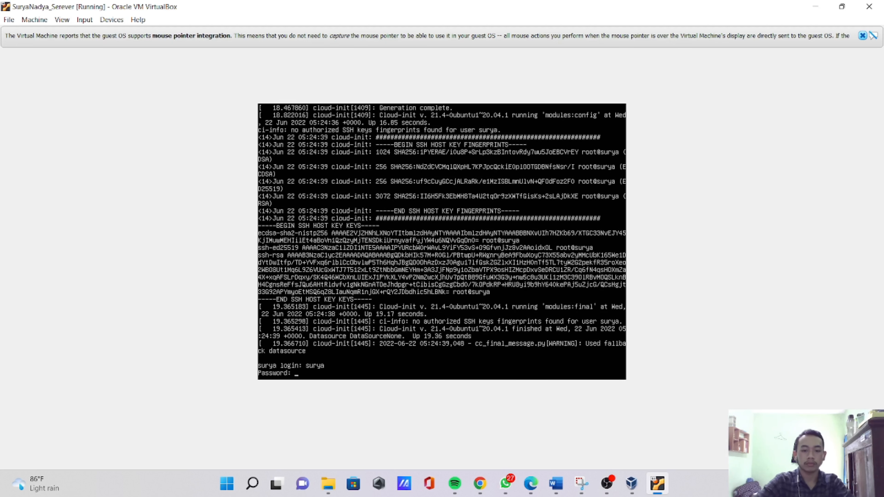
key("Return")
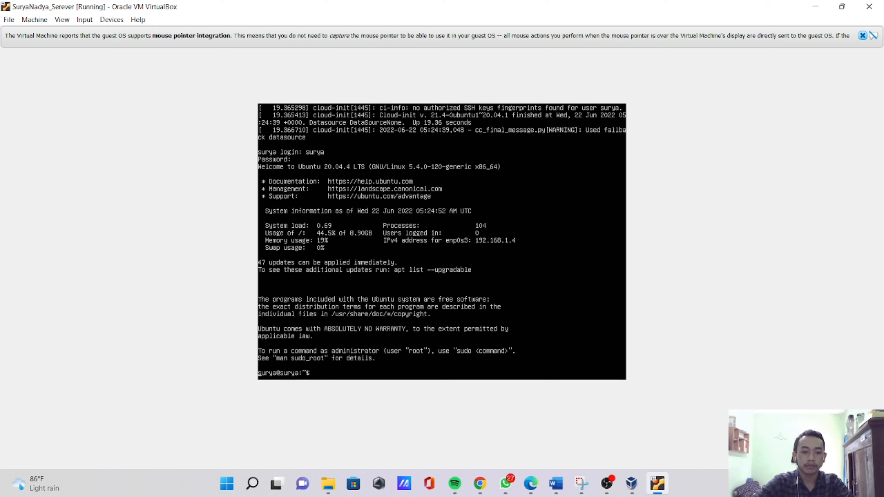
key("Return")
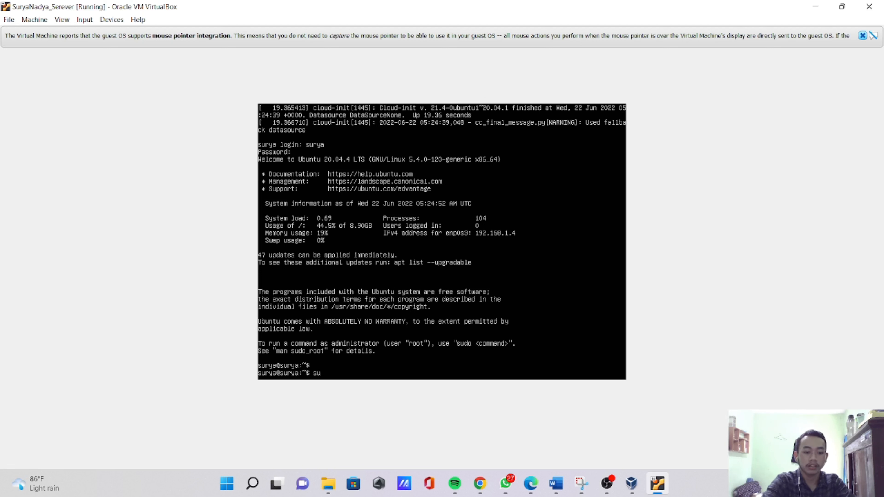
- Switch to a root shell with sudo su, entering the account password
type("su")
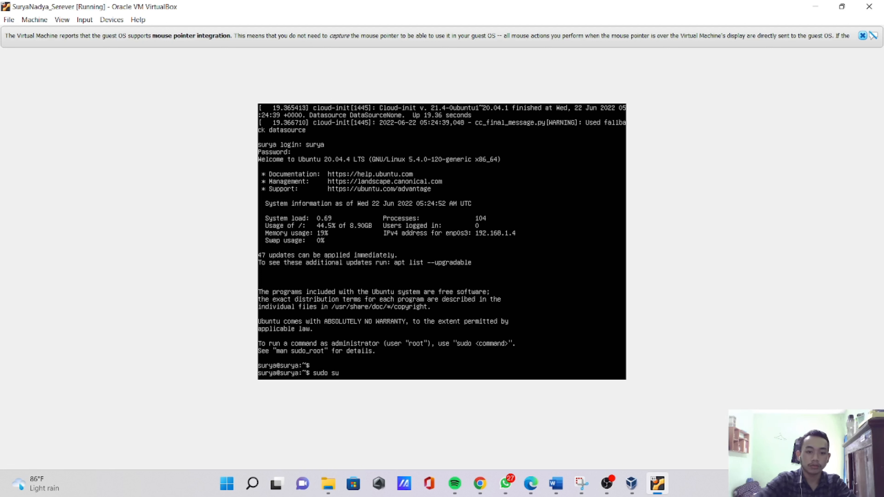
key("Return")
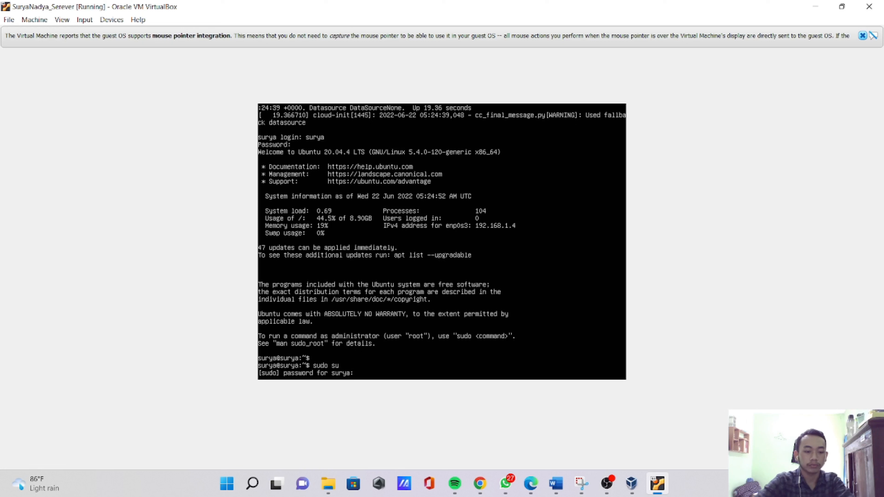
key("Return")
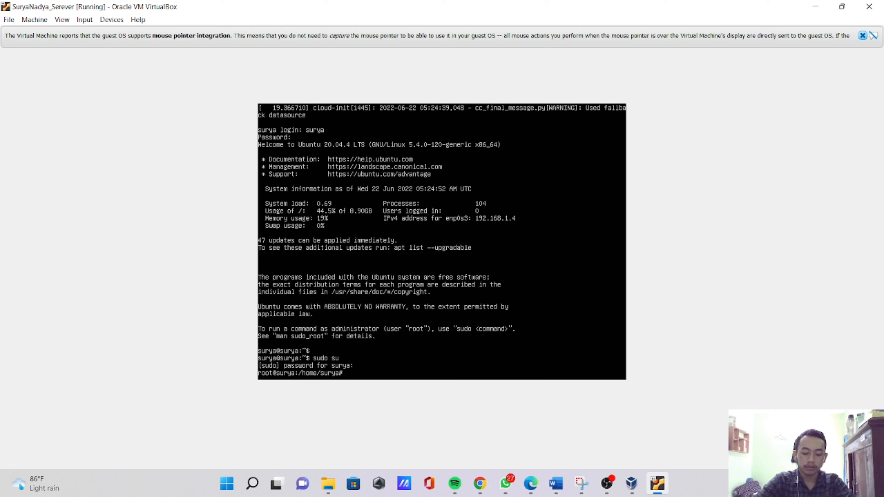
- Refresh the package lists by running apt-get update
type("a")
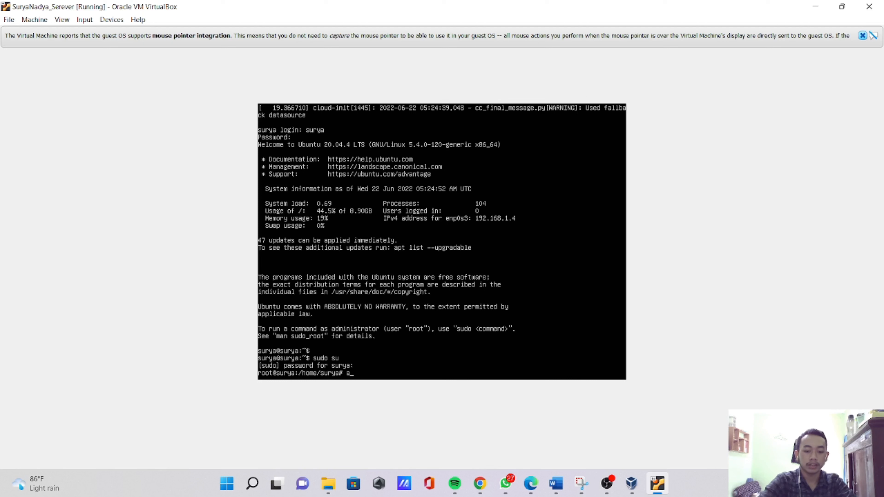
type("pt-")
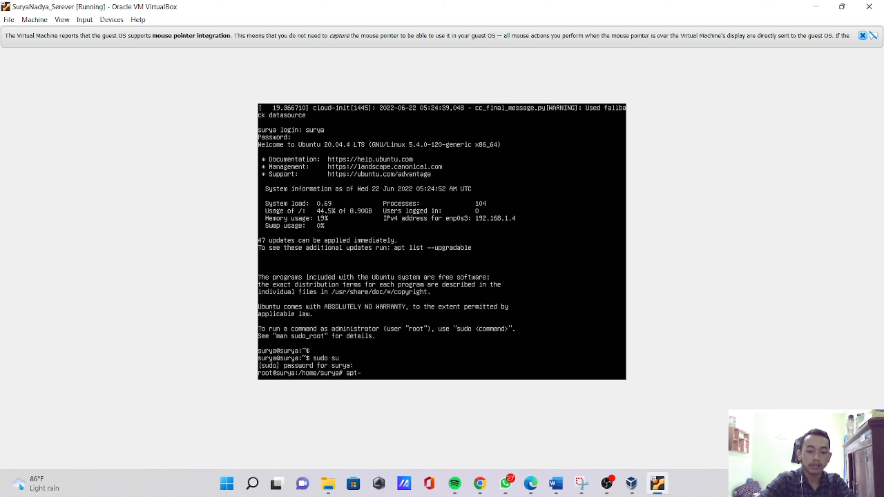
type("get ins")
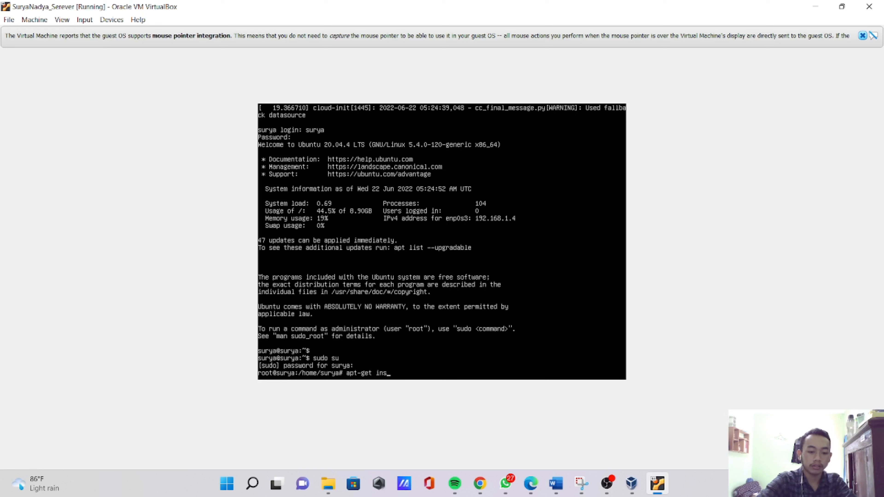
type("tall")
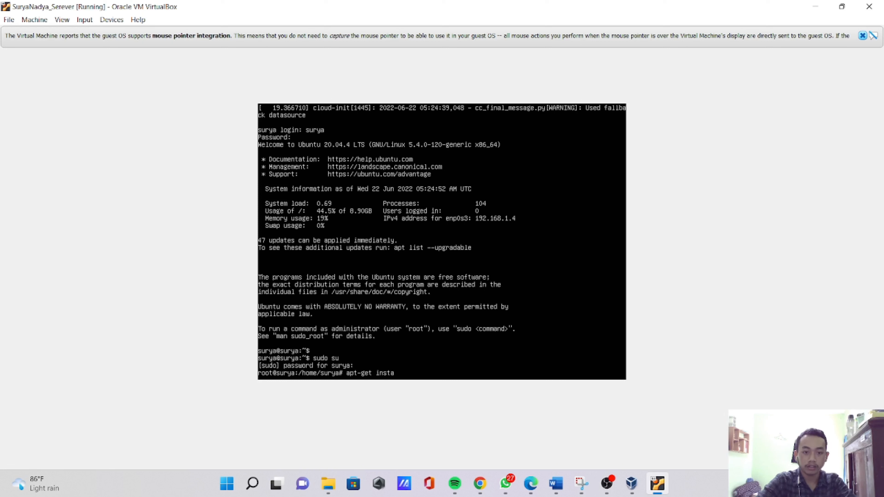
key("BackSpace")
key("BackSpace")
key("BackSpace")
key("BackSpace")
key("BackSpace")
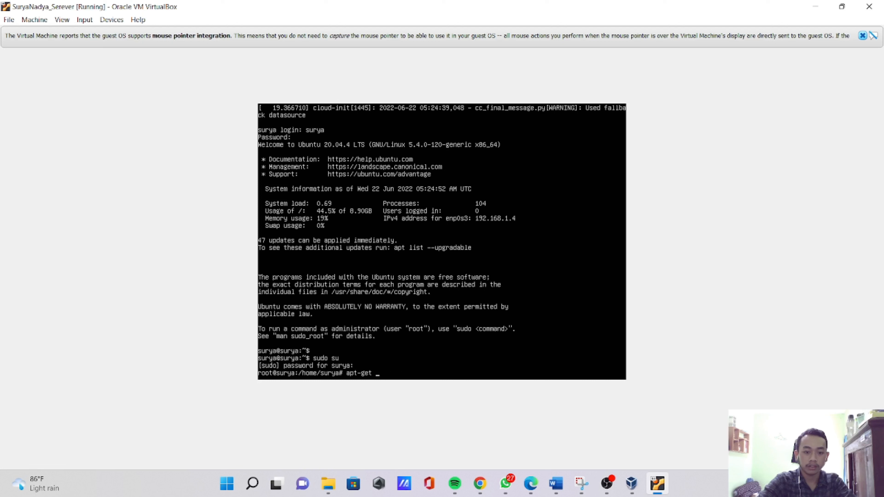
type("update")
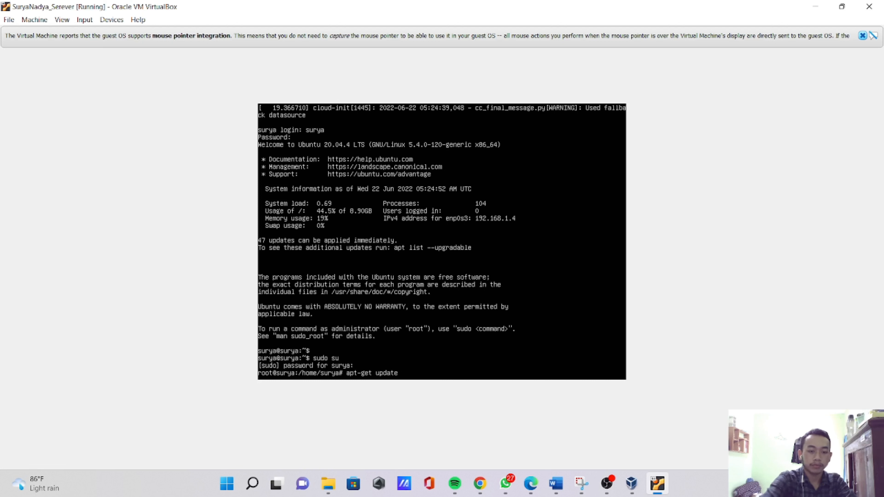
key("Return")
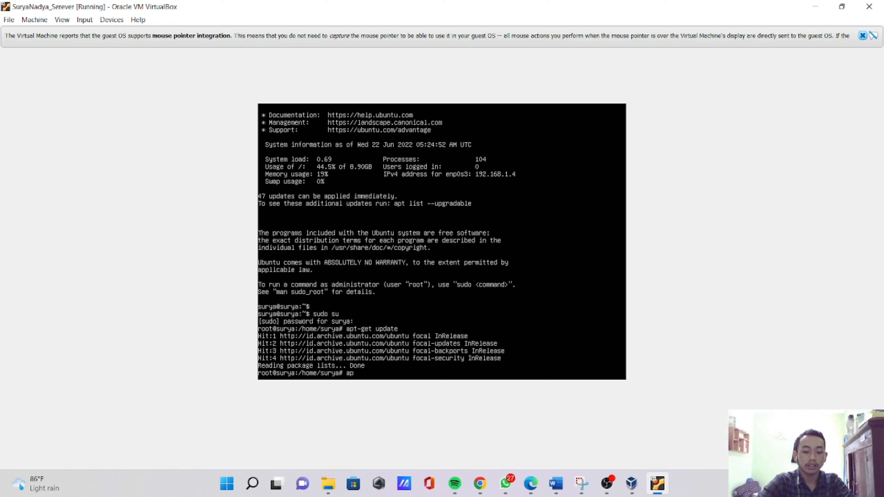
- Install the Apache web server with apt-get install apache2, answering y to continue
type("-ge")
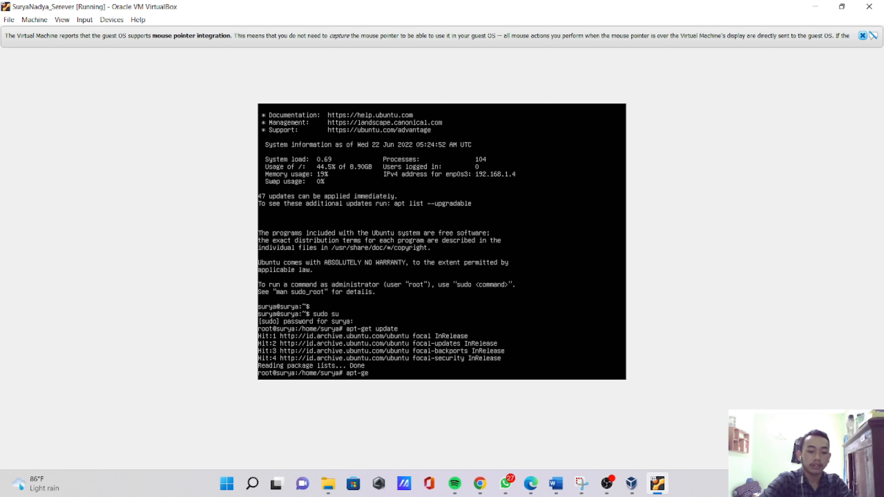
type("t install")
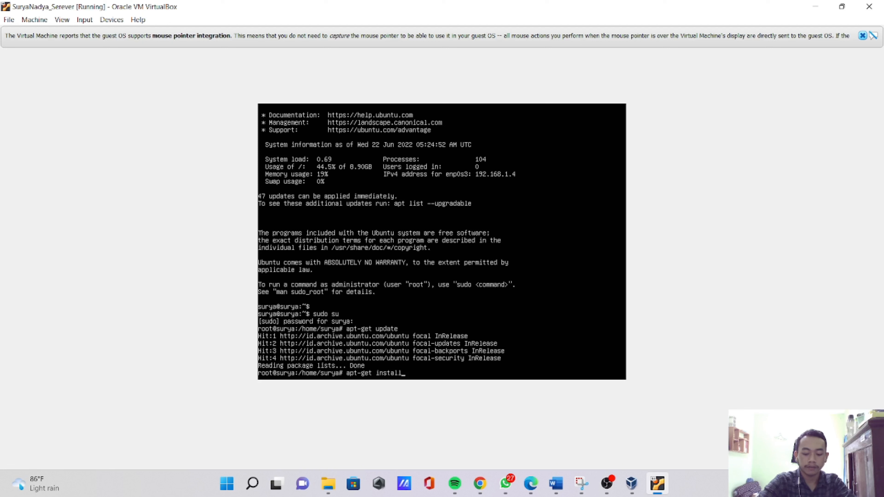
type(" apac")
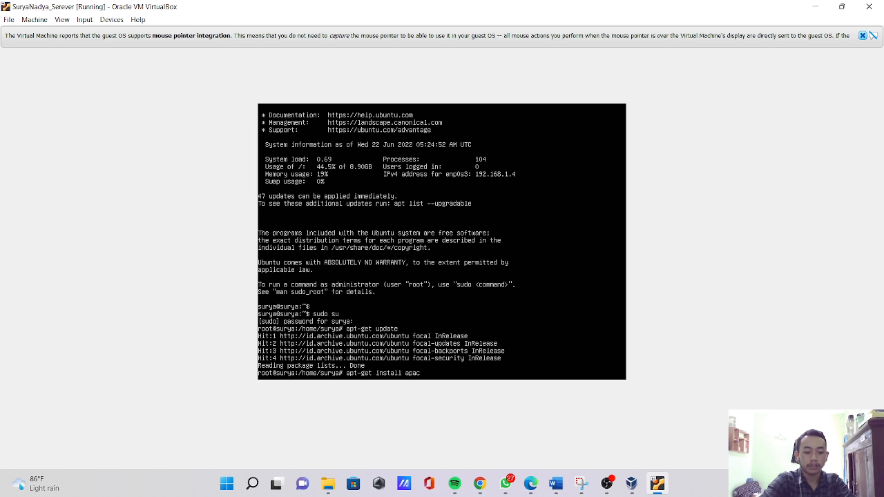
type("he2")
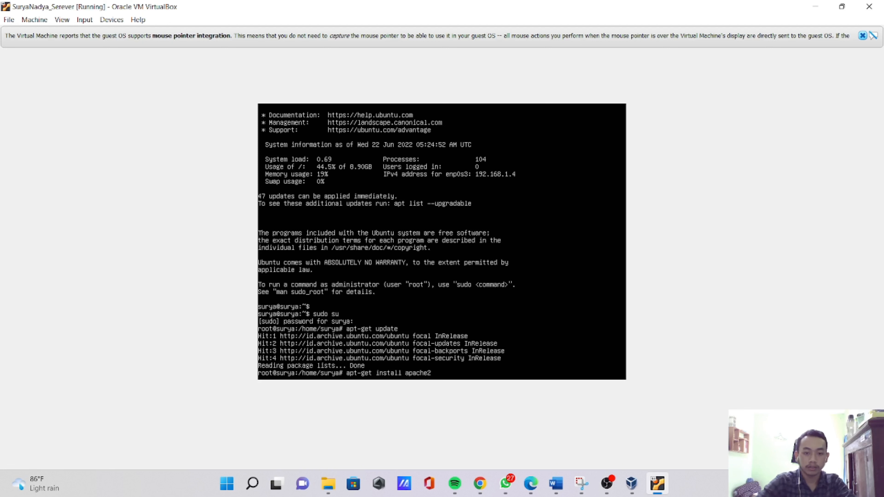
key("Return")
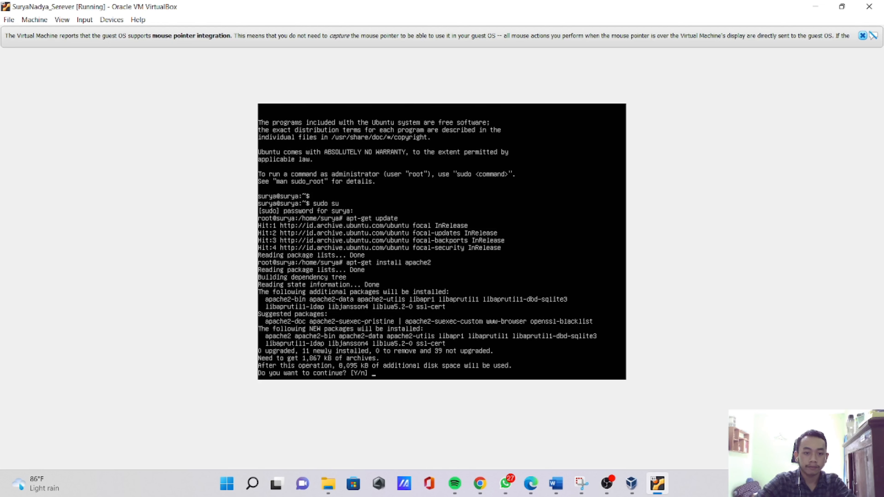
type("y")
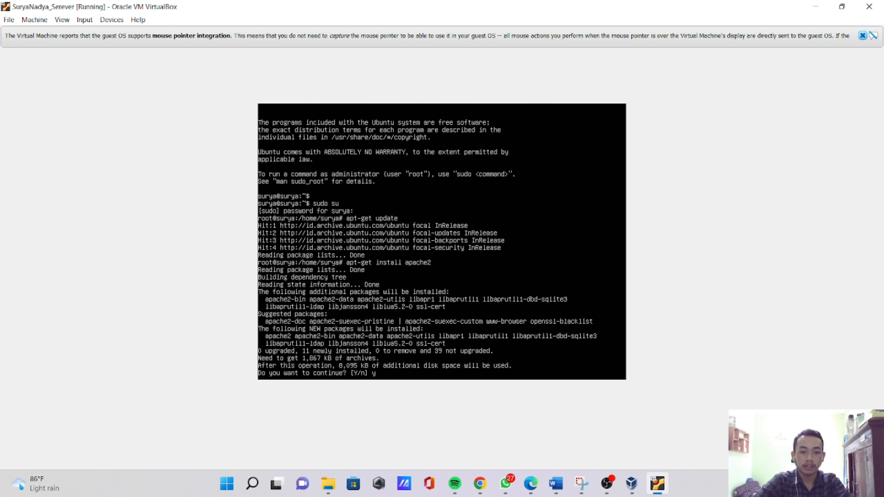
key("Return")
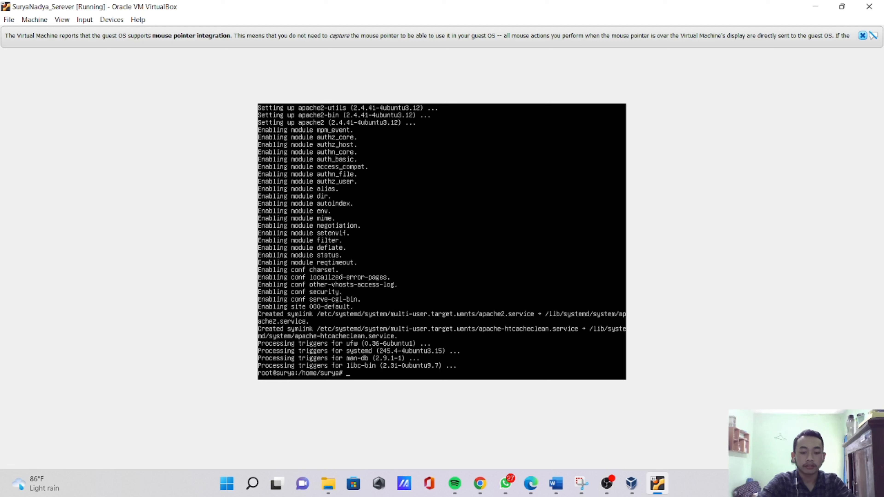
- Install the MySQL server with apt-get install mysql-server, answering y to continue
type("apt-get")
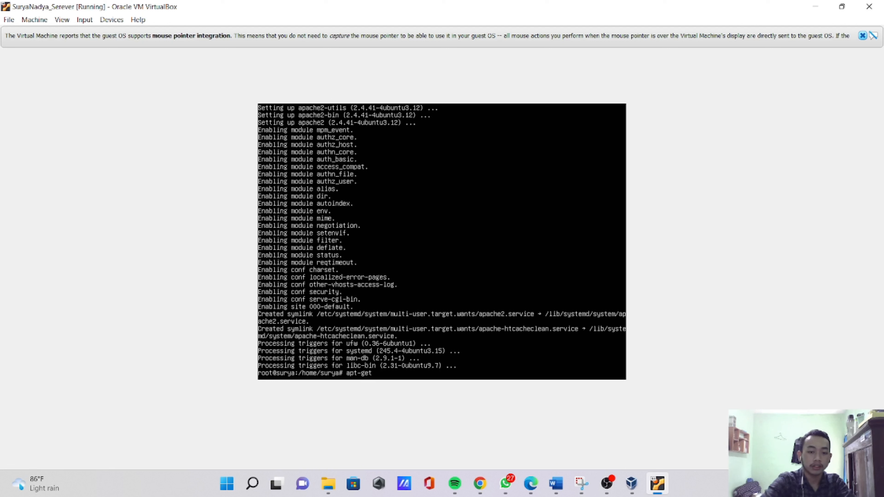
type(" install")
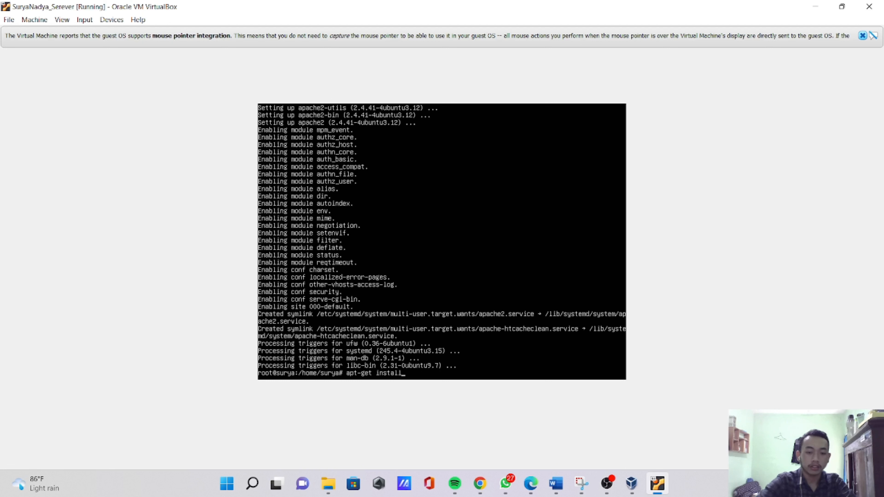
type(" m")
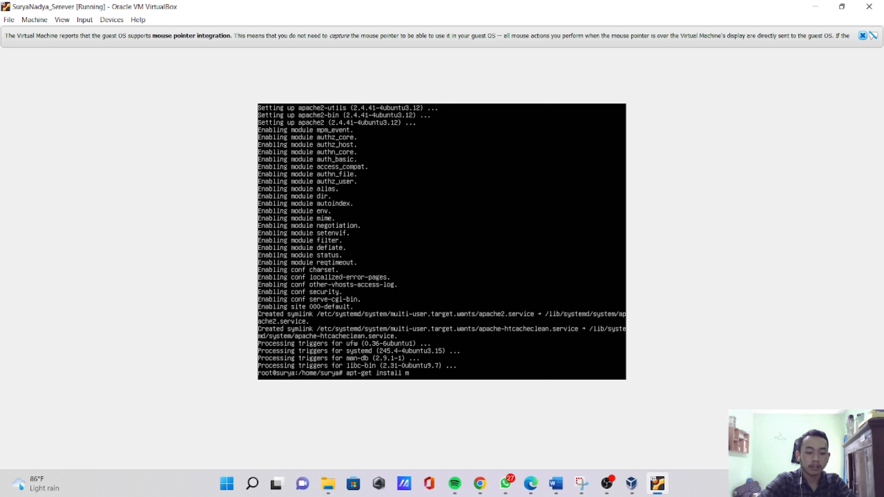
type("ysql")
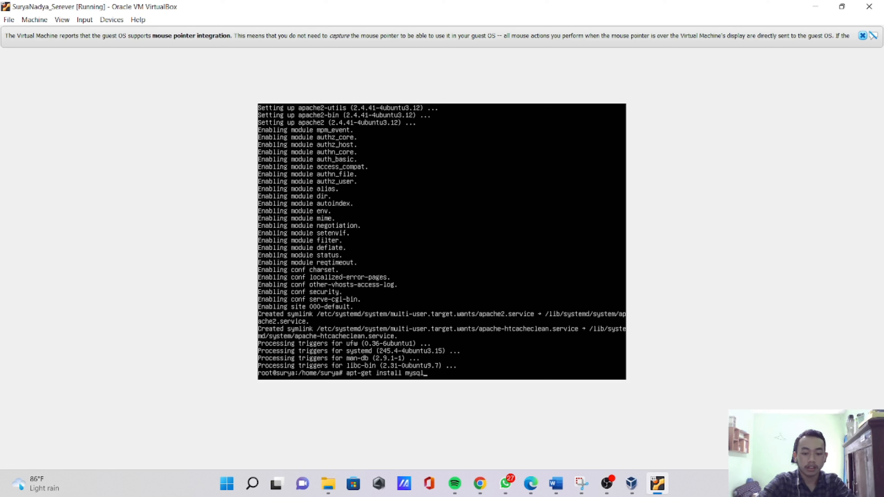
type("-server")
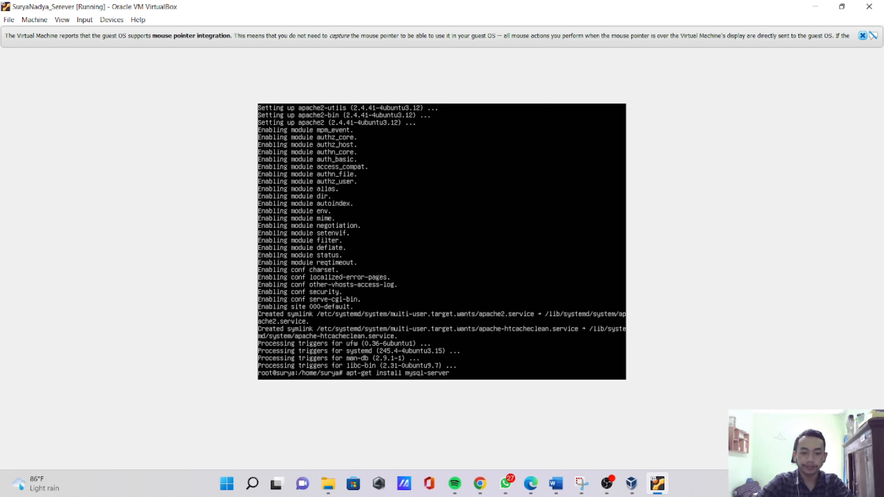
key("Return")
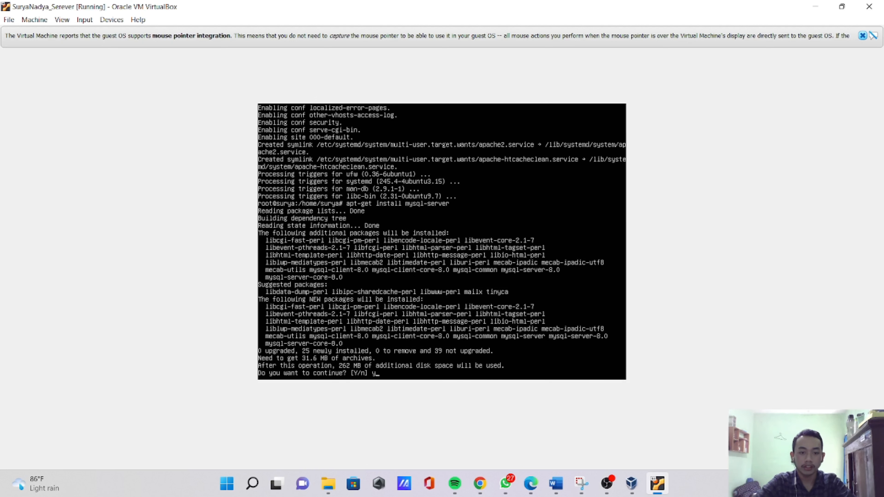
key("Return")
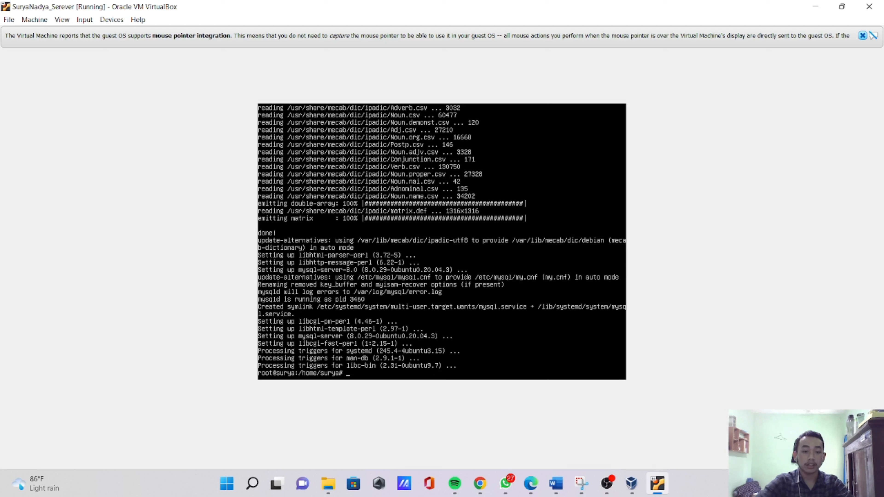
- Open the MySQL monitor as root with mysql -u root -p, submitting the password prompt
type("sql")
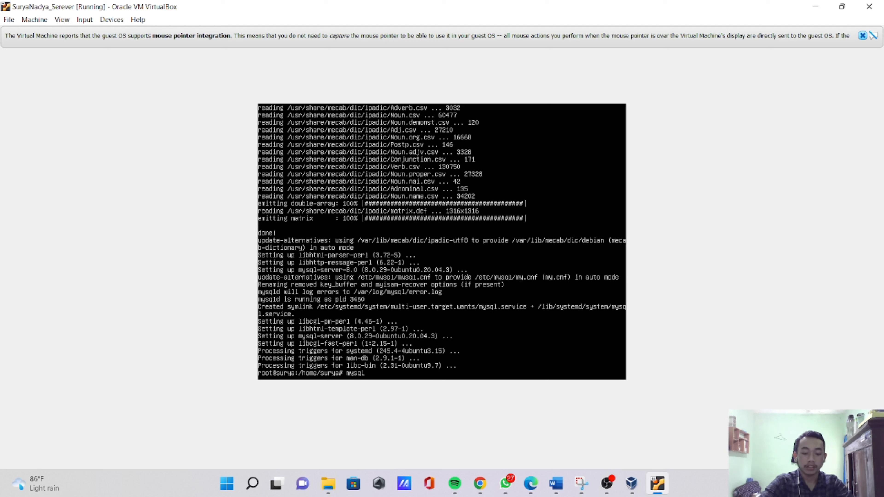
type(" -u")
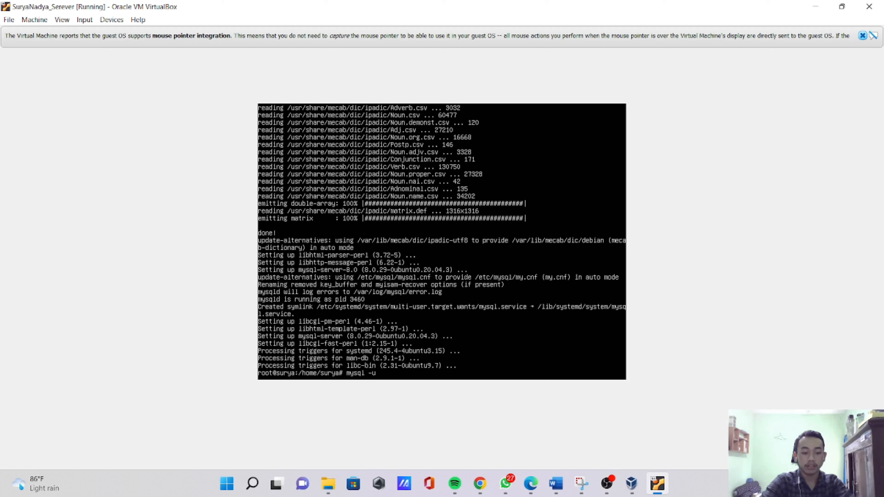
type(" root")
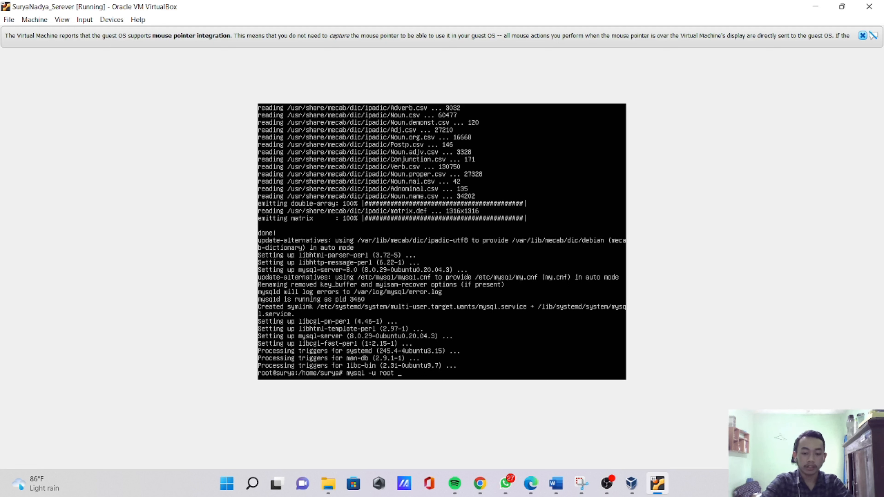
type(" -p")
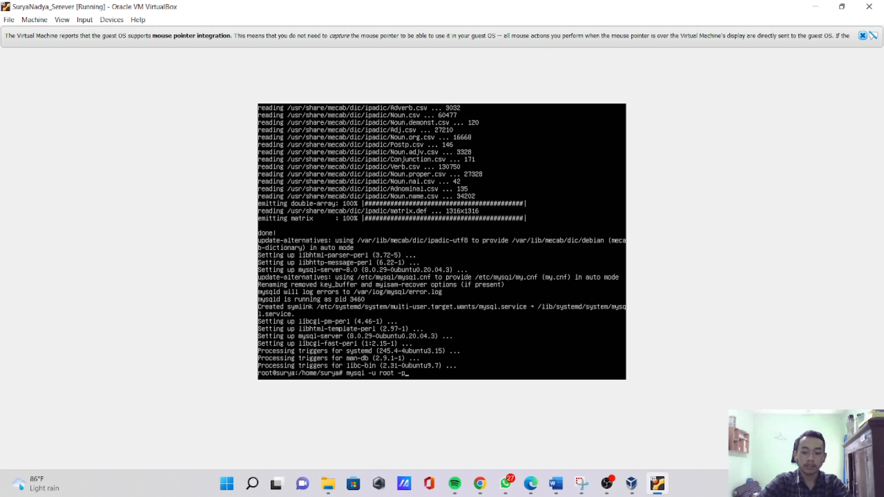
key("Return")
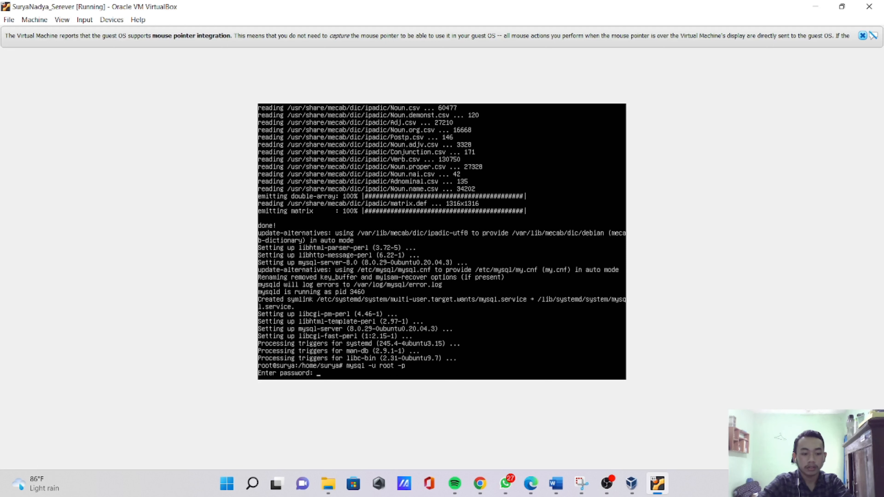
key("Return")
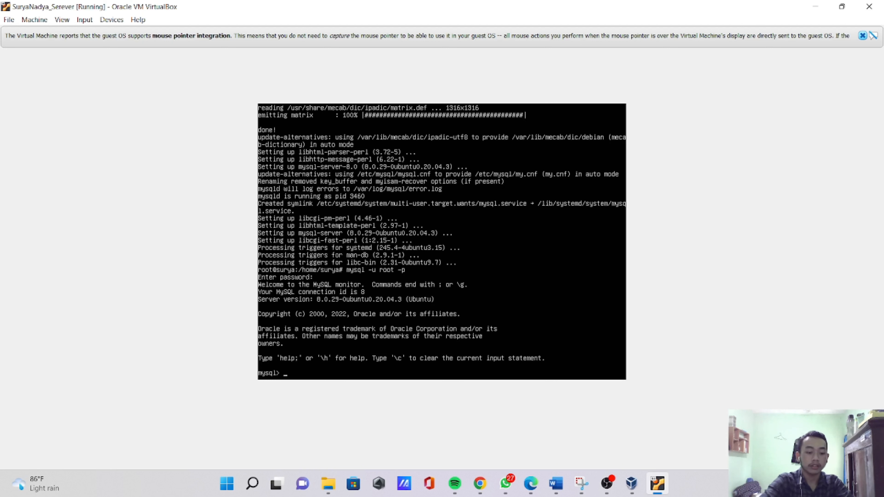
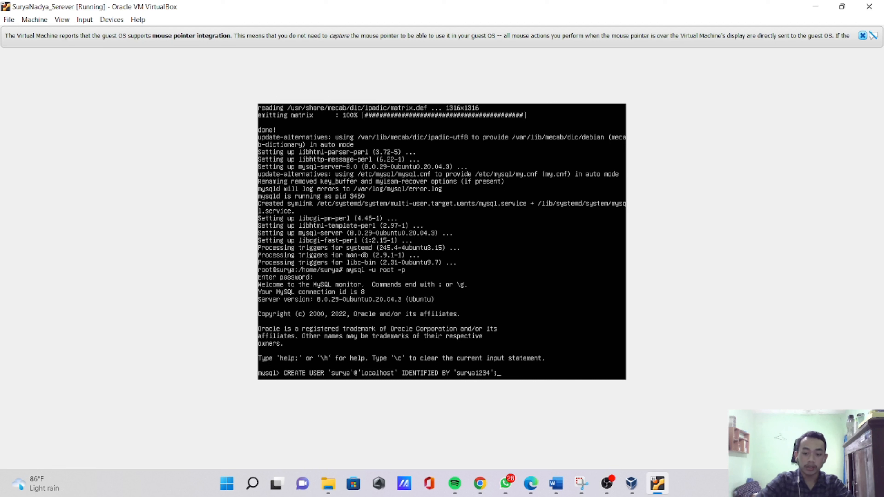
- Create a MySQL user at 'localhost' with CREATE USER, entering the account's username and its password after IDENTIFIED BY
key("Return")
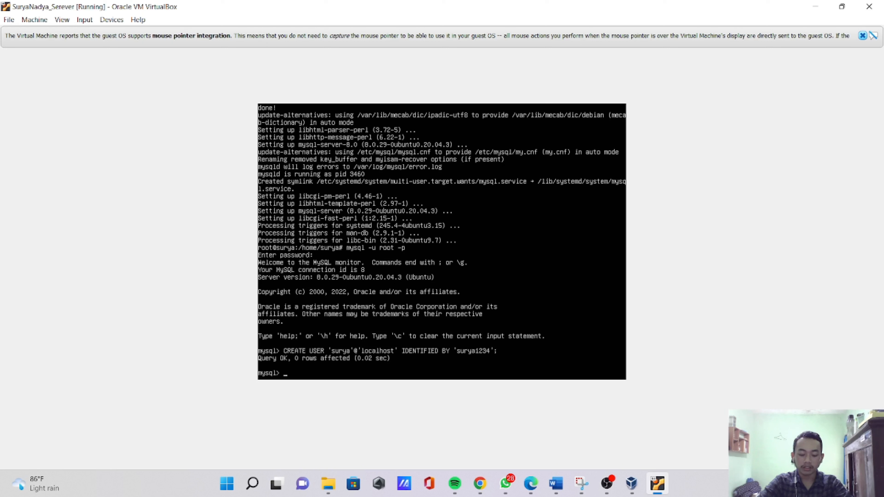
- Grant the new MySQL user at 'localhost' ALL PRIVILEGES ON *.* WITH GRANT OPTION
type("GRAN")
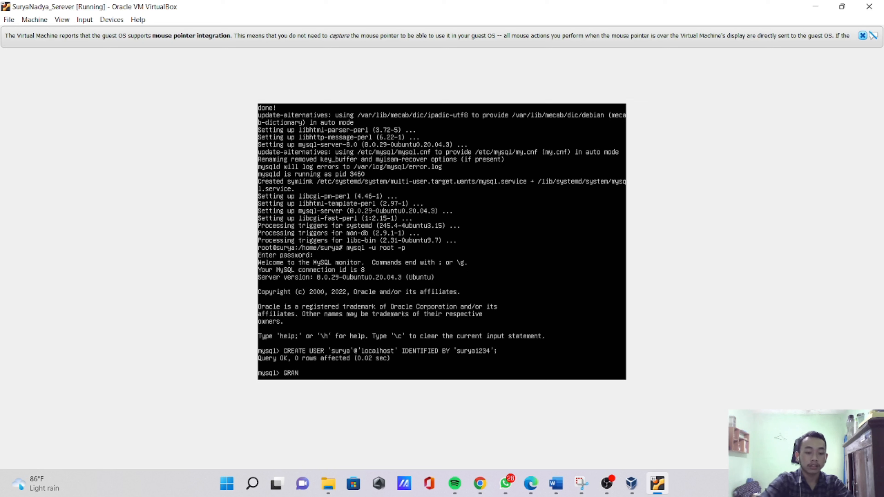
type("T ALL")
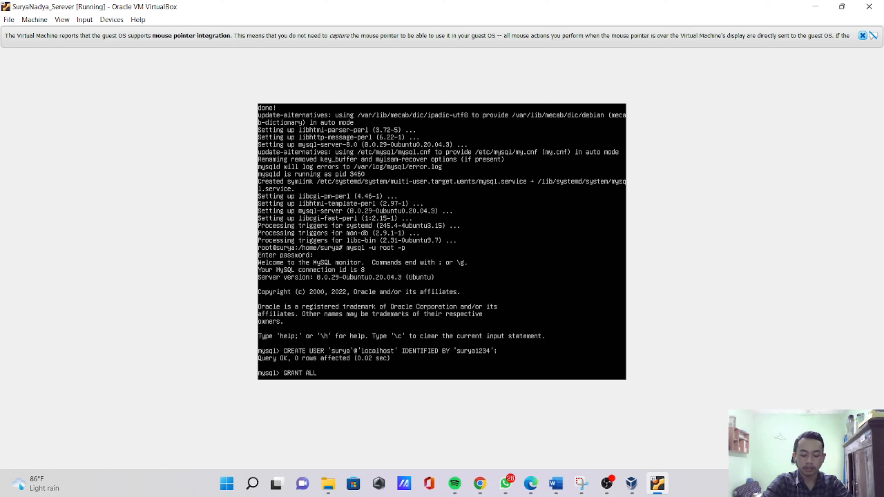
type(" PRI")
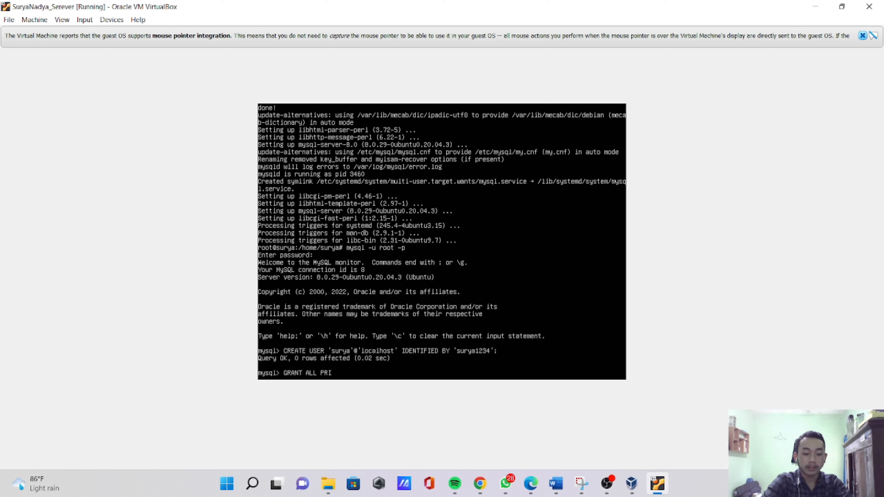
type("VILEGES")
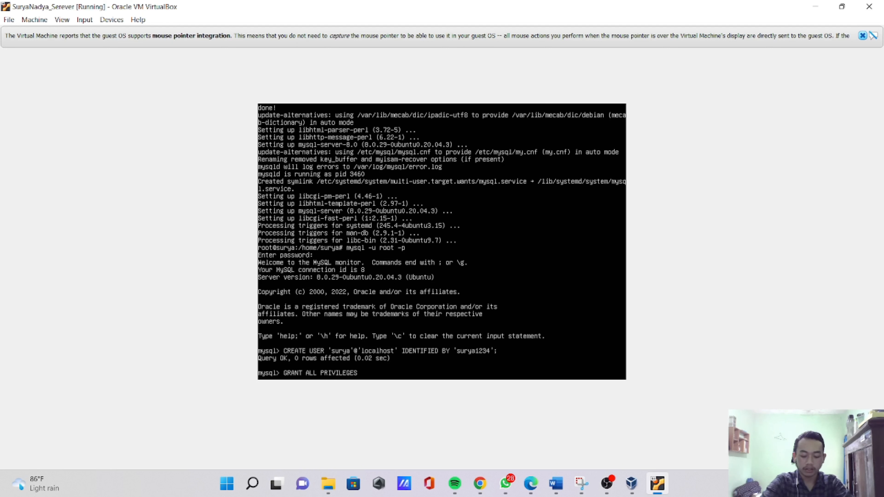
type(" O")
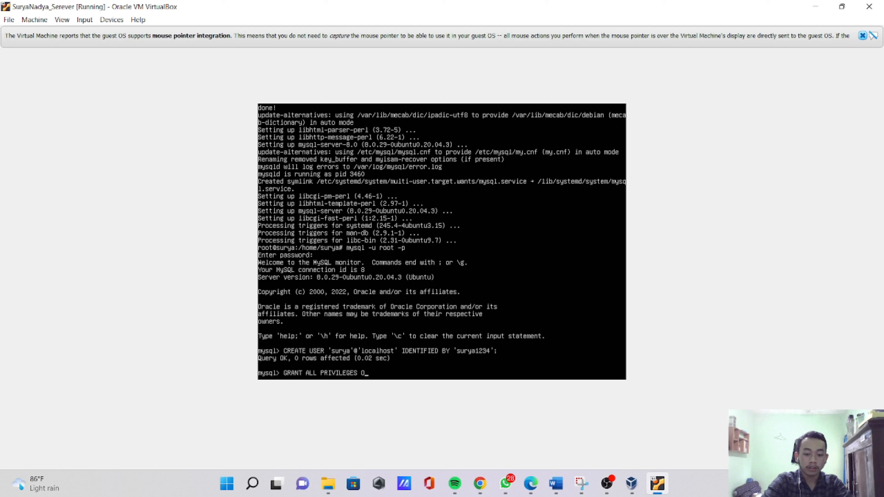
type("N *")
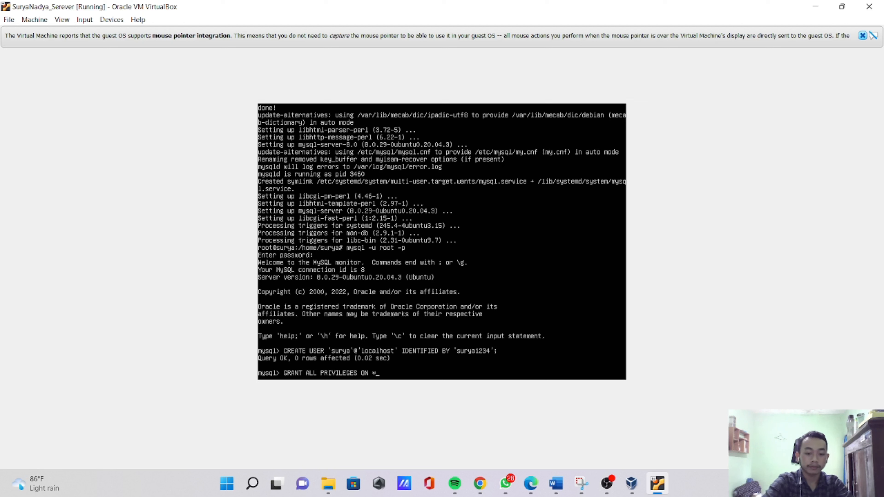
type(".*")
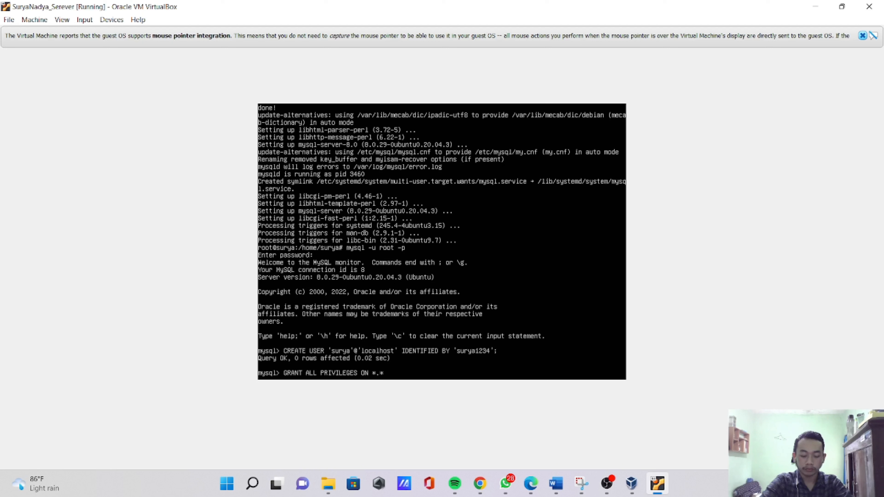
type(" TO")
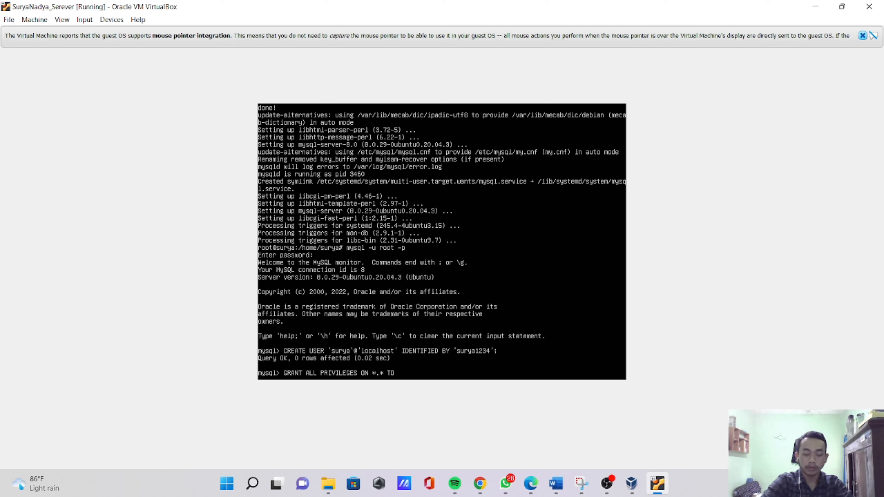
type(" '")
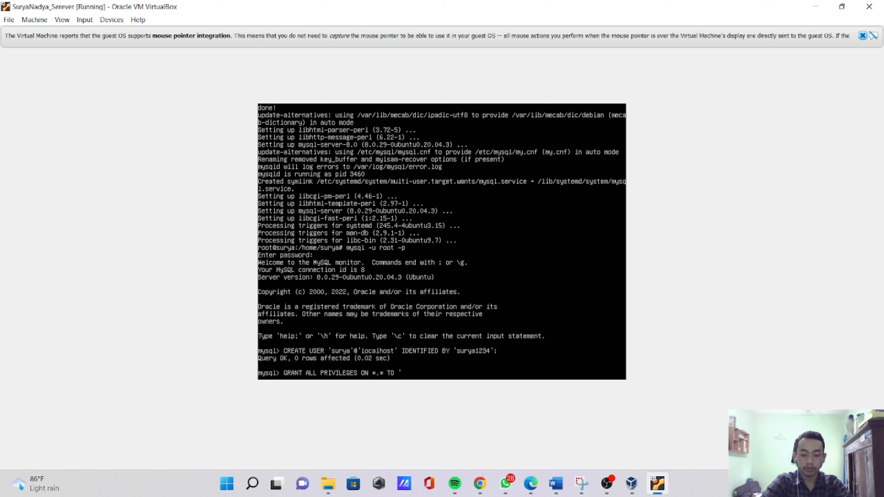
type("surya'@")
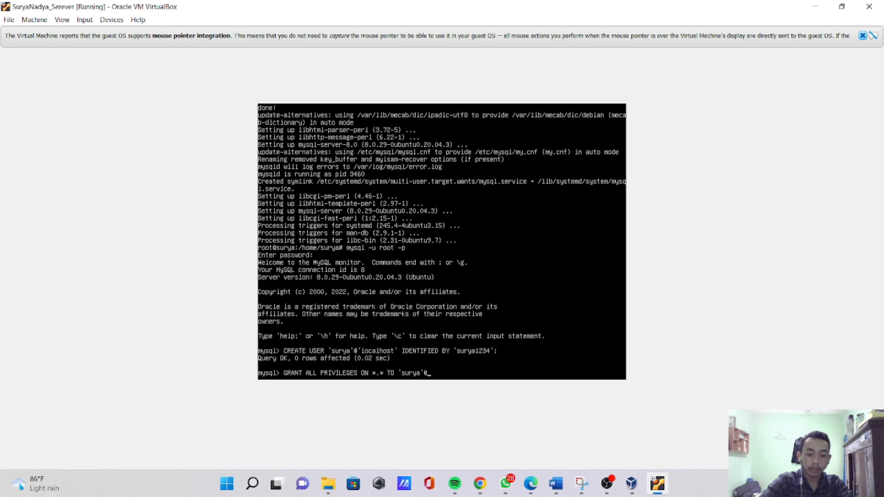
type("local")
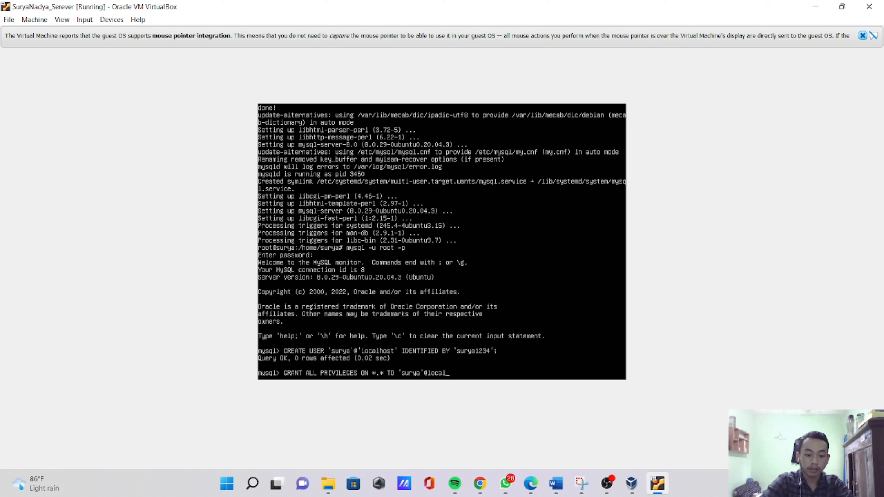
type("host")
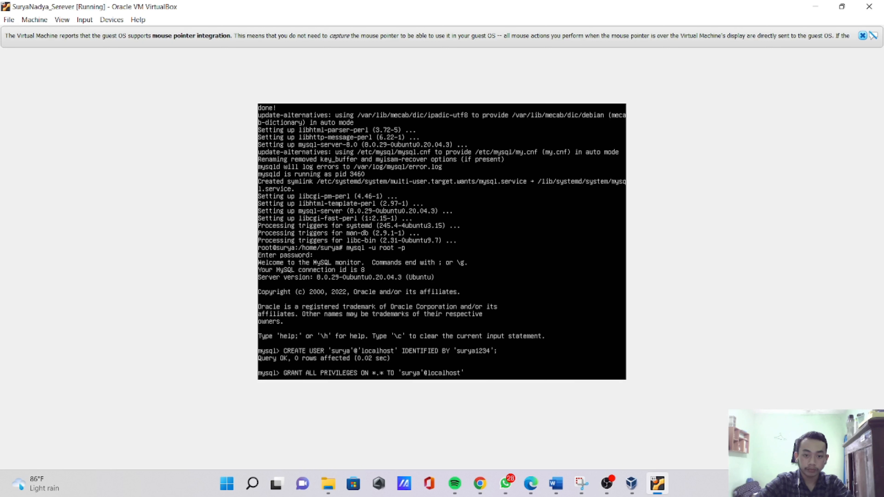
type("'")
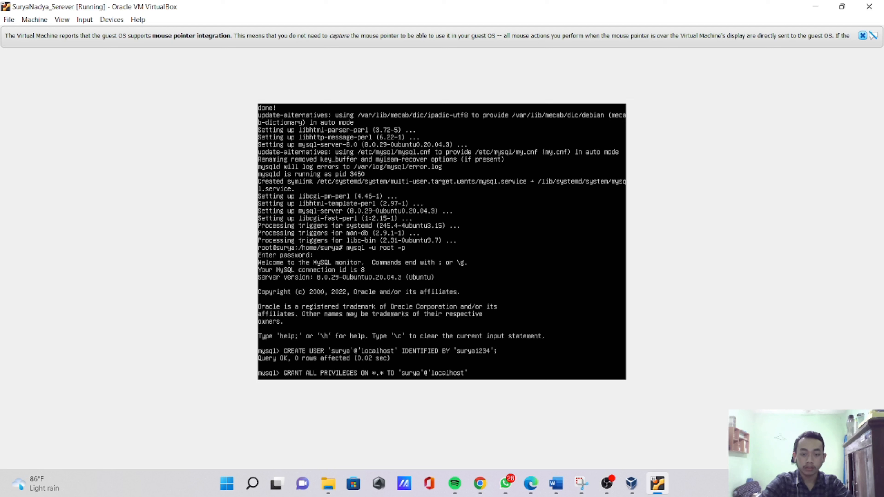
type("WI")
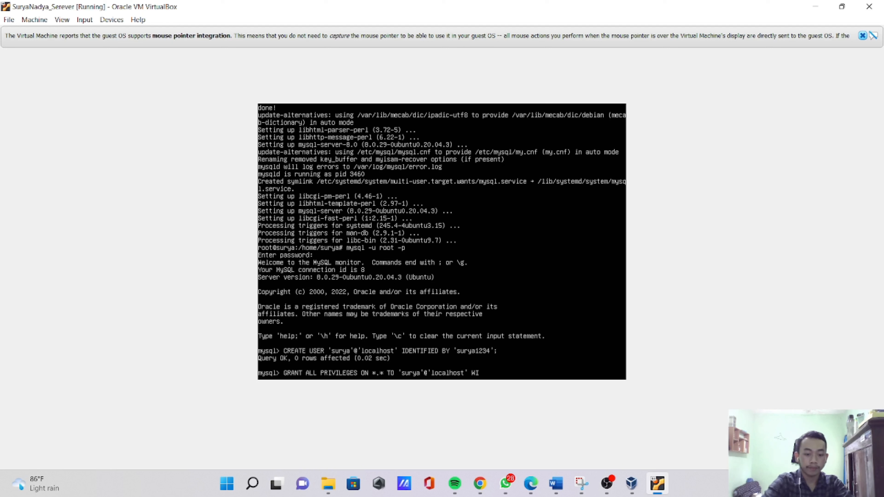
type("TH ")
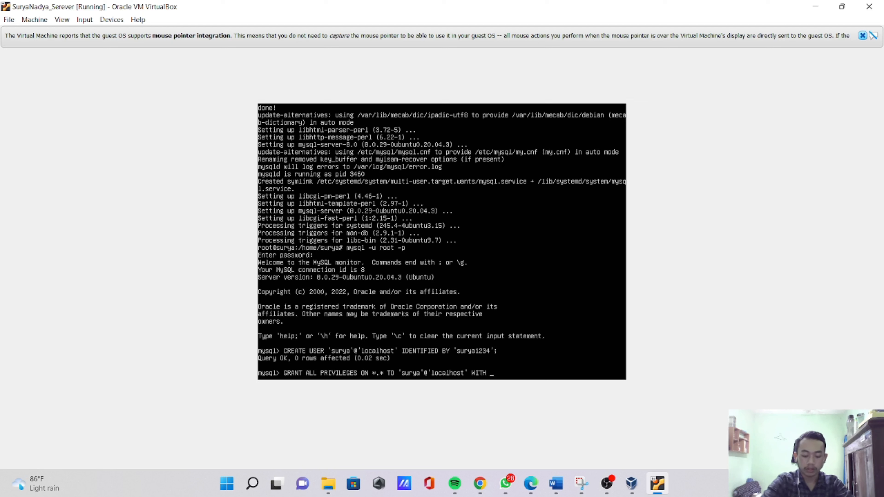
type("GRANT")
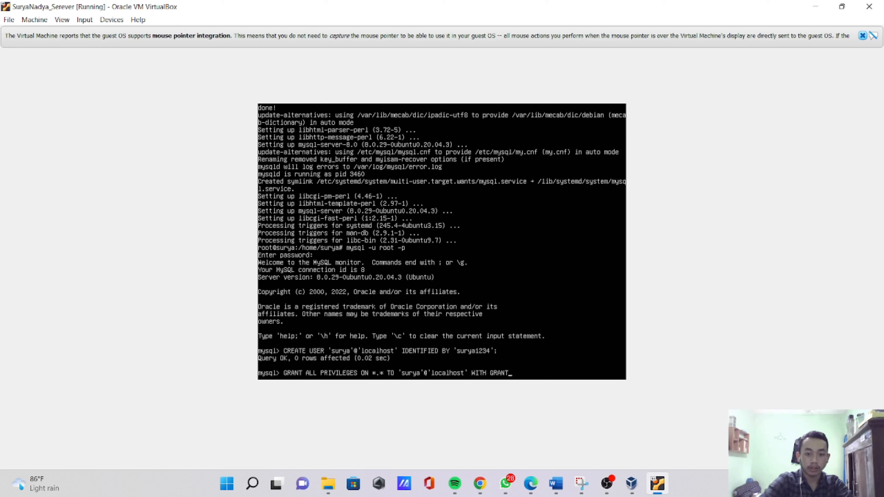
type(" OPTIO")
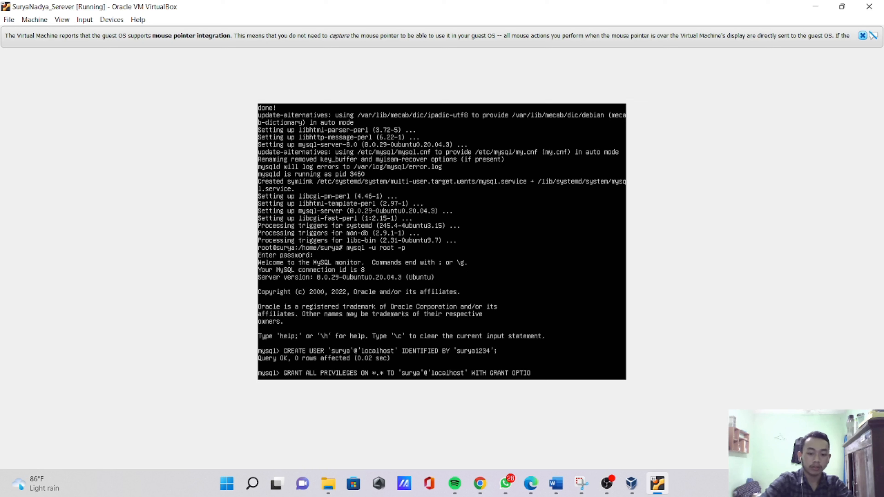
type("N")
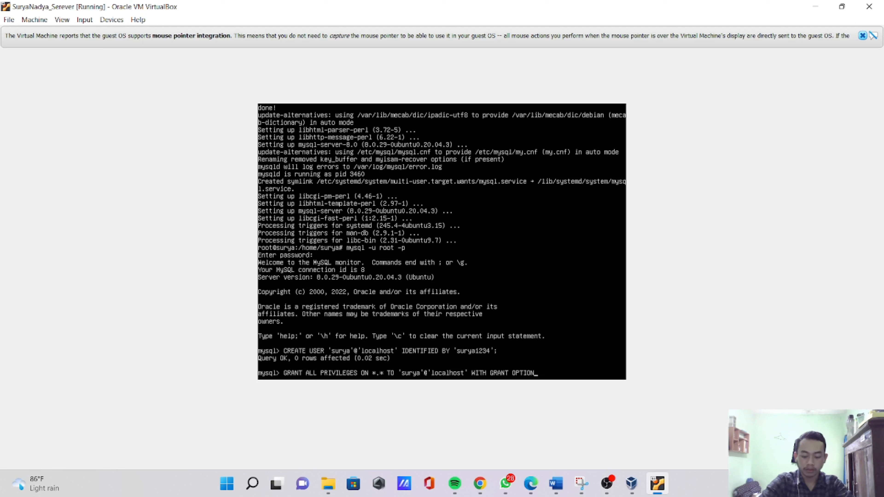
type(";")
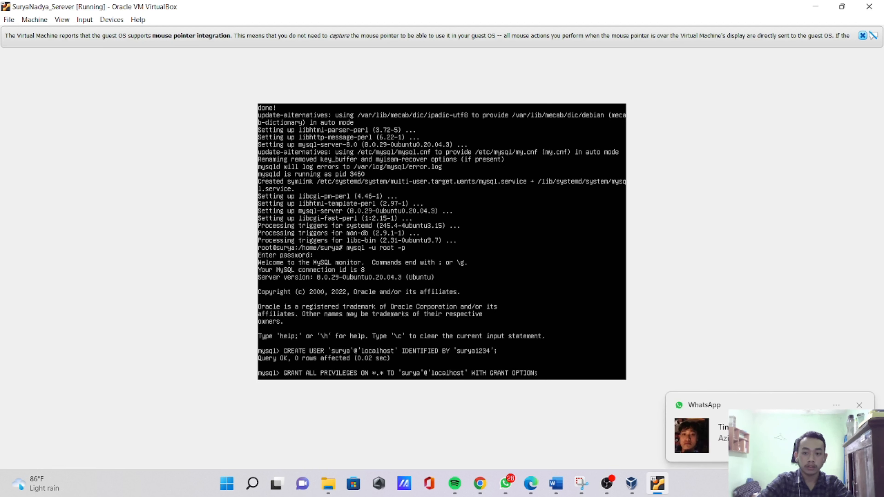
key("Return")
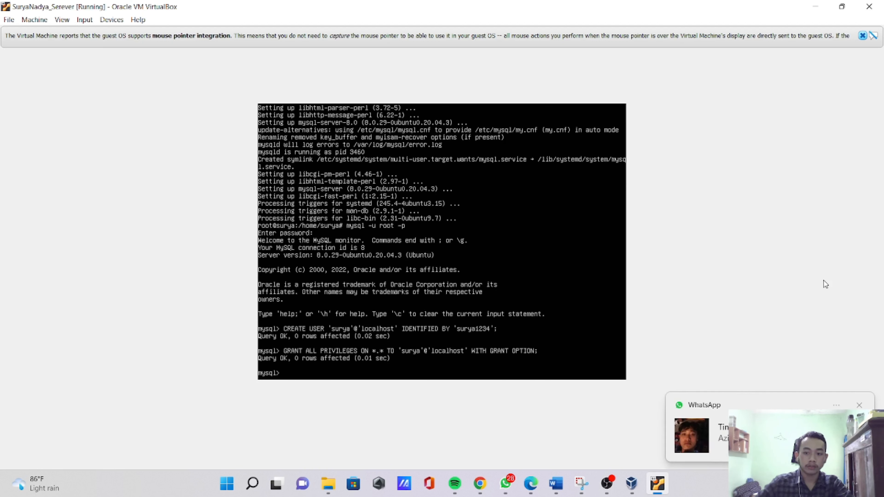
- Dismiss the WhatsApp notification and close the WhatsApp window running in the background
left_click(860, 405)
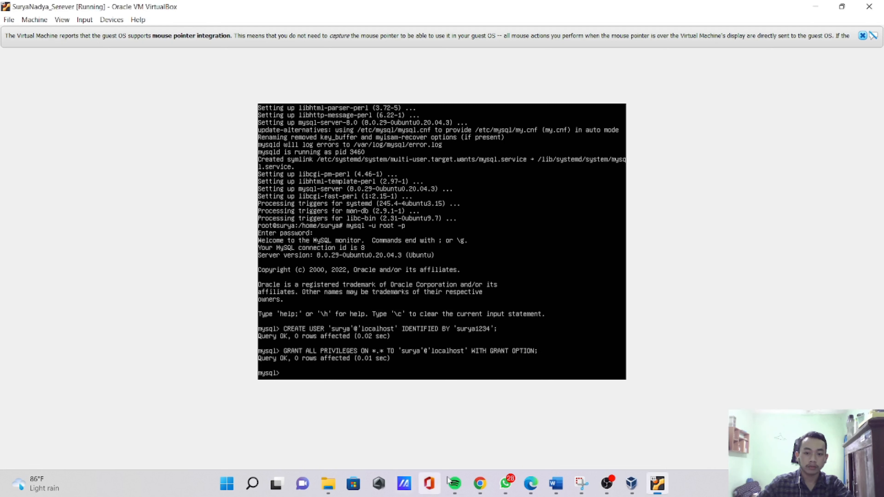
mouse_move(506, 483)
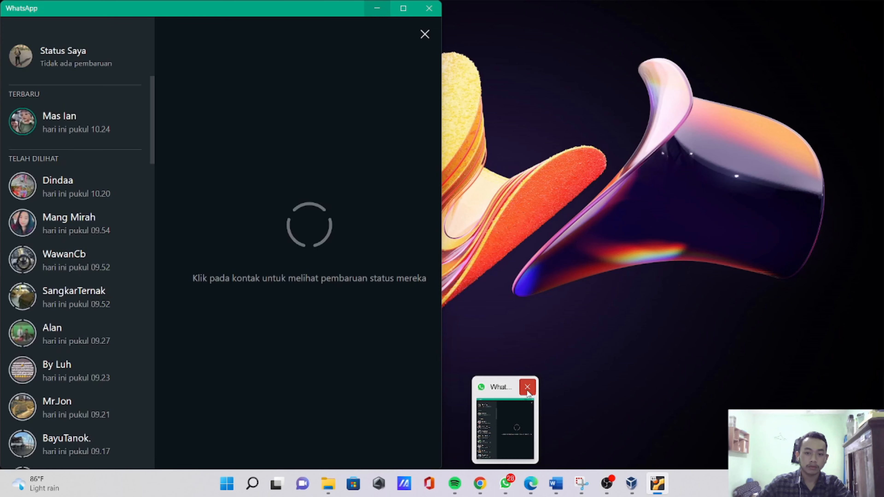
left_click(528, 388)
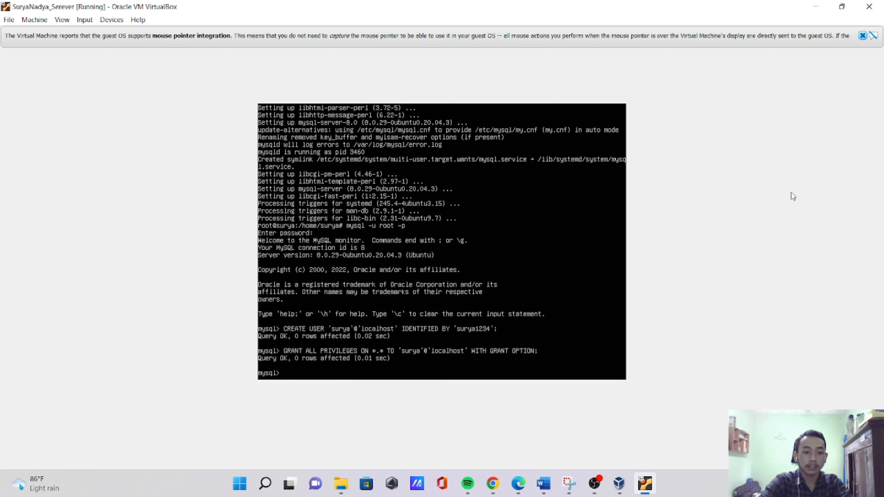
- Leave the MySQL monitor with EXIT to return to the root shell
type("EXI")
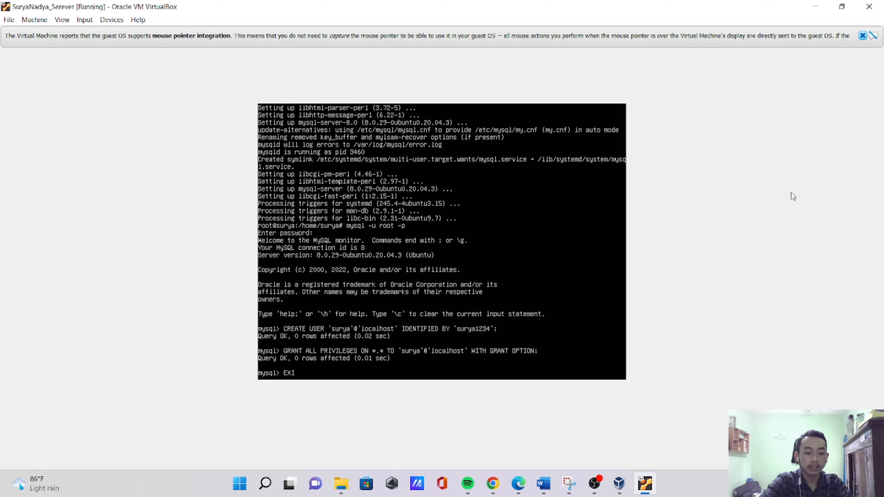
type("T")
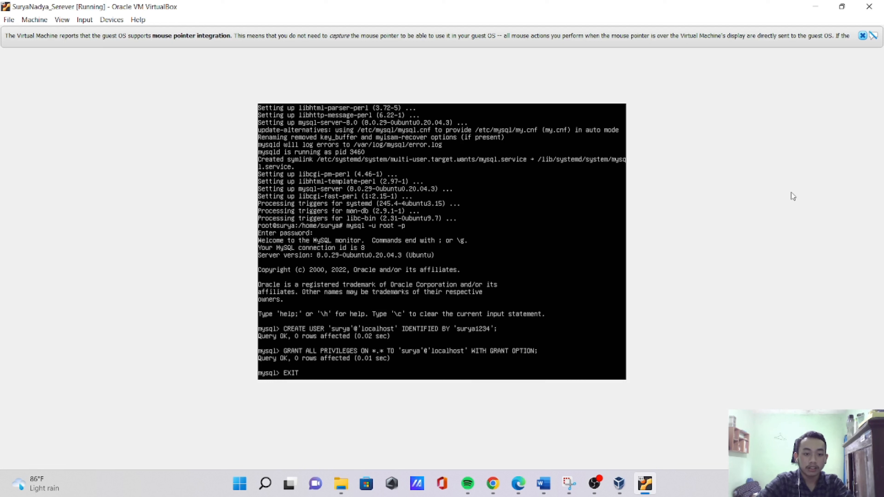
key("Return")
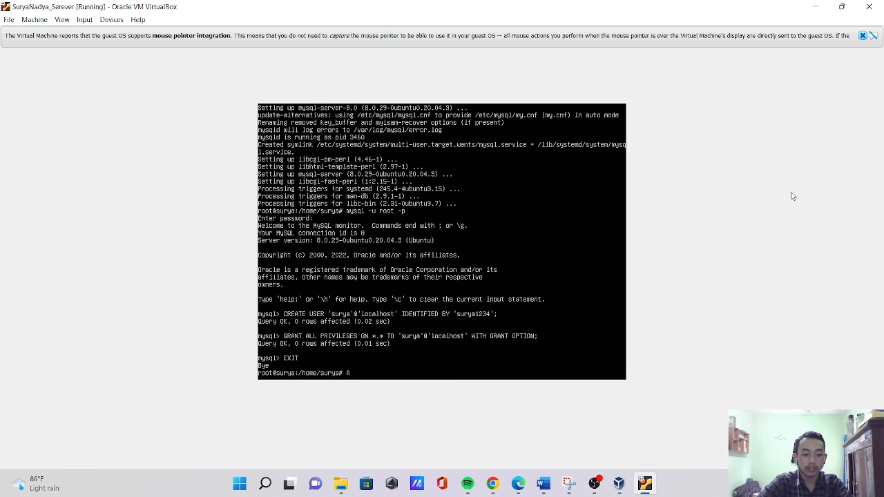
- Install the OpenSSH server with apt-get install openssh-server, answering y to continue
type("A")
key("BackSpace")
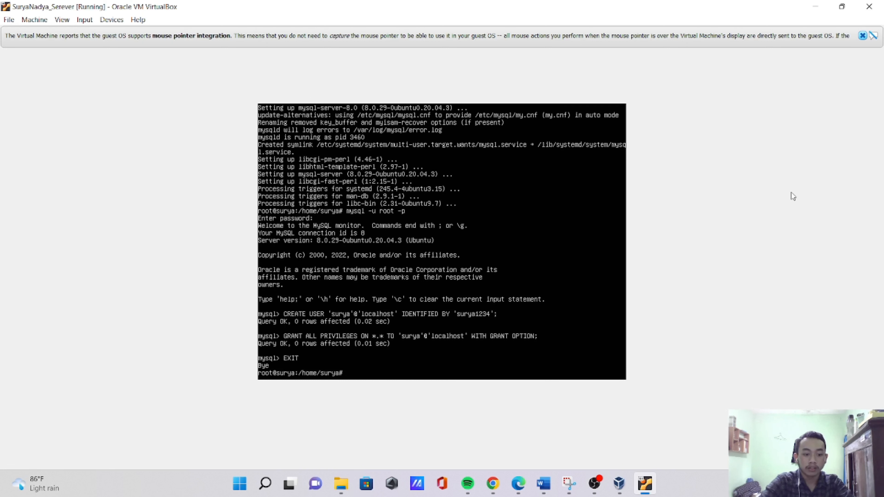
type("apt")
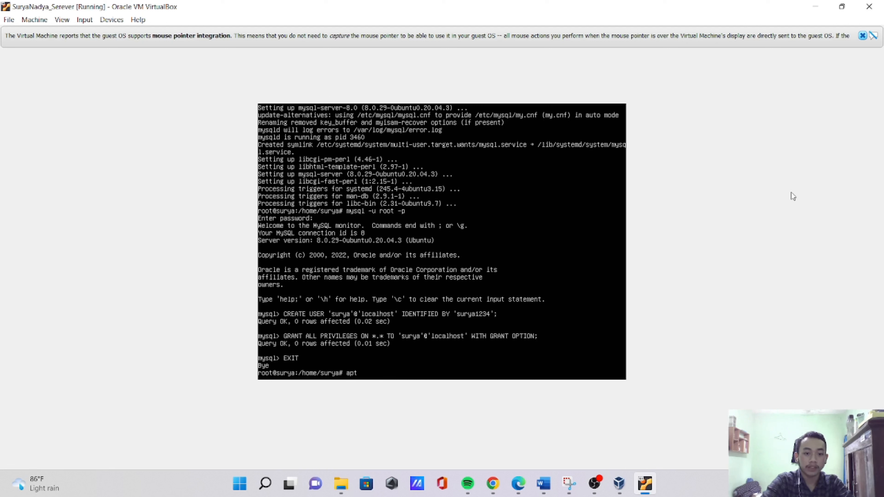
type("-get")
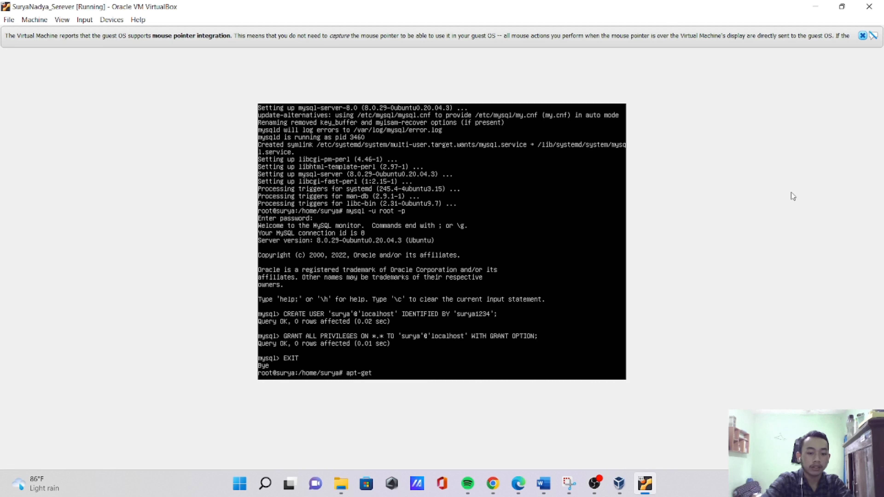
type(" install")
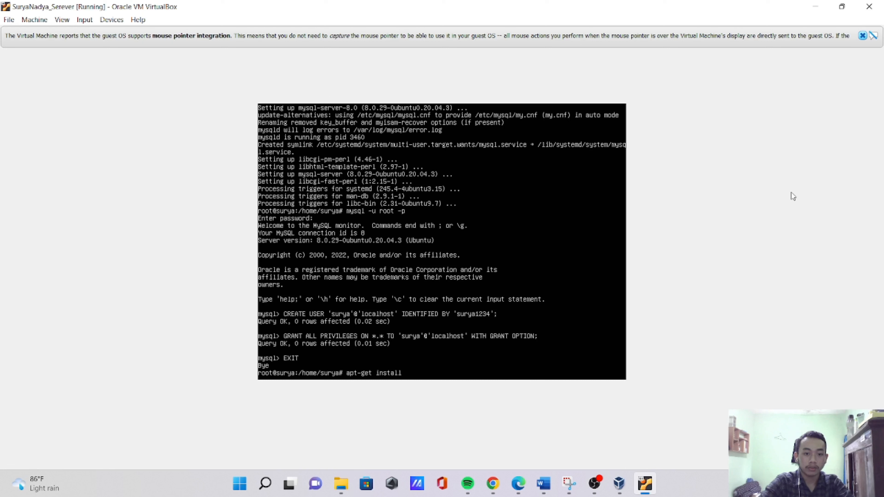
type(" ope")
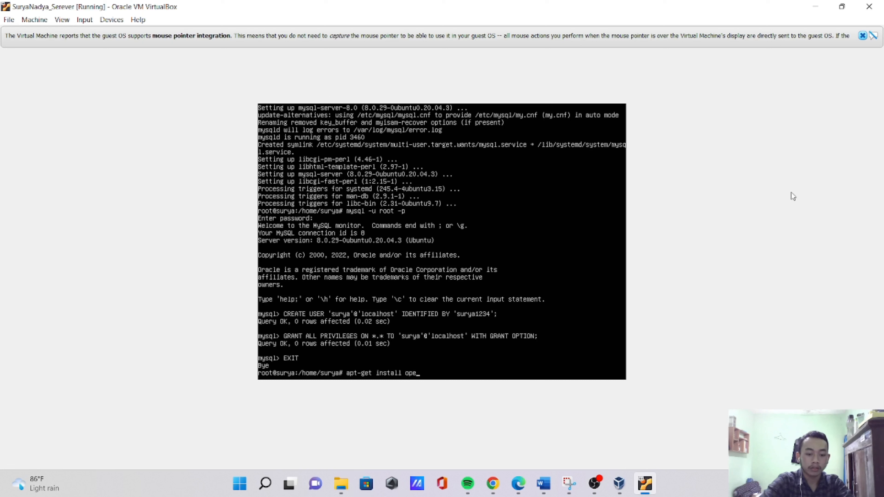
type("nssh-")
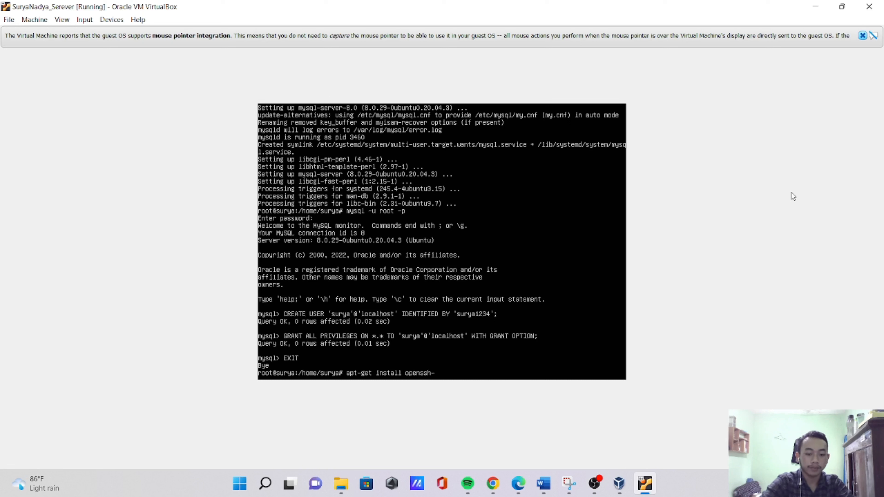
type("server")
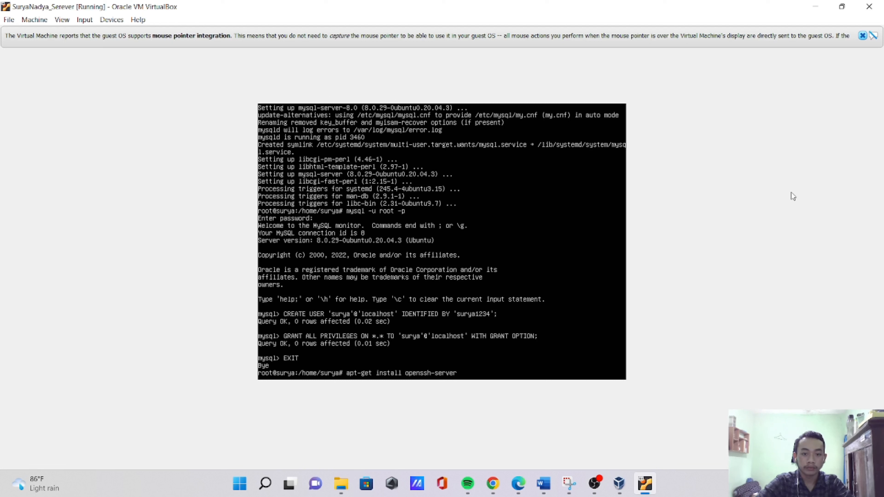
key("Return")
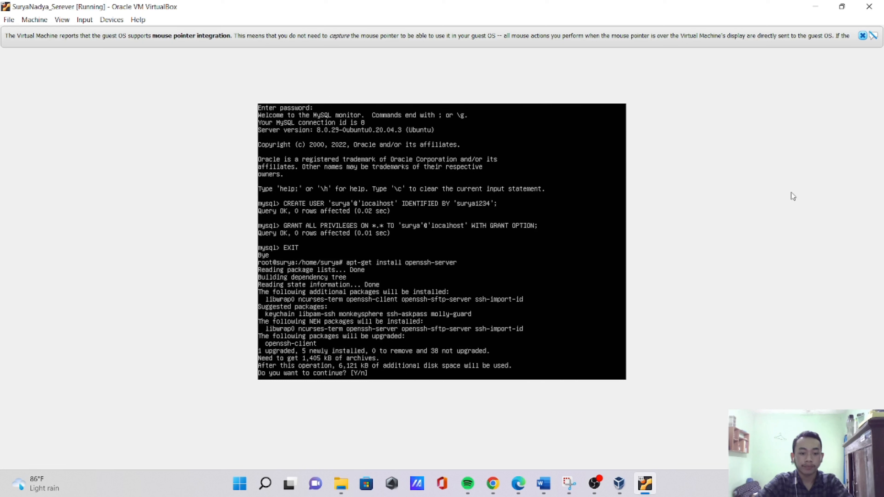
type("y")
key("Return")
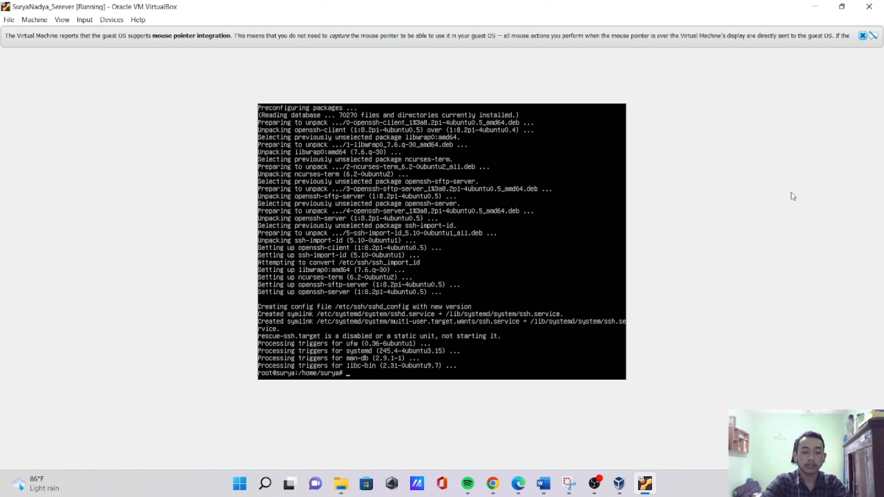
- Start installing phpMyAdmin with apt-get install phpmyadmin, answering y to continue
type("ap")
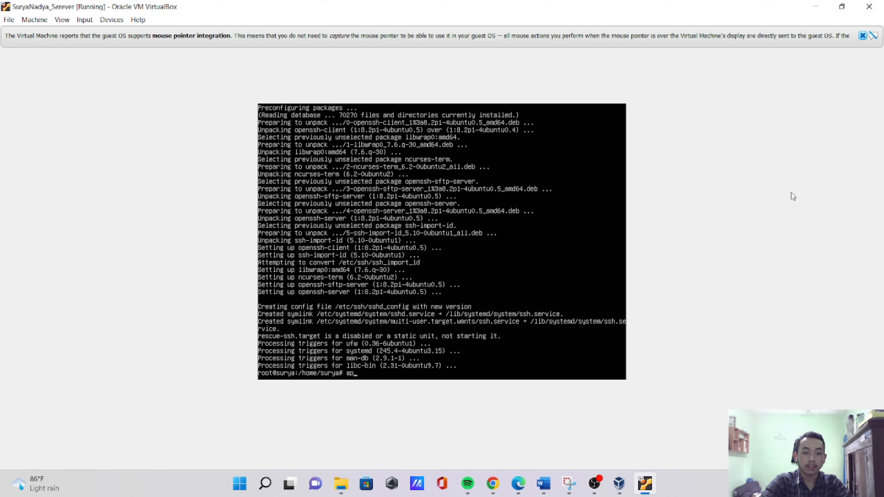
type("t-get")
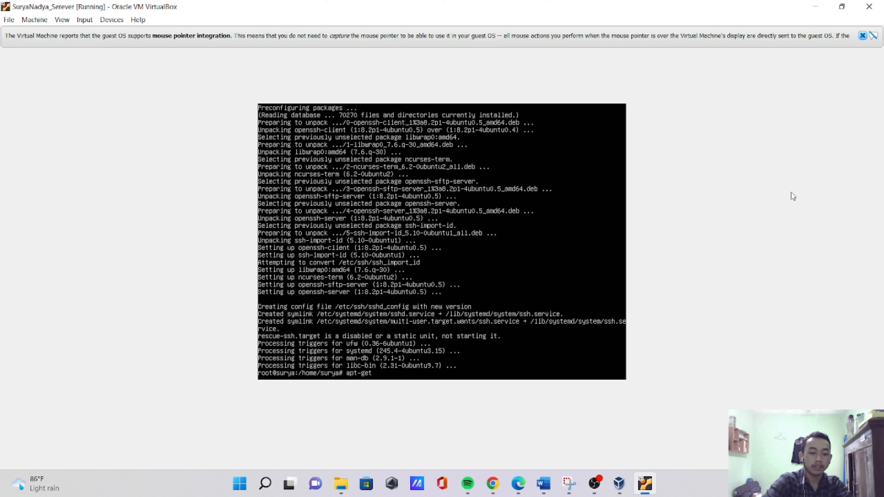
type(" install")
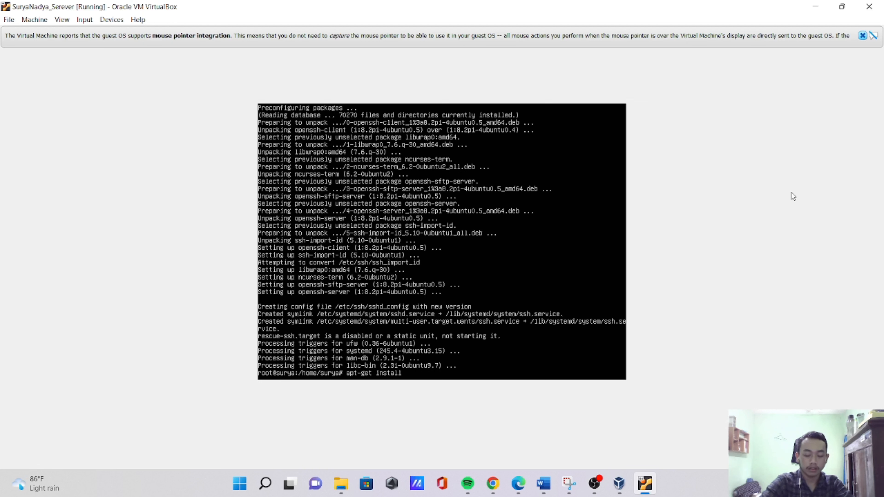
type(" ph")
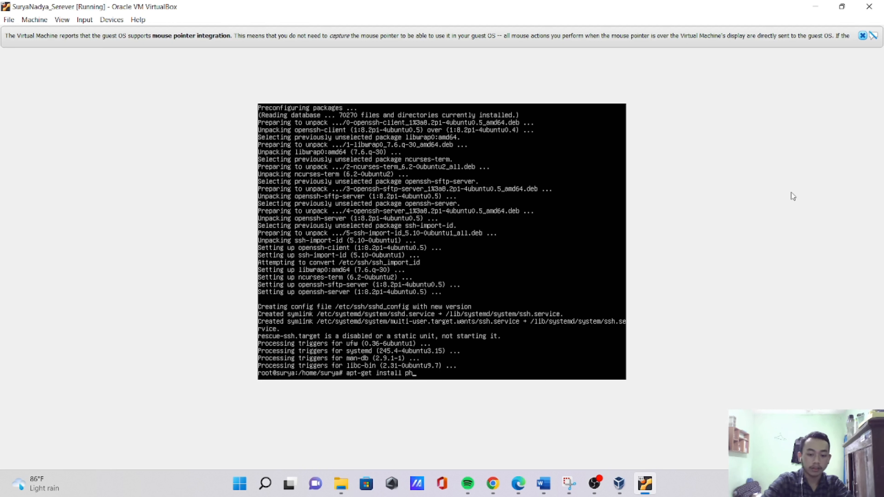
type("pmyadmi")
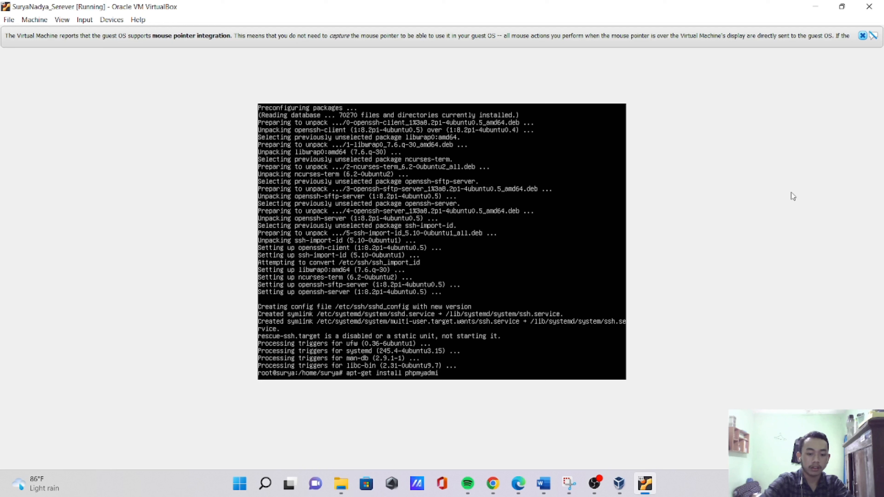
type("d")
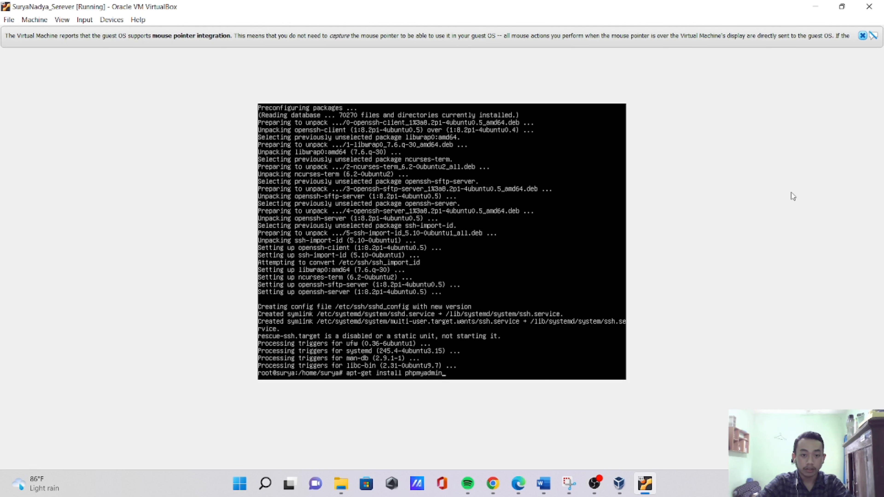
key("Return")
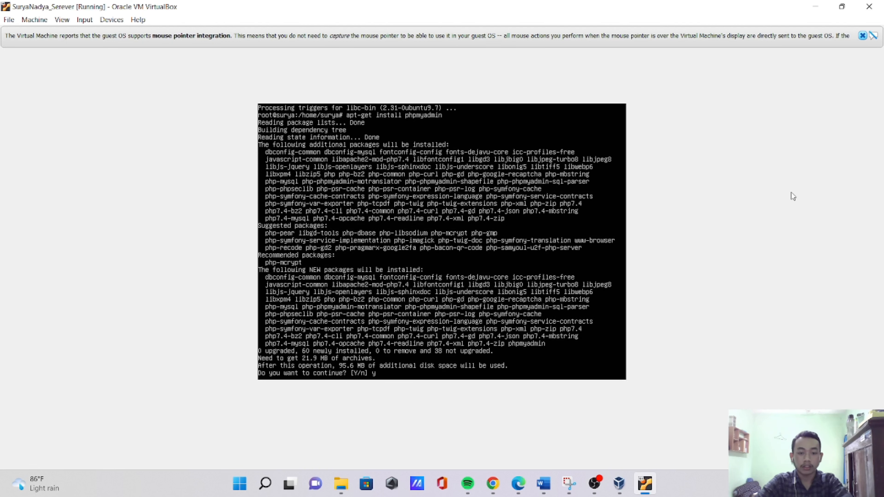
type("y")
key("Return")
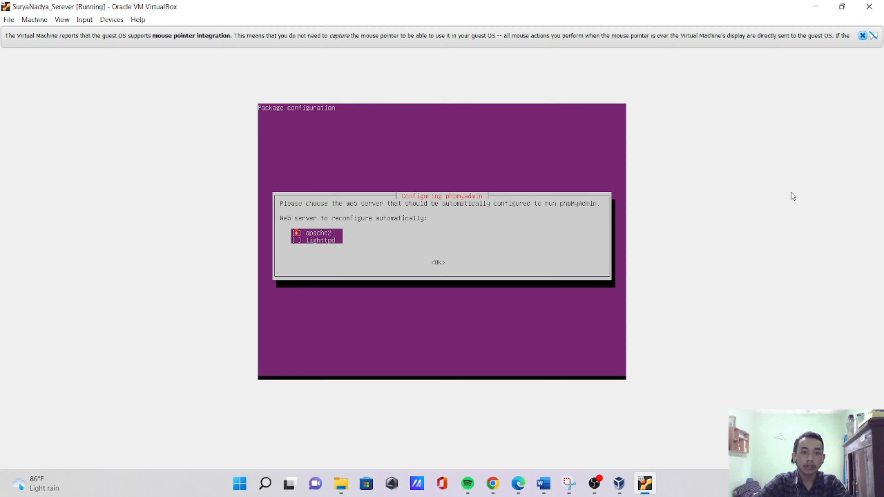
- Accept apache2 as the web server to reconfigure and answer Yes to configuring phpMyAdmin's database with dbconfig-common
key("Tab")
key("Return")
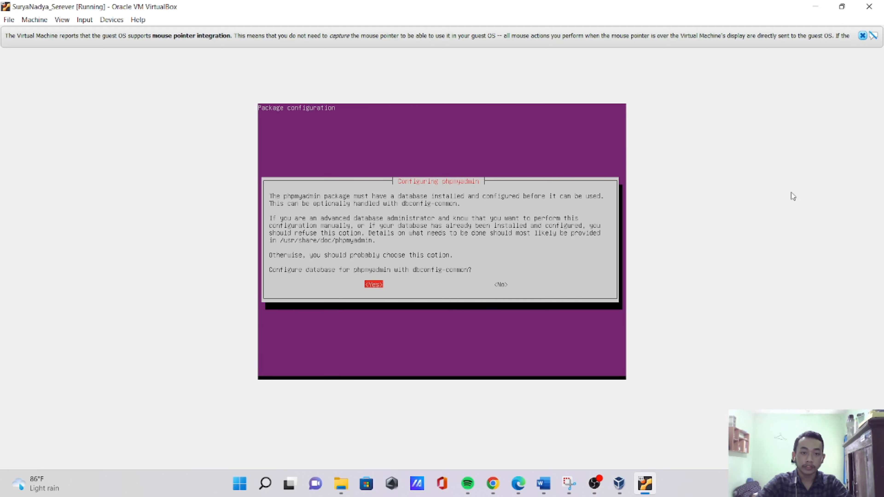
key("Return")
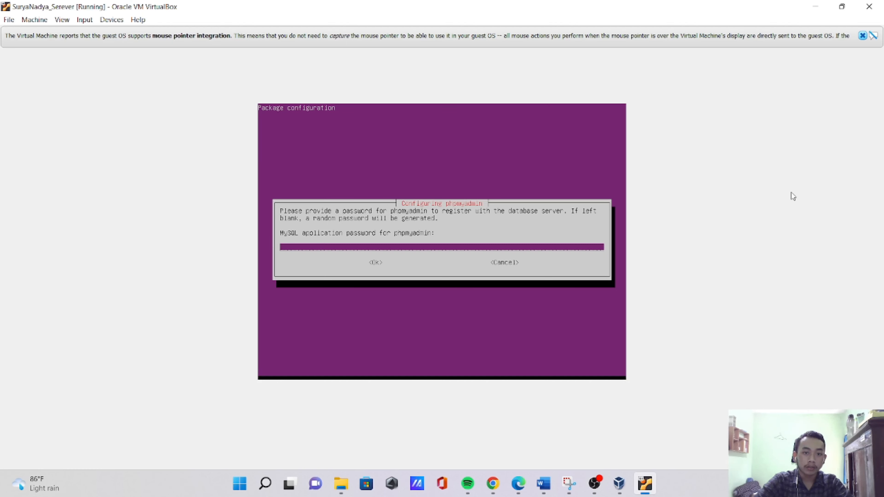
- Enter the MySQL application password for phpMyAdmin and submit it again as the password confirmation
type("*")
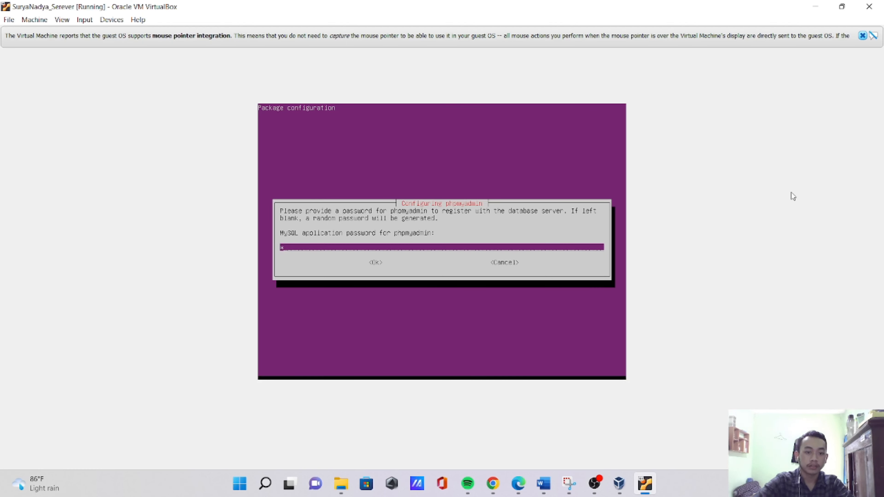
type("****")
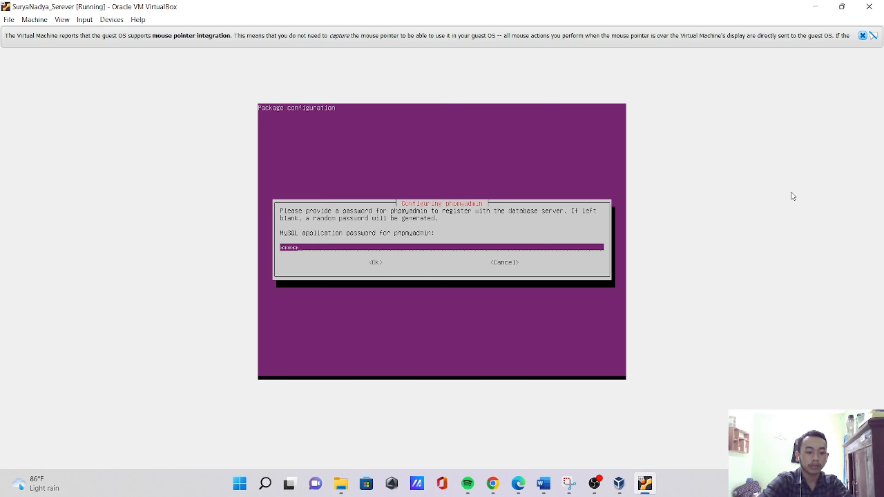
type("***")
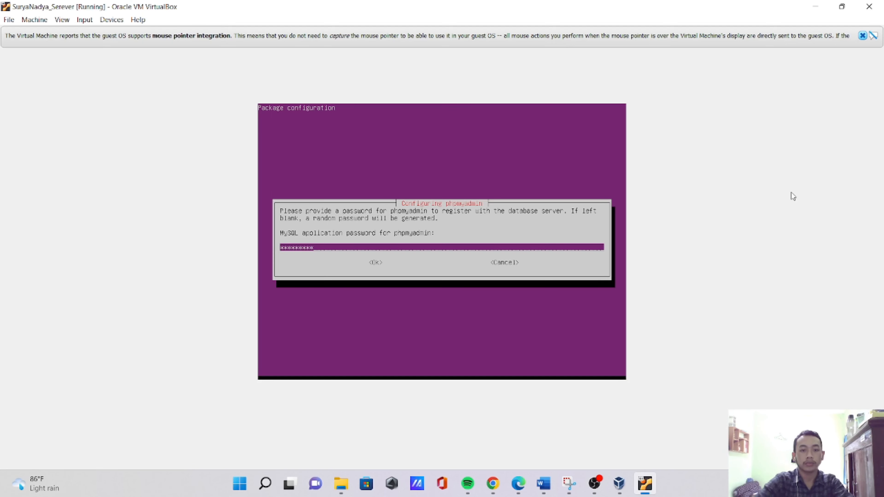
key("Tab")
key("Return")
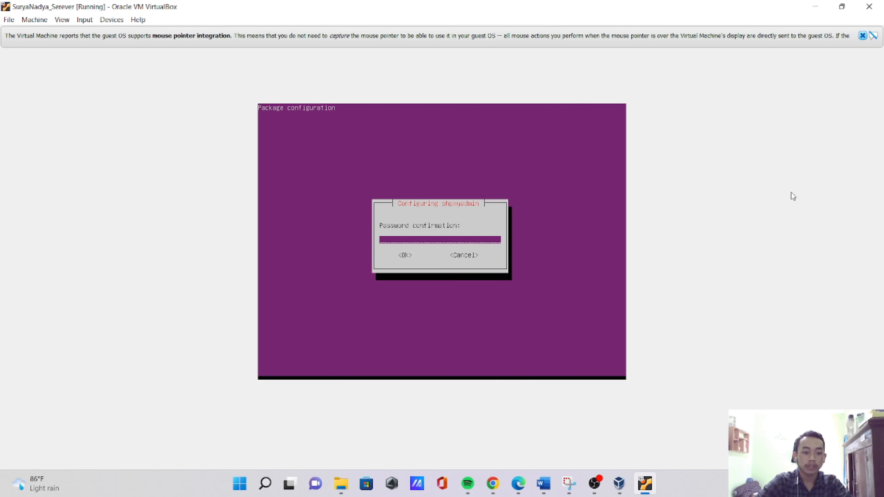
type("*")
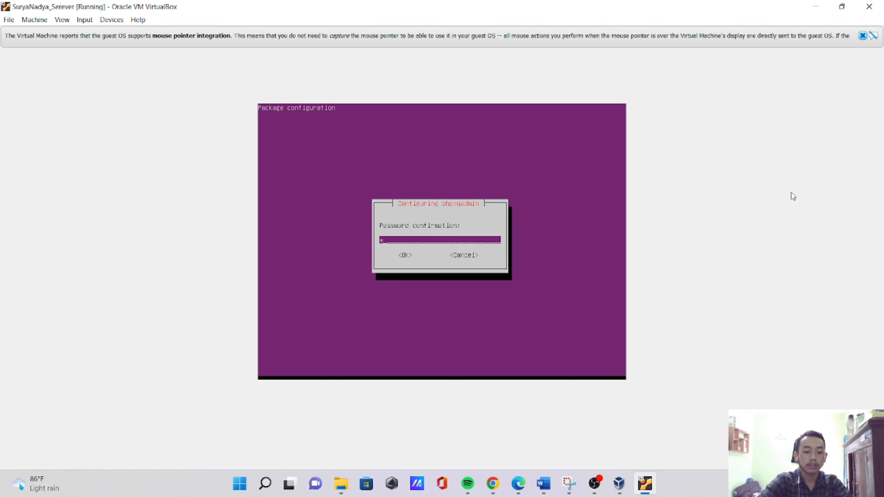
type("****")
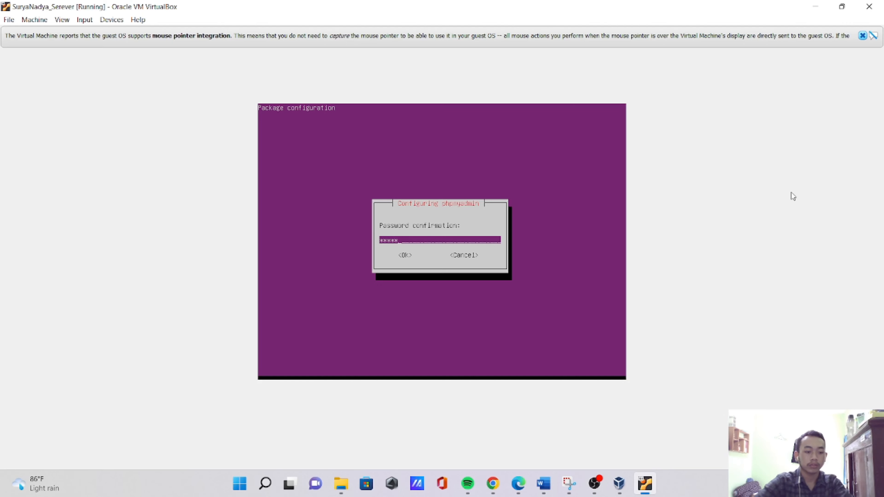
type("****")
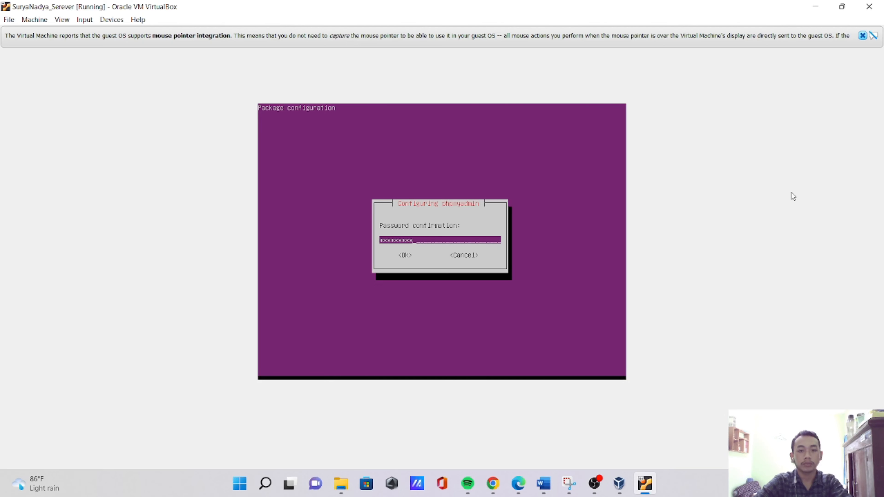
key("Tab")
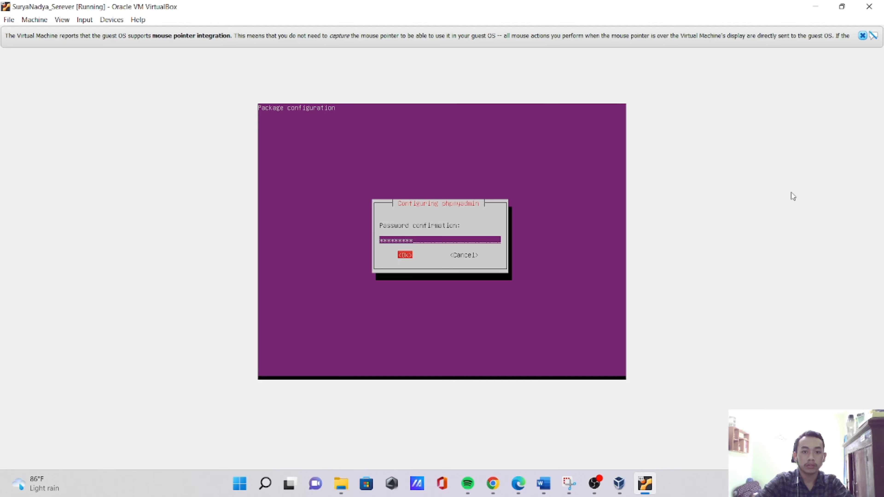
key("Return")
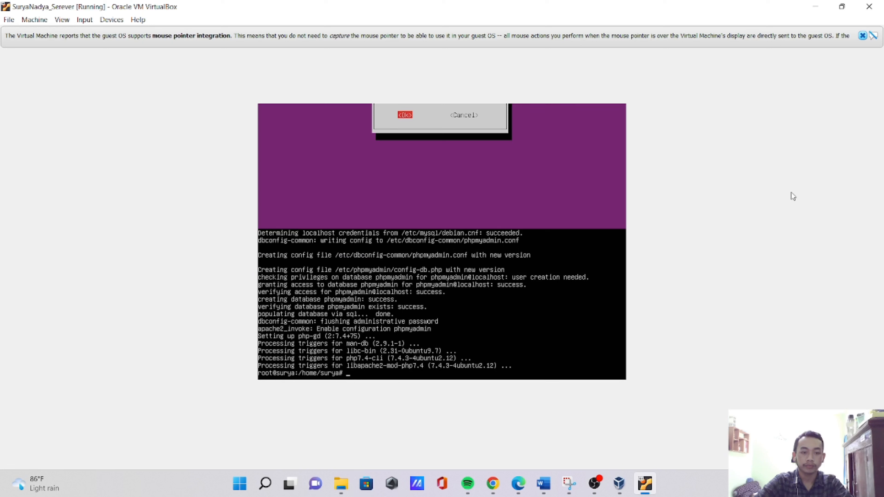
key("BackSpace")
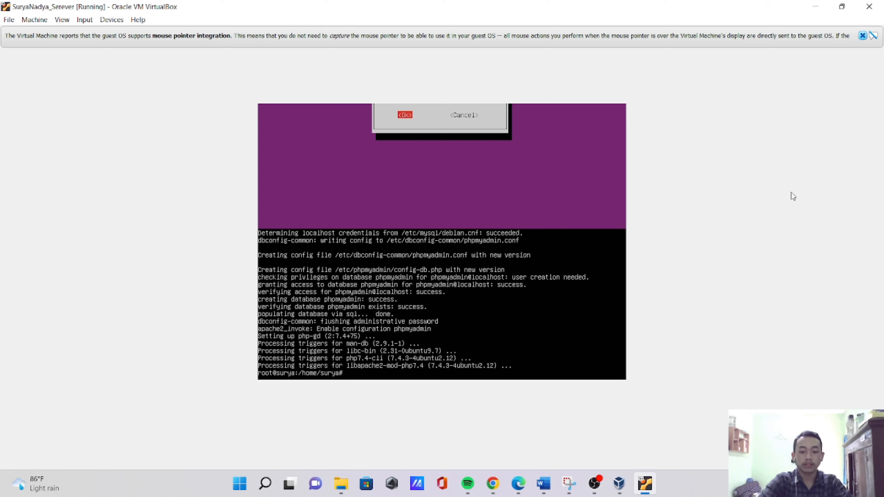
- Run apt-get install php at the root prompt to install the PHP package
type("apt")
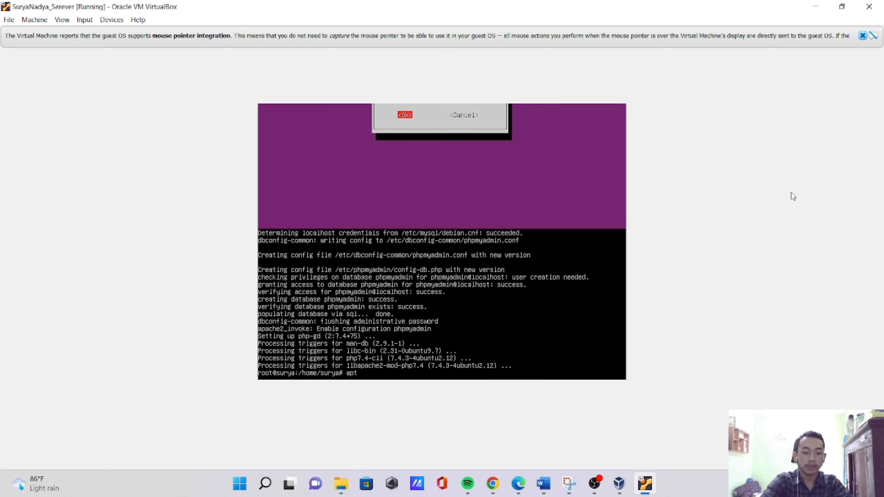
type("-get")
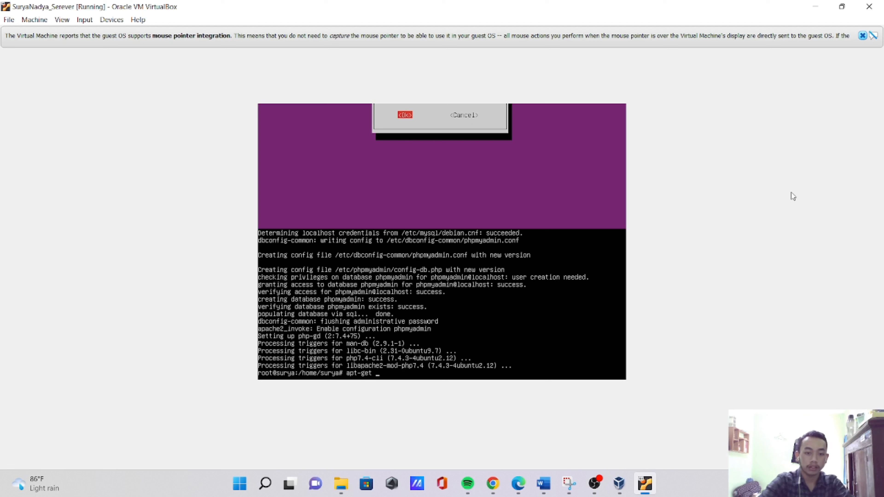
type(" inst")
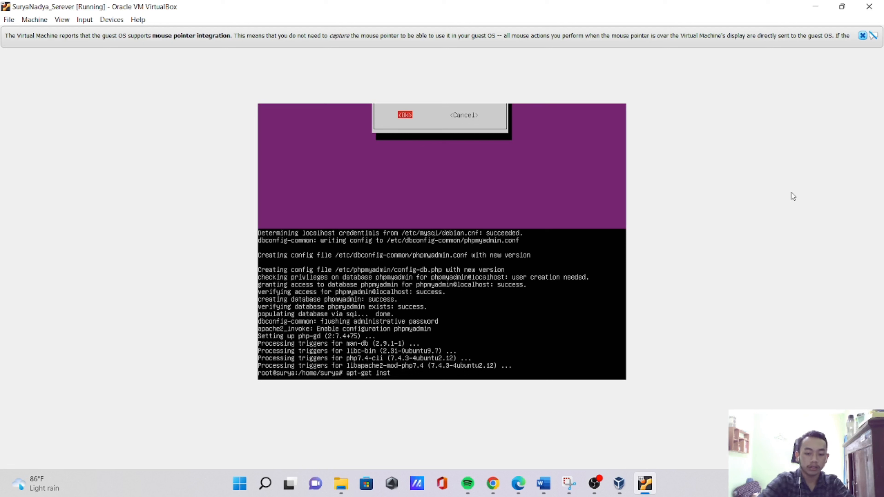
type("all")
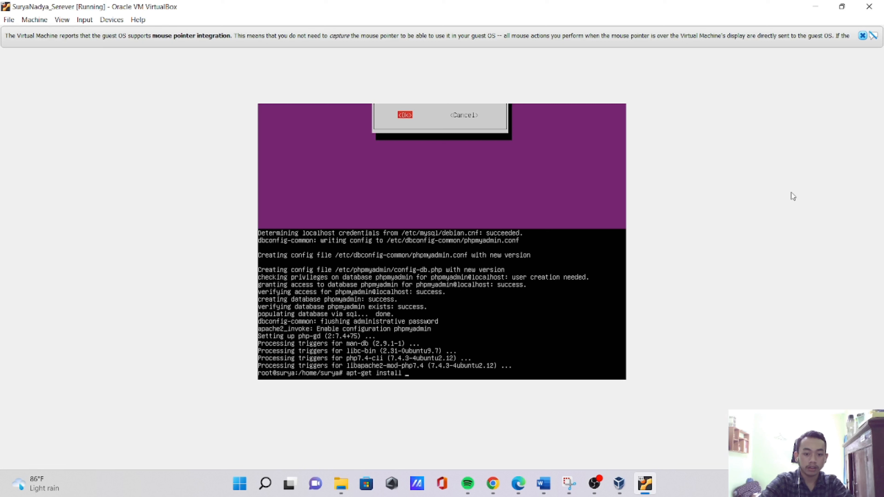
type(" php")
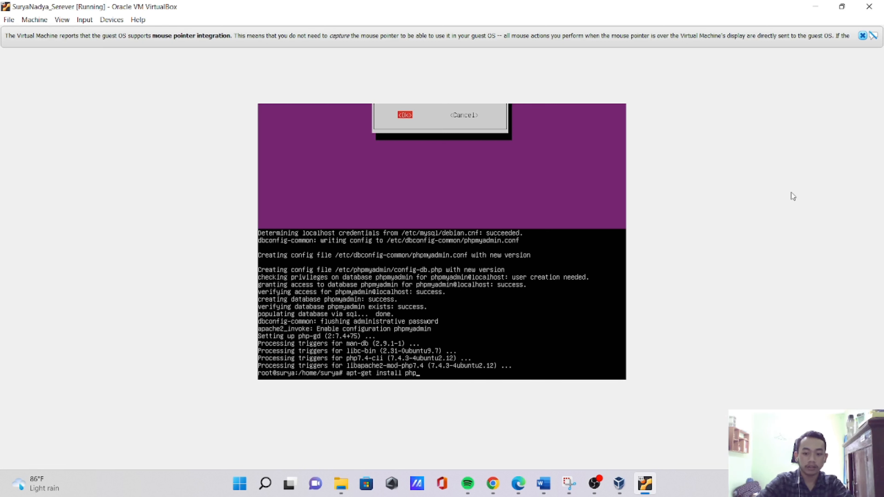
key("Return")
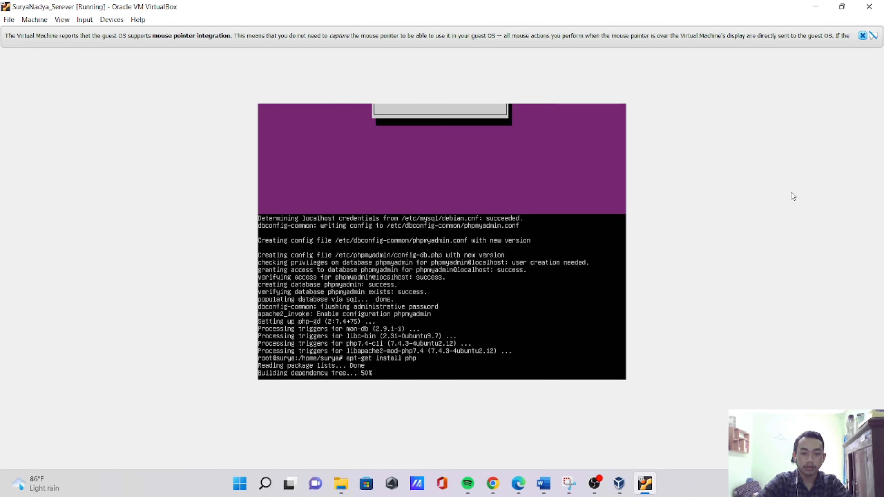
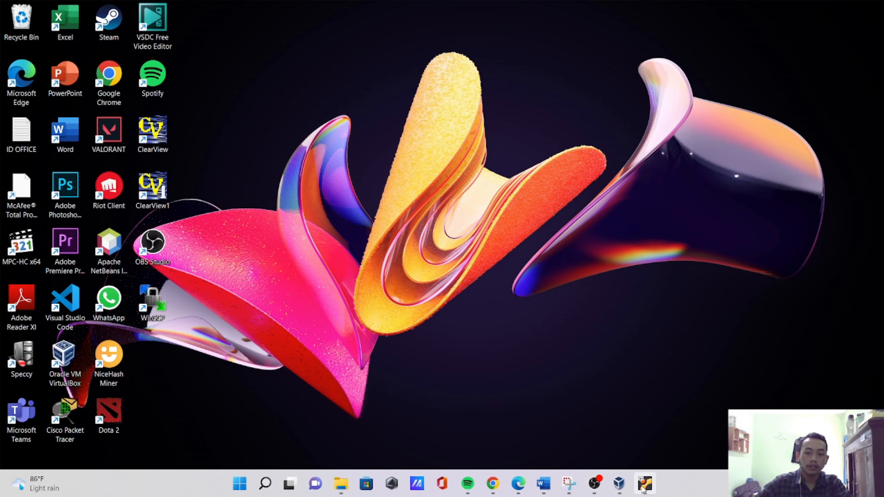
- Bring back the virtual machine window, shrink it and place it beside a newly opened Google Chrome window
left_click(645, 483)
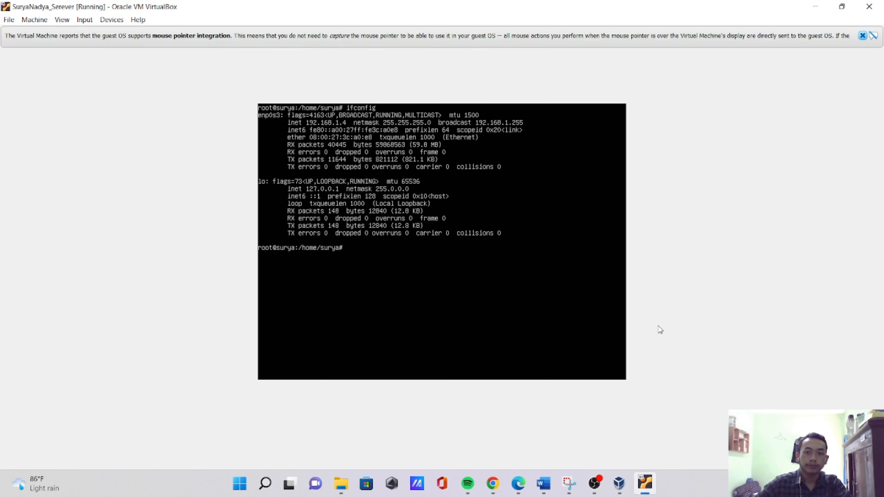
left_click(842, 6)
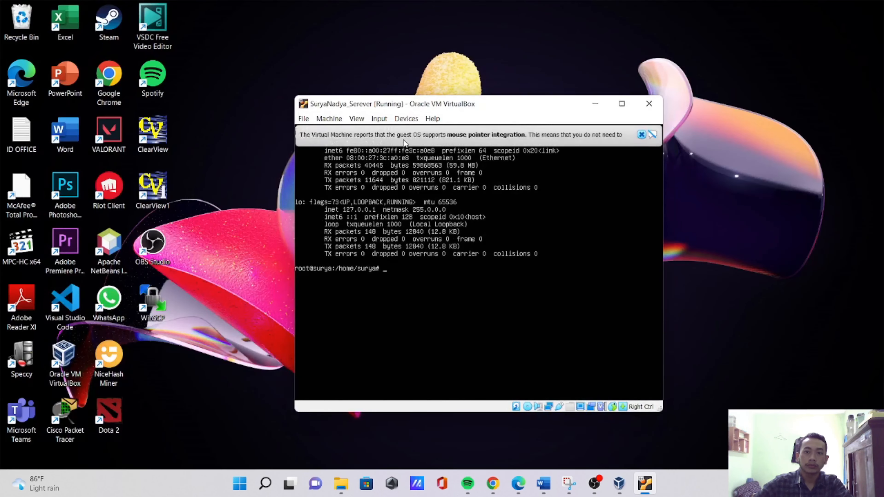
left_click_drag(518, 107, 626, 21)
double_click(110, 78)
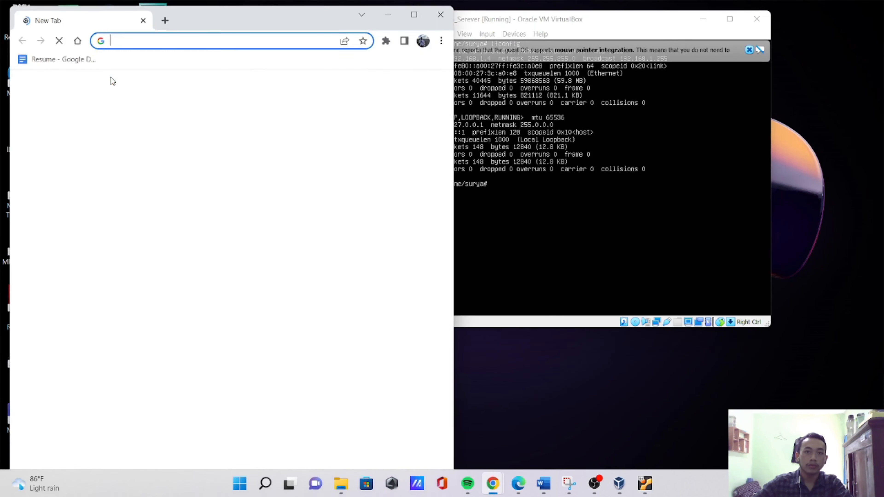
left_click_drag(603, 21, 688, 16)
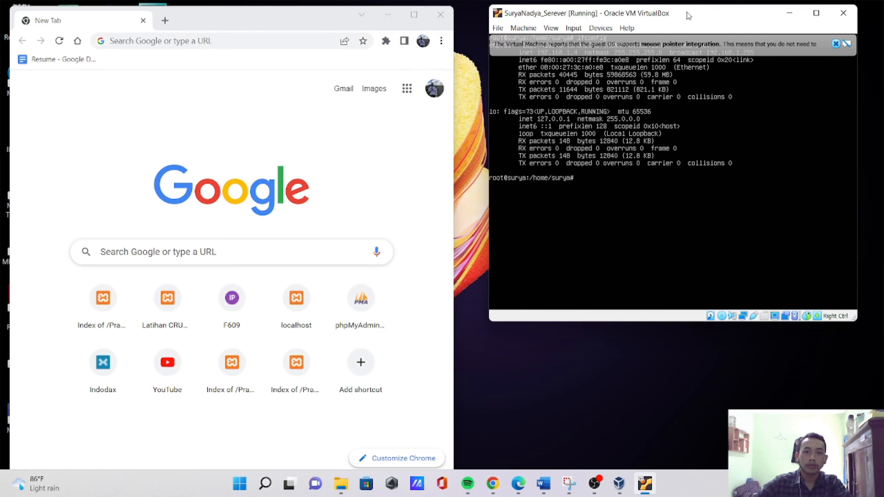
- Load the server address 192.168.1.4 in the browser to check the Apache web server
left_click(183, 45)
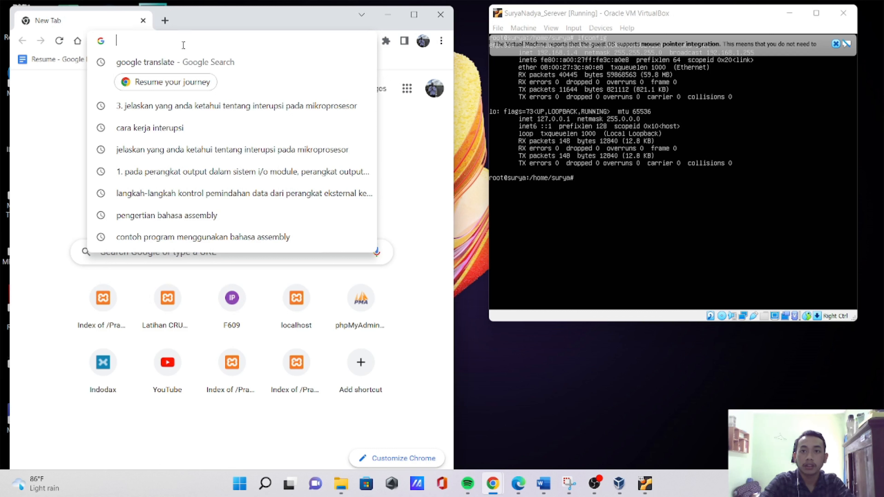
type("192.168")
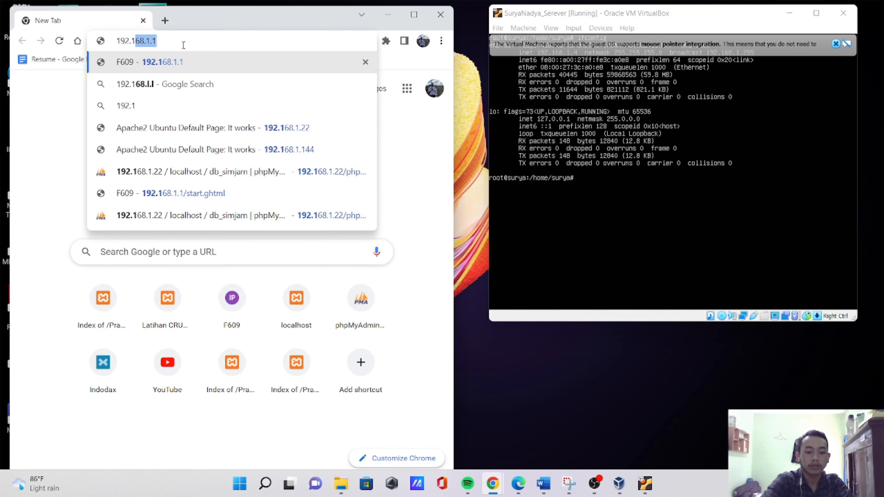
type(".1.4")
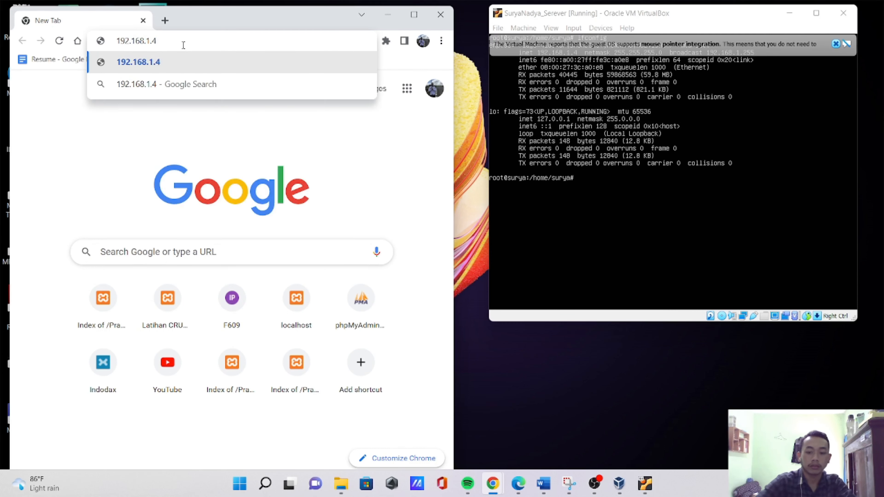
key("Return")
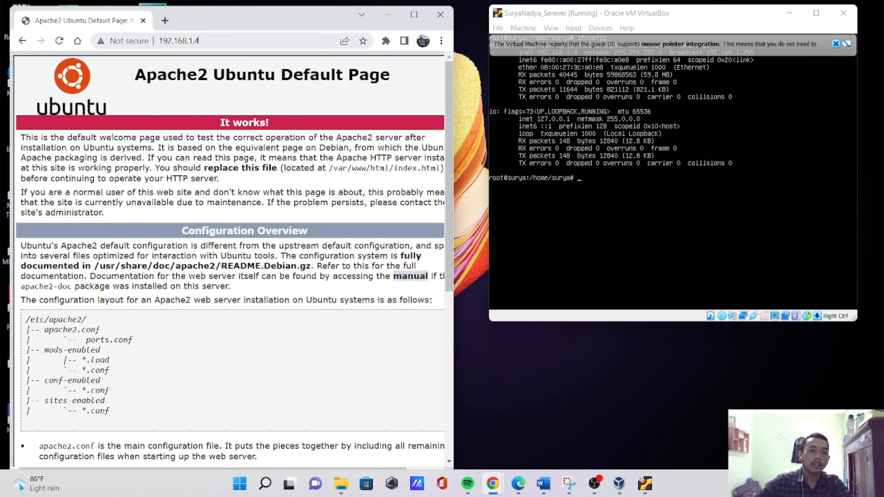
- Open the server's phpMyAdmin login page at 192.168.1.4/phpmyadmin and minimize the OBS window covering the screen
left_click(219, 41)
left_click(219, 41)
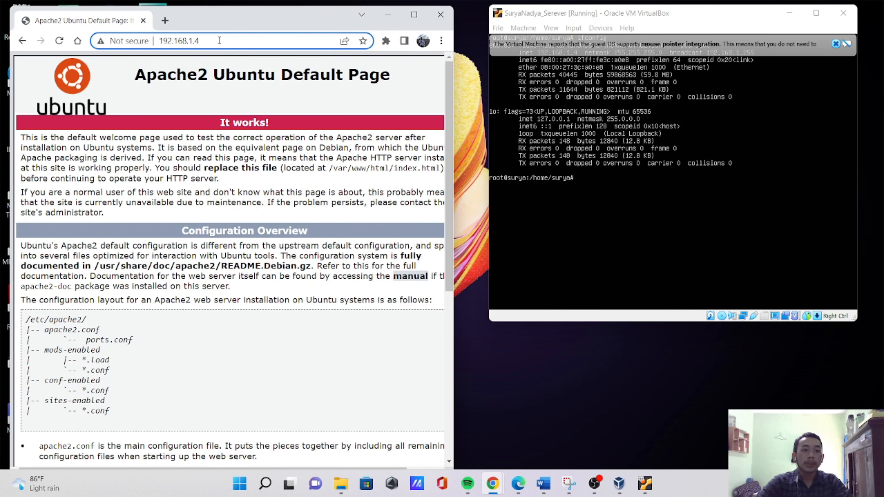
type("/")
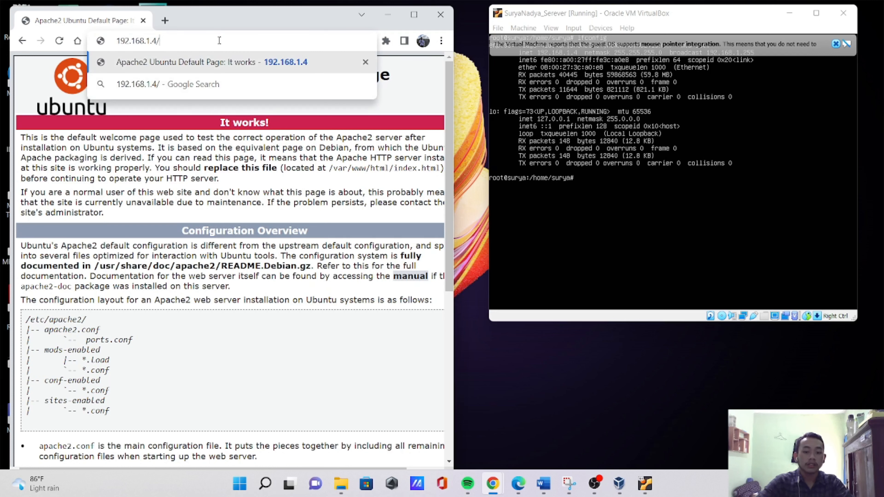
type("phpmyadmin")
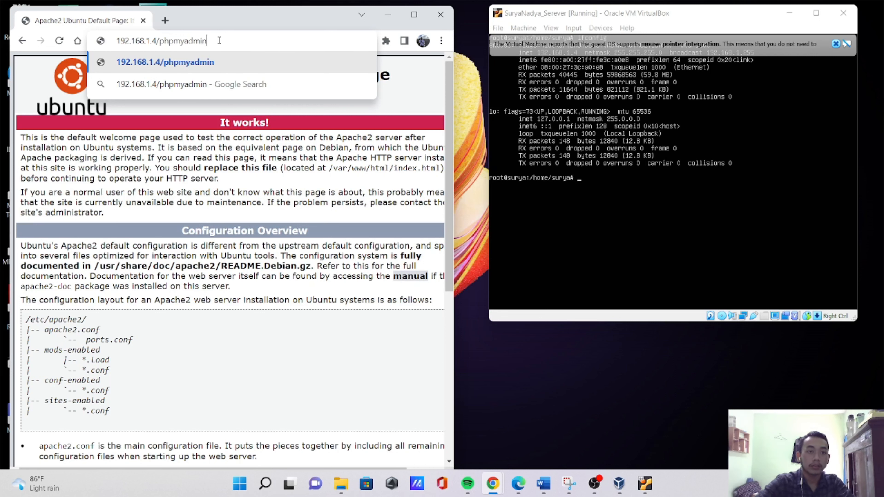
key("Return")
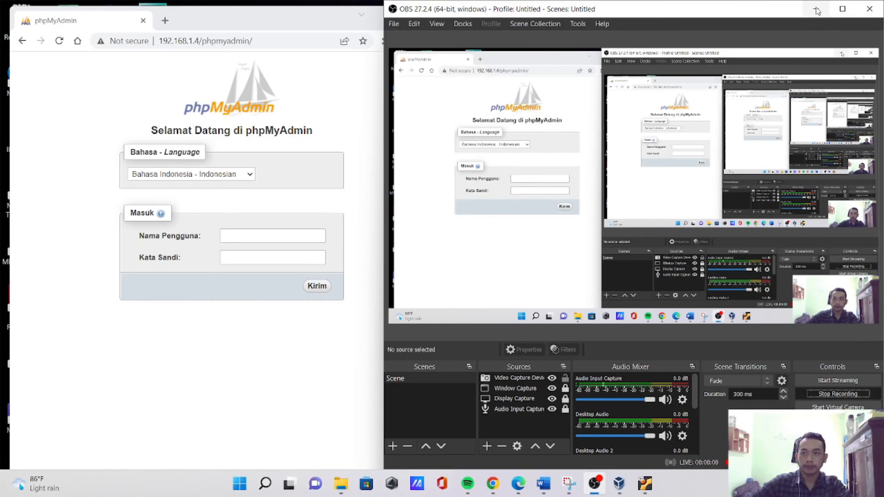
left_click(816, 11)
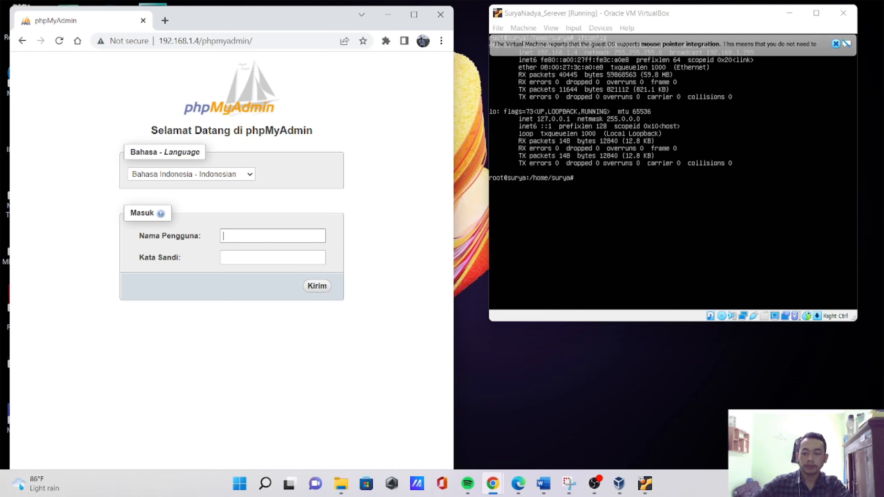
- Log in to phpMyAdmin with the database username and password, dismiss the password warning and decline saving the password
left_click(240, 238)
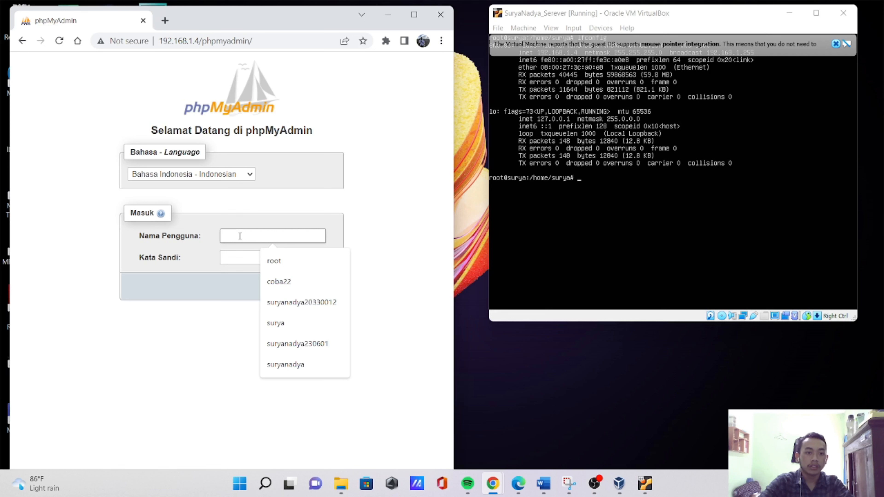
type("surya")
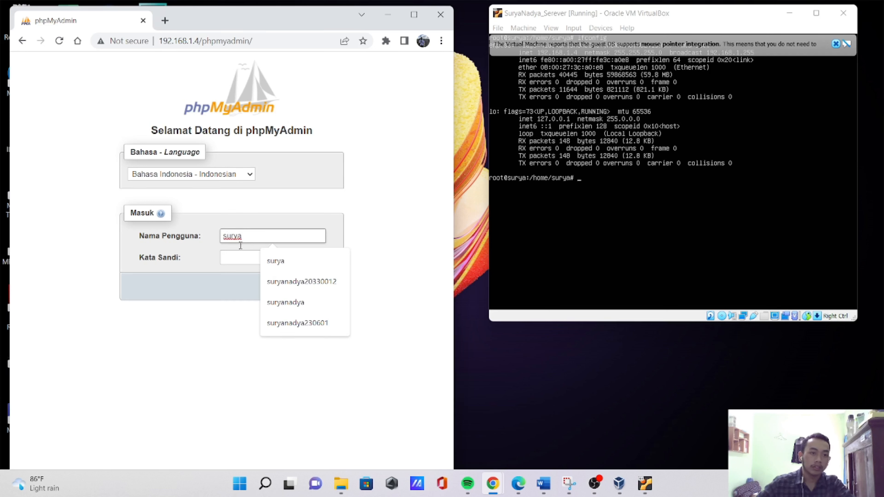
left_click(241, 258)
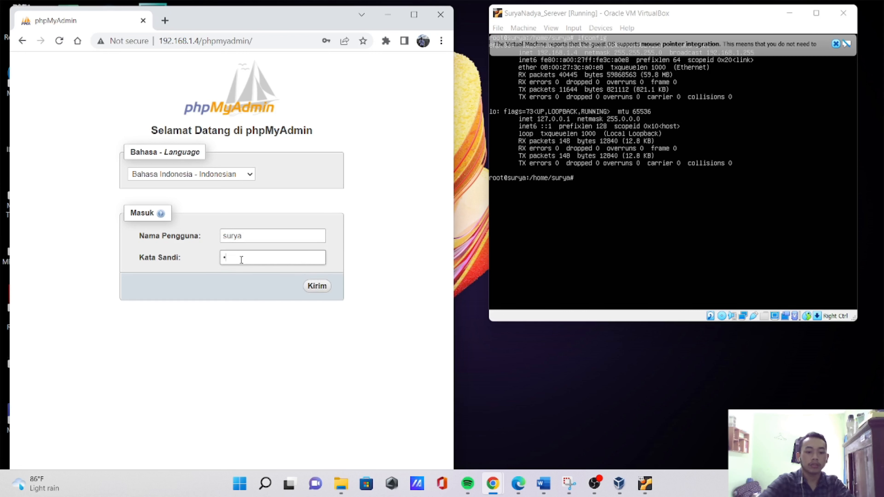
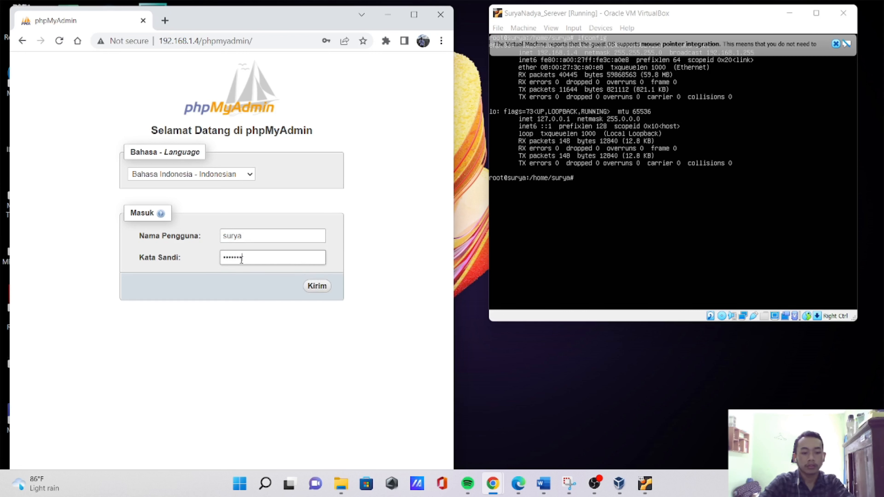
key("Return")
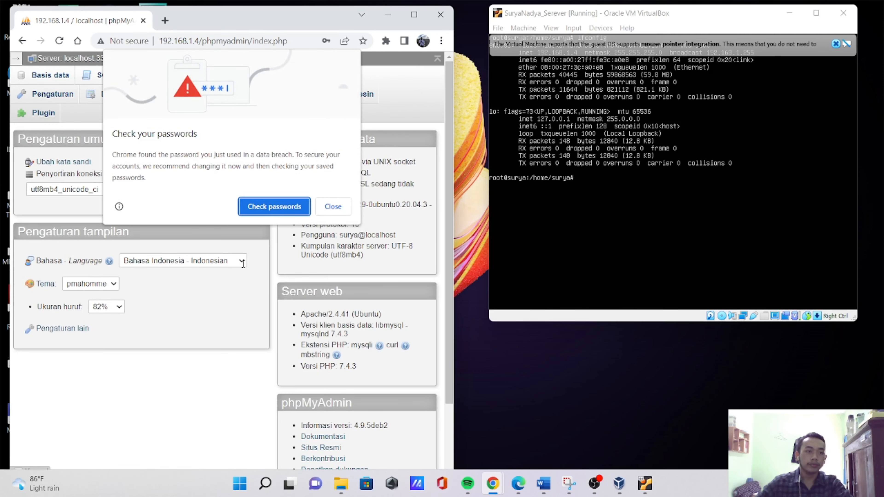
left_click(333, 207)
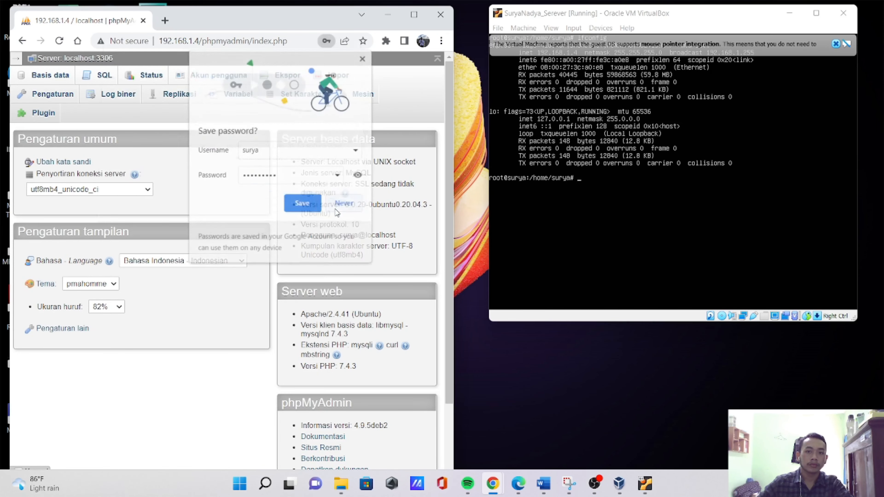
left_click(349, 202)
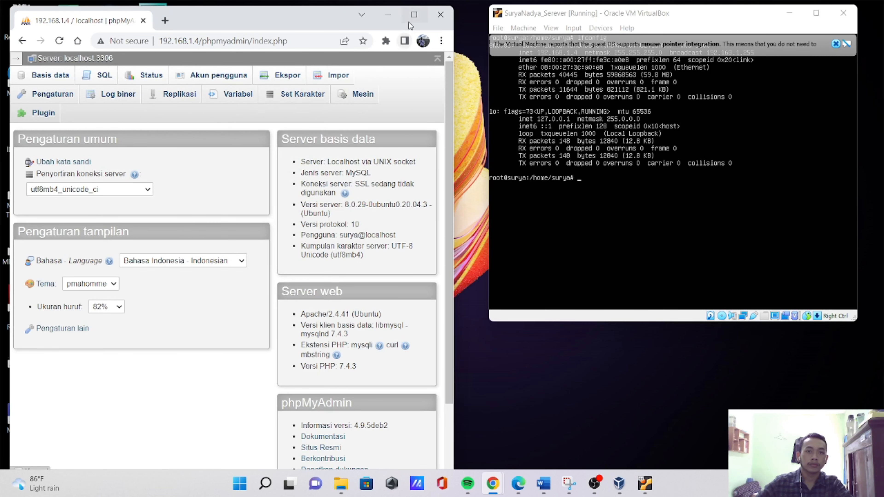
- Maximize the browser, show the database navigation tree and create a database named db_simjam with collation utf8mb4_0900_ai_ci
left_click(413, 16)
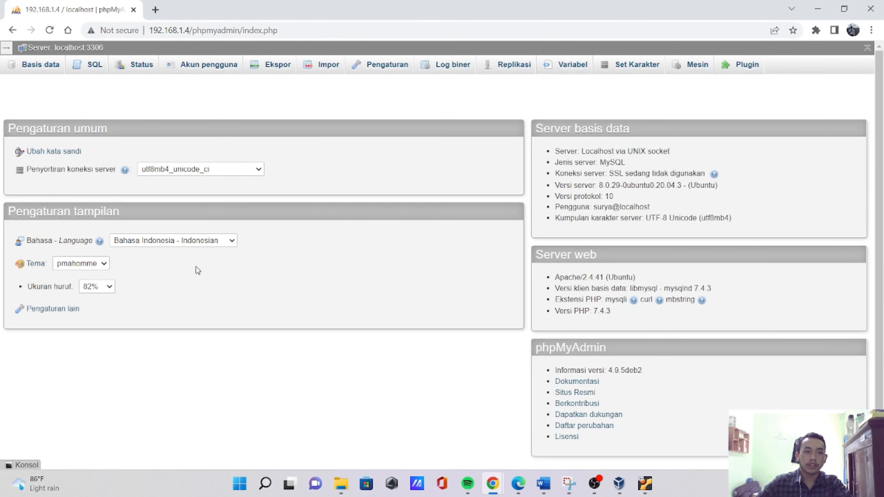
left_click(9, 50)
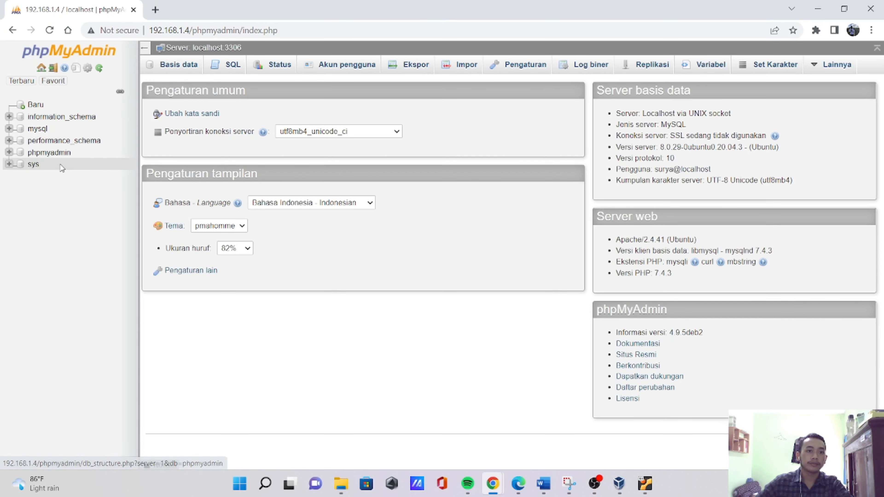
left_click(35, 106)
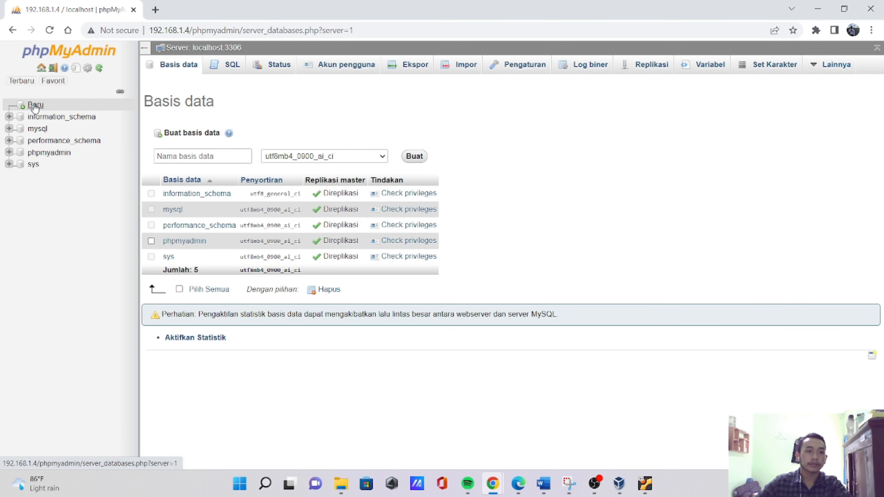
left_click(202, 156)
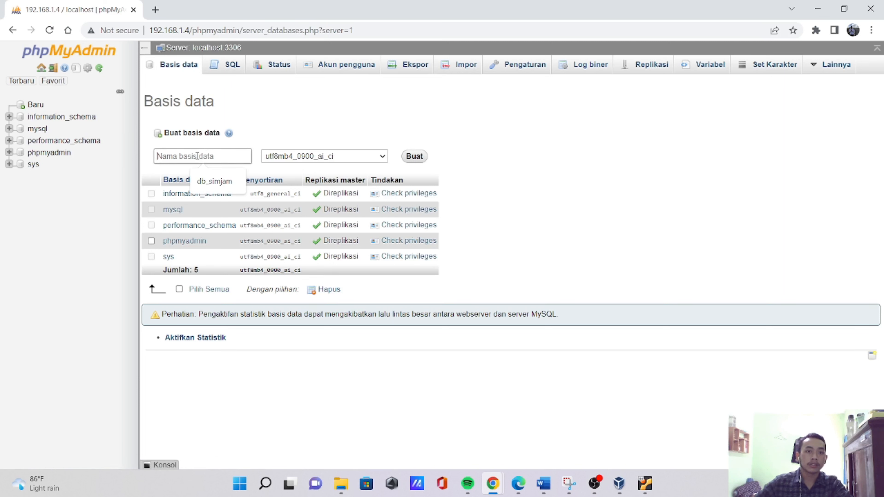
left_click(212, 181)
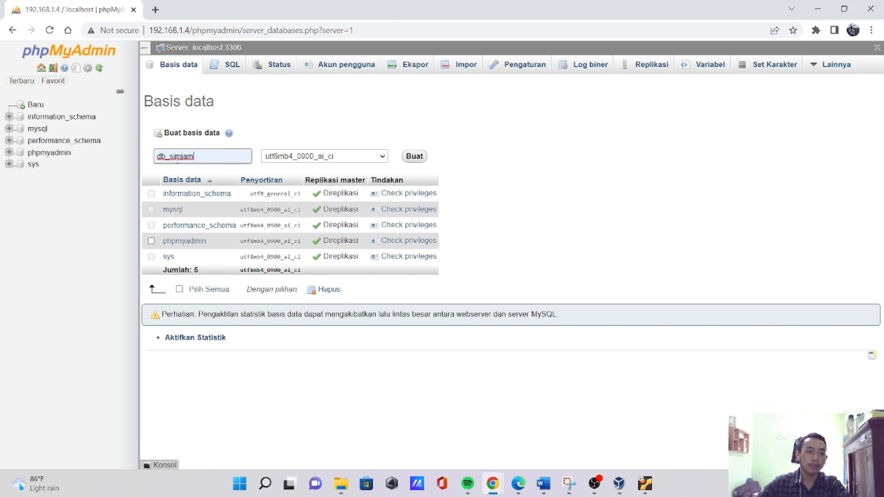
left_click(415, 156)
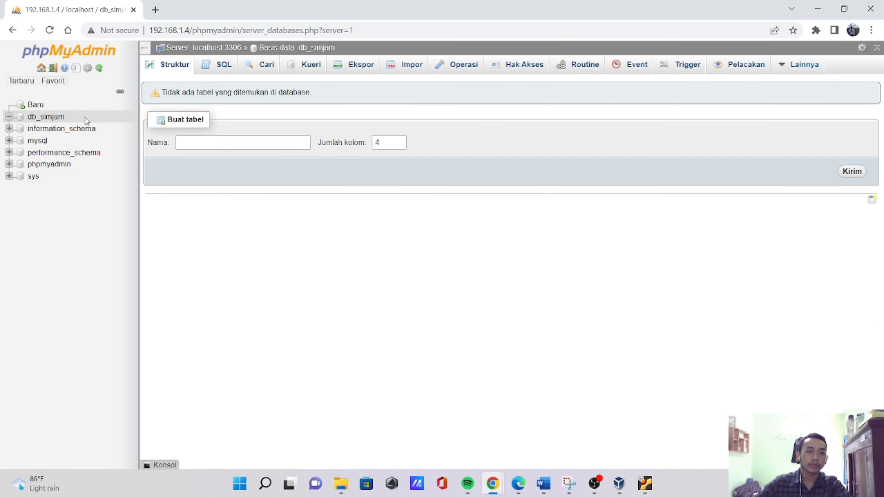
- Choose db_simjam.sql from Documents, project-simjam-2, project-simjam as the file to import into the db_simjam database
left_click(45, 117)
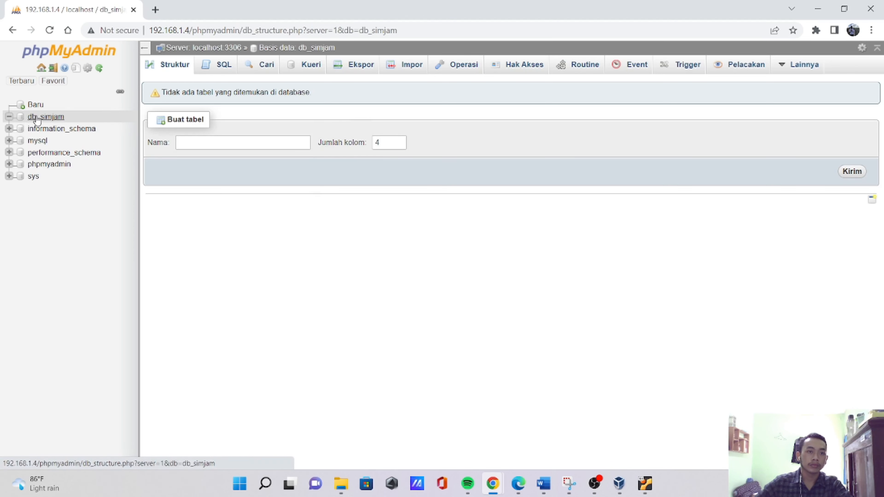
left_click(407, 68)
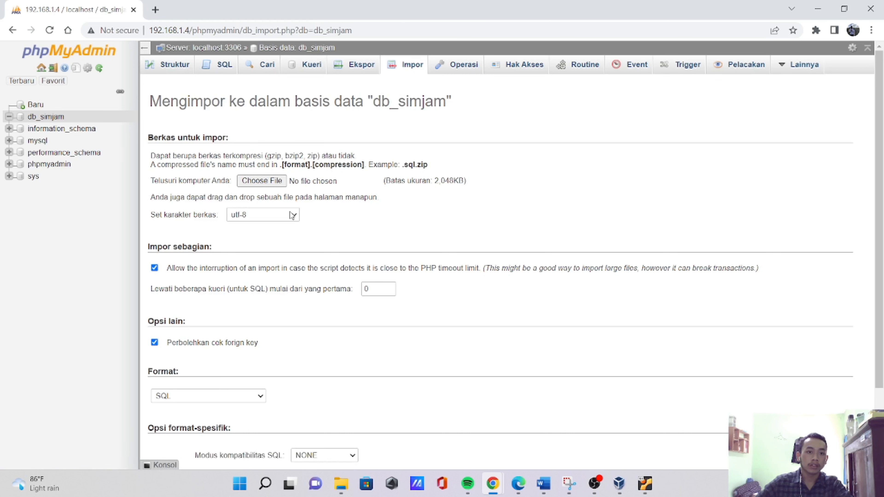
left_click(262, 182)
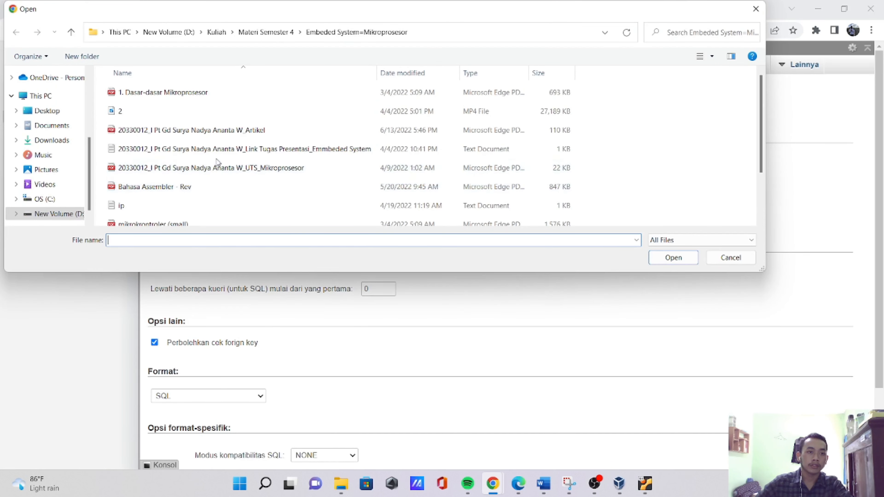
scroll(222, 146, "up", 2)
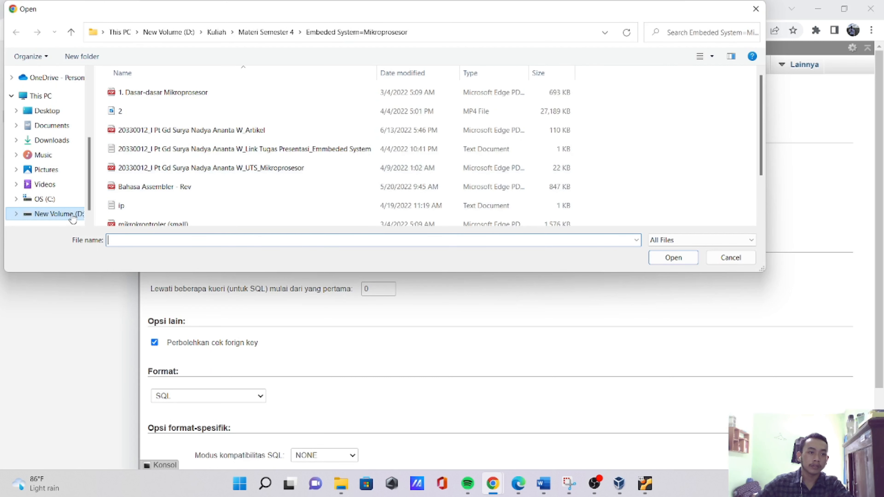
left_click(59, 126)
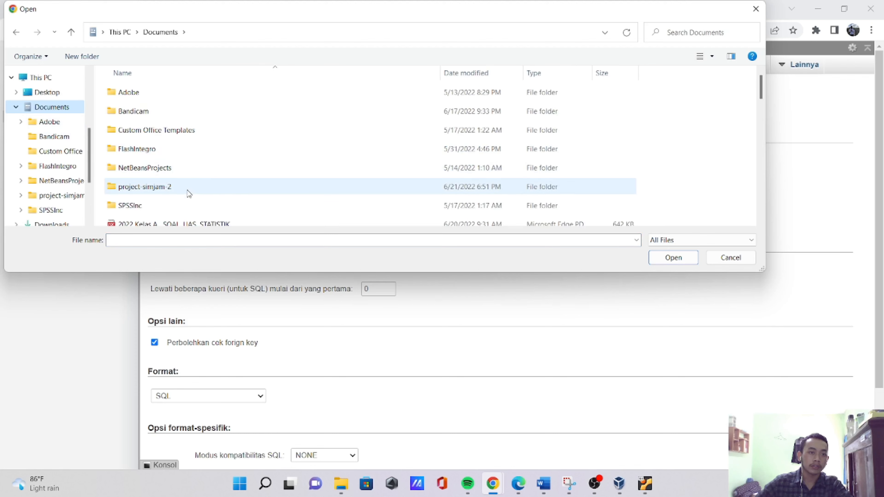
double_click(172, 188)
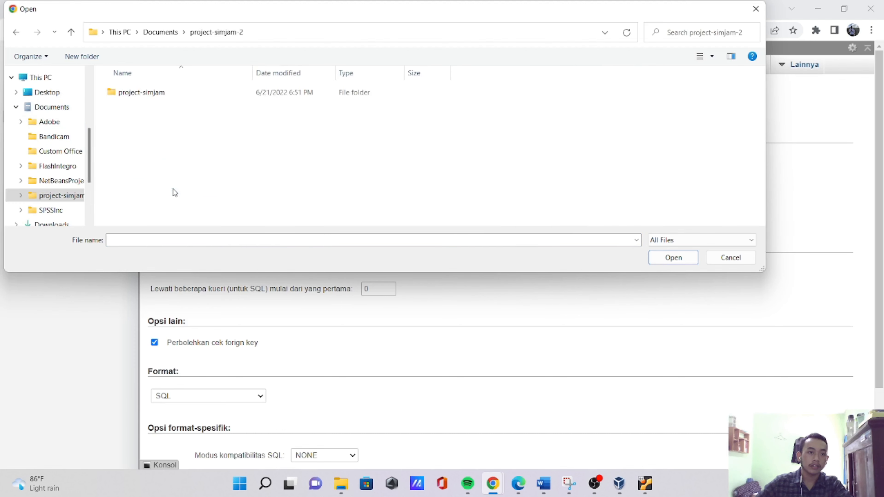
double_click(152, 92)
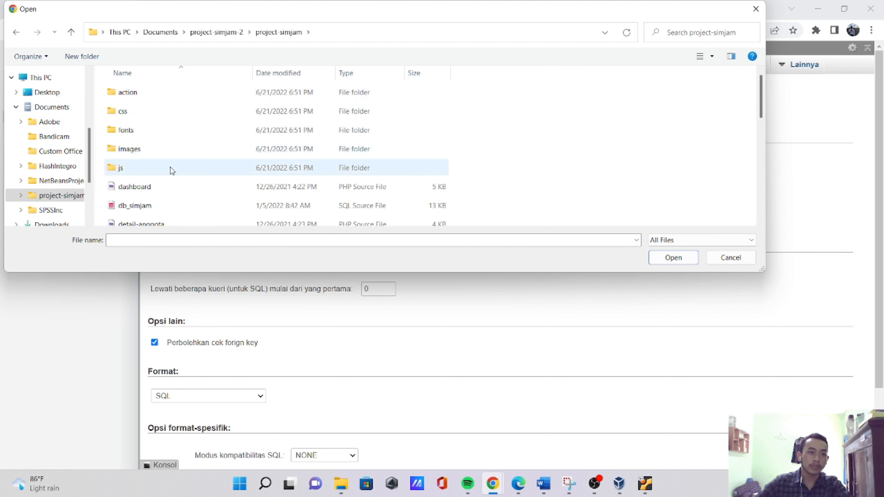
scroll(177, 188, "down", 1)
left_click(159, 162)
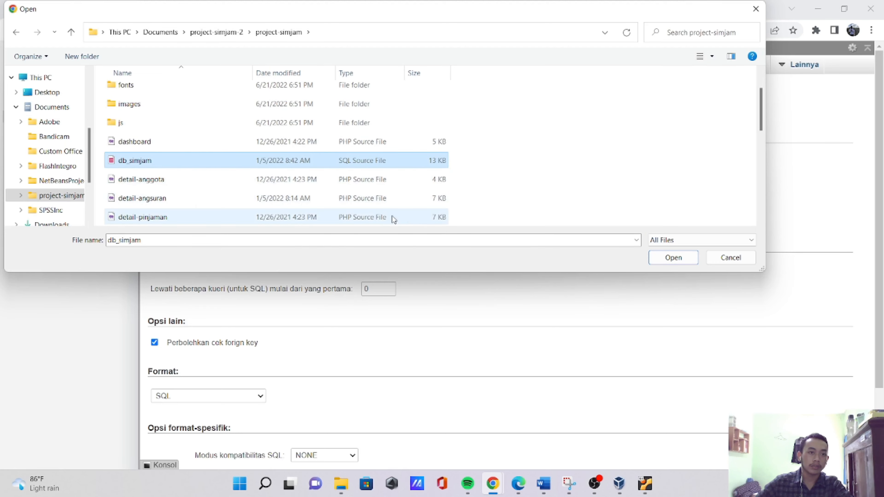
left_click(666, 258)
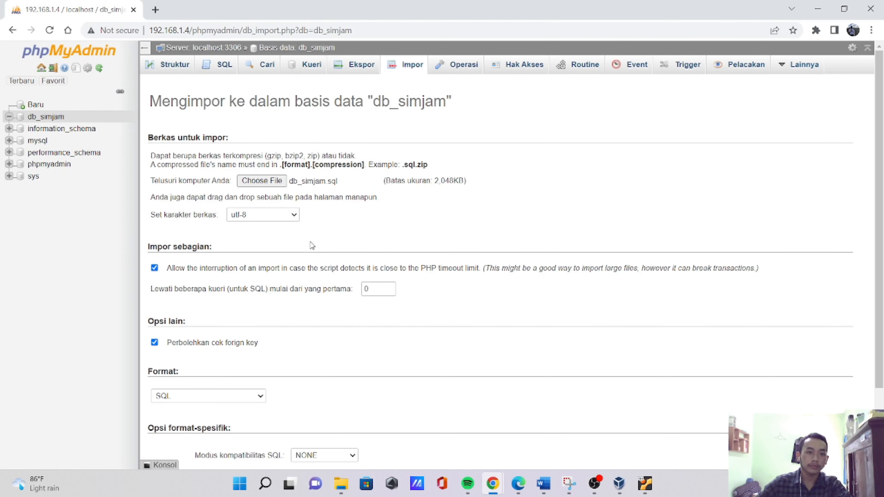
- Import the chosen db_simjam.sql file into the db_simjam database as SQL with the default import options
scroll(444, 216, "down", 1)
scroll(445, 218, "down", 2)
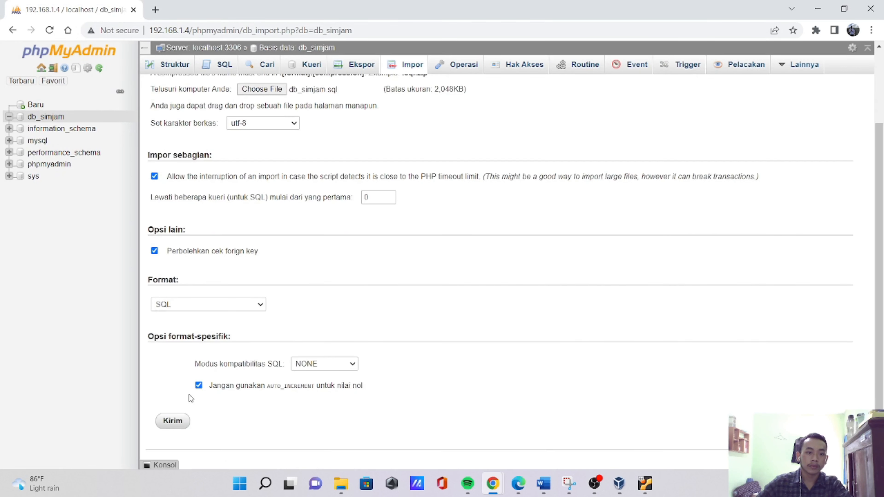
left_click(173, 420)
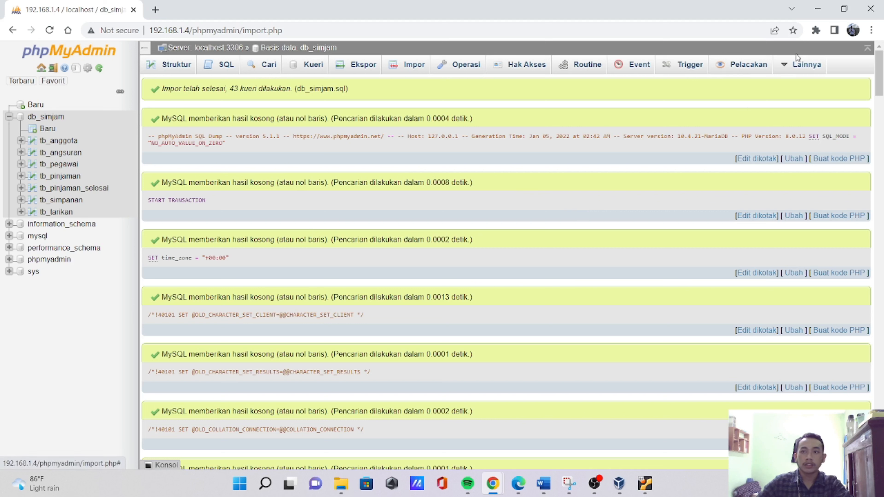
- Switch to WinSCP's login dialog, dismissing the virtual machine's notice and minimizing the browser, OBS and virtual machine windows
left_click(818, 8)
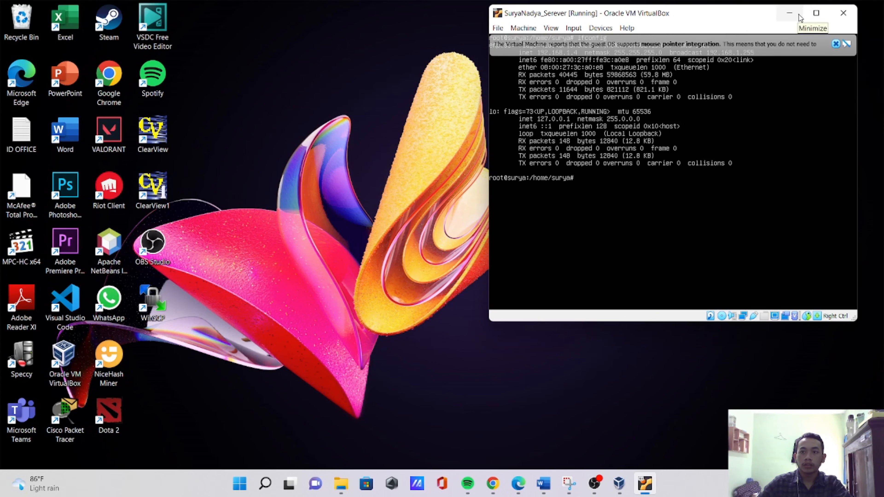
left_click(835, 44)
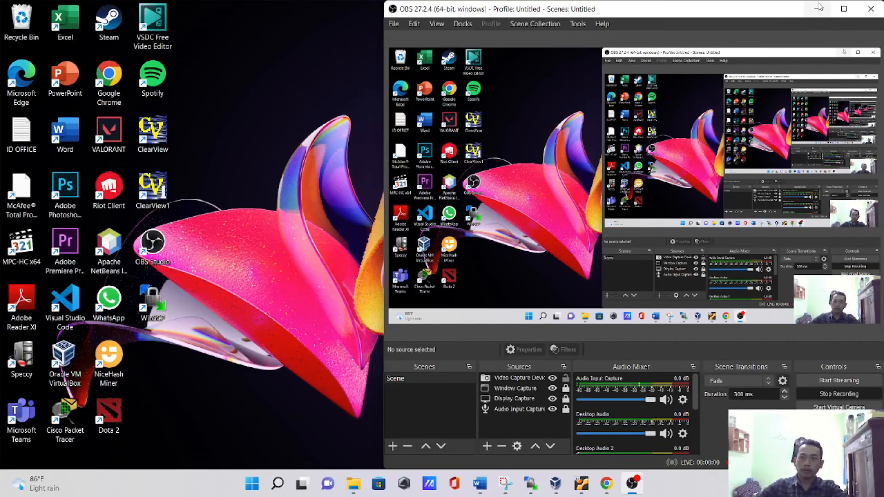
left_click(819, 7)
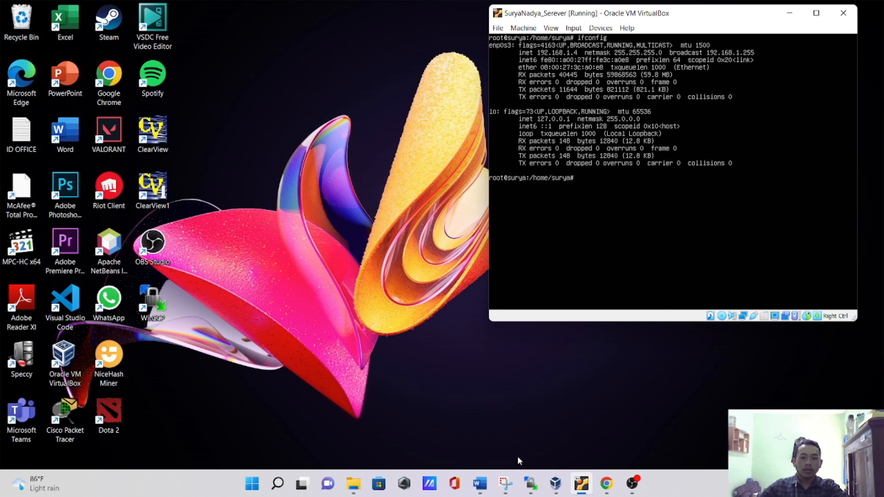
mouse_move(536, 490)
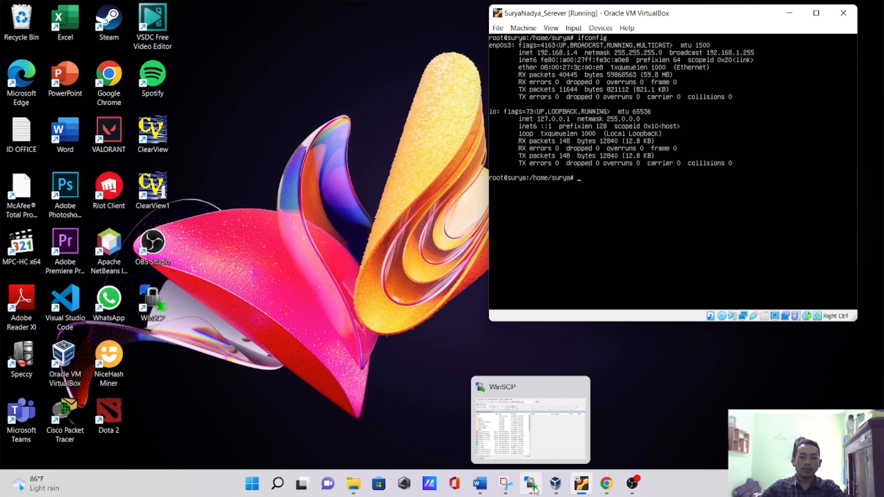
left_click(535, 489)
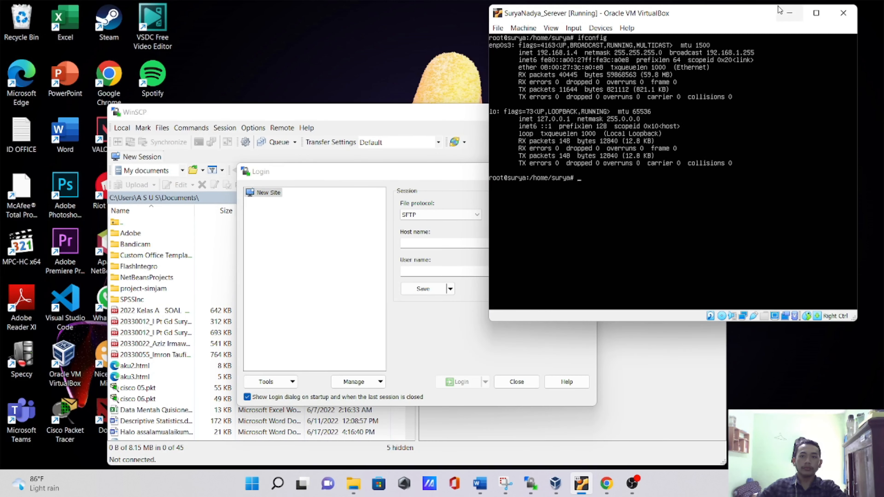
left_click(790, 15)
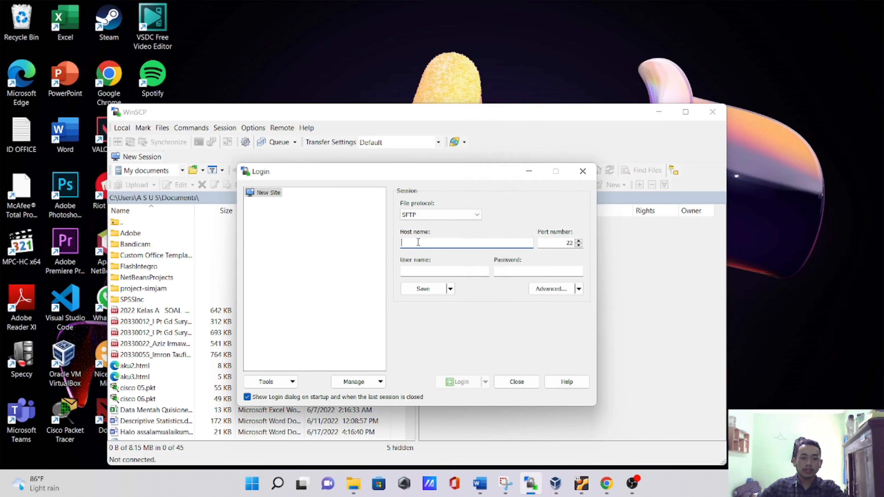
- Log in over SFTP to host 192.168.1.4 on port 22 with the server's username and password
type("192.168.1.4")
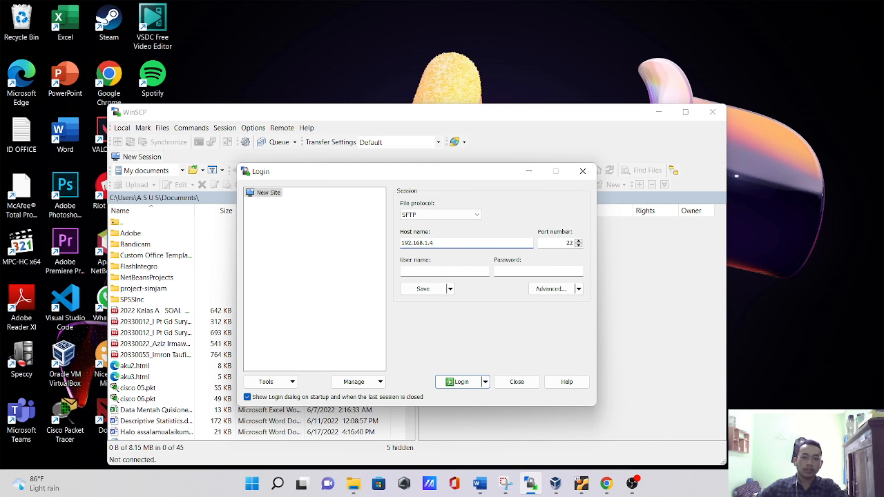
left_click(422, 272)
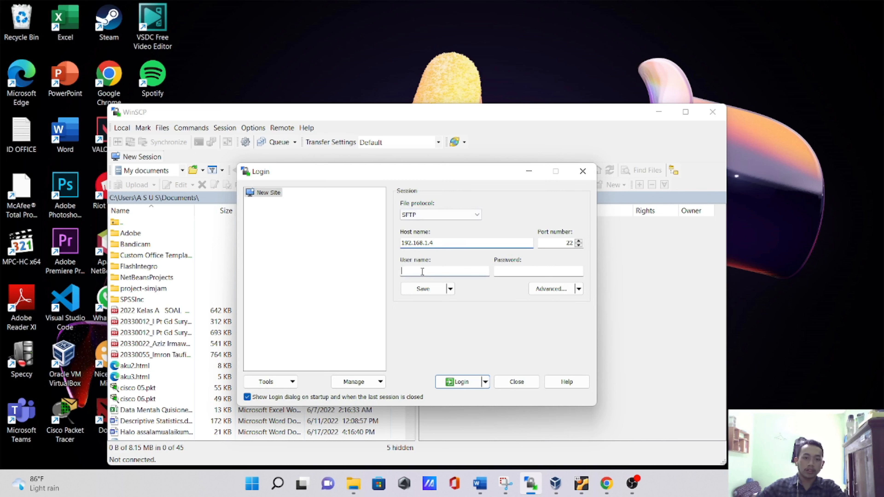
type("surya")
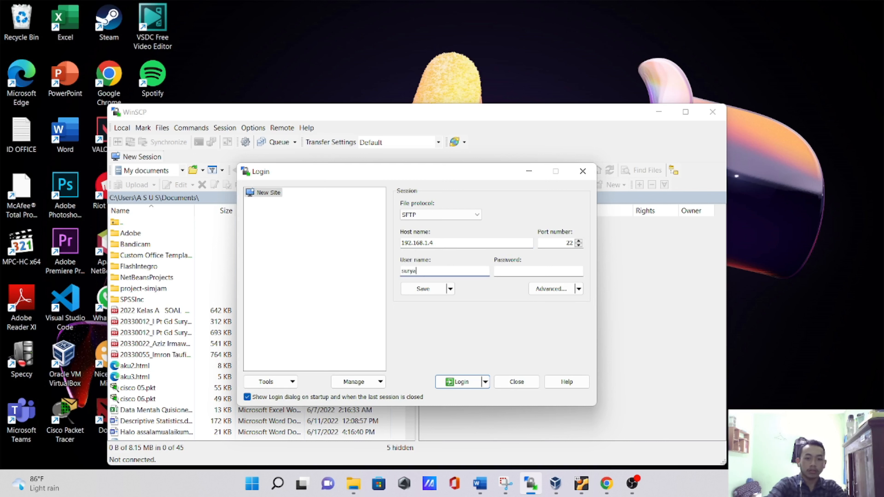
left_click(511, 270)
type("•")
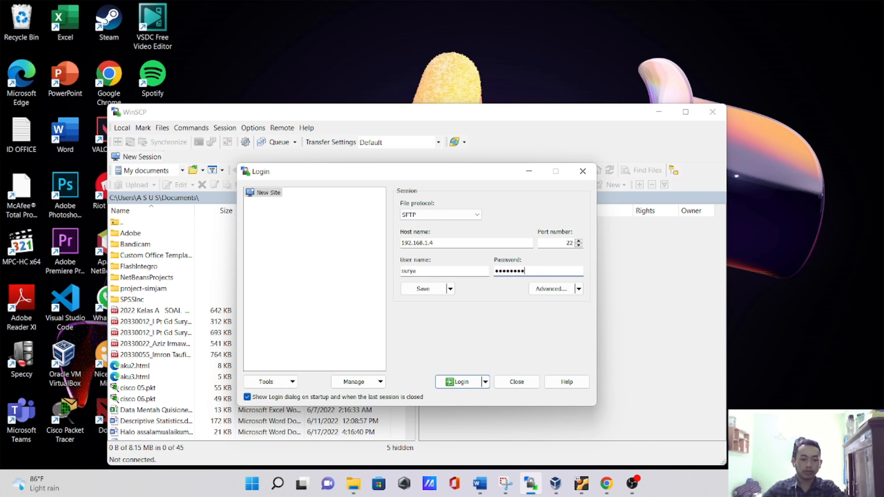
left_click(458, 383)
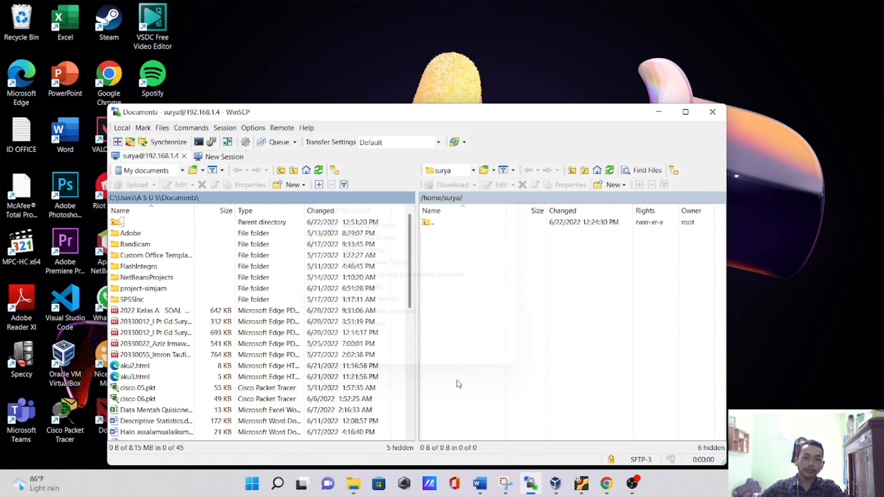
- Open the /var/www directory on the remote server, starting from the root directory
left_click(473, 171)
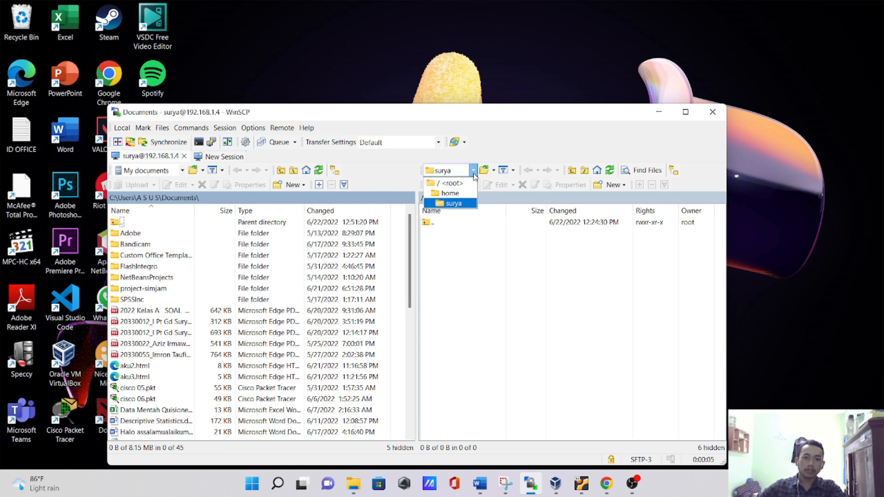
left_click(453, 185)
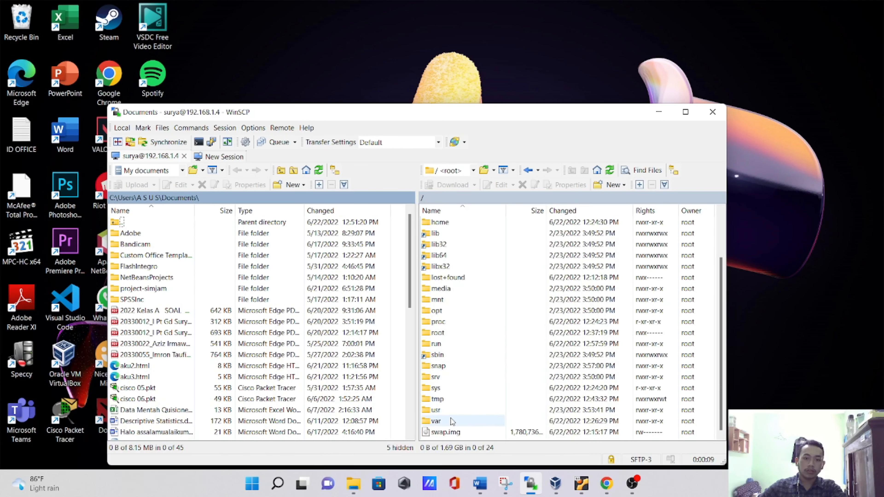
double_click(450, 421)
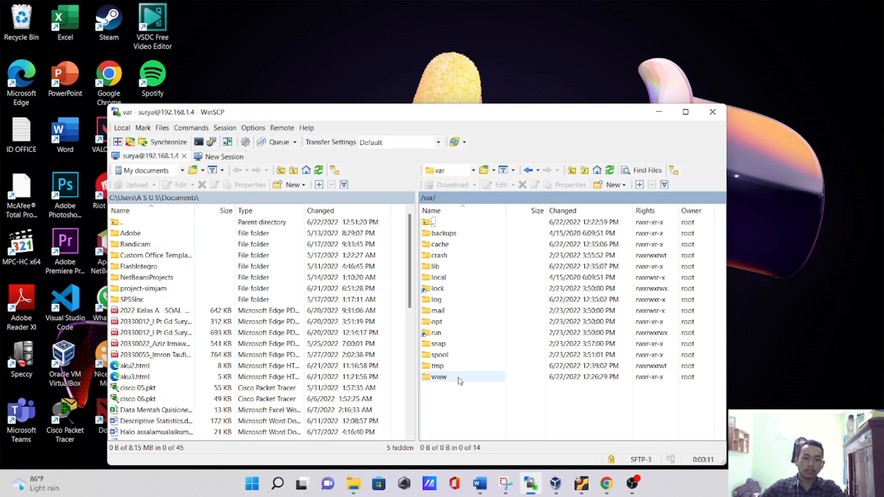
double_click(459, 377)
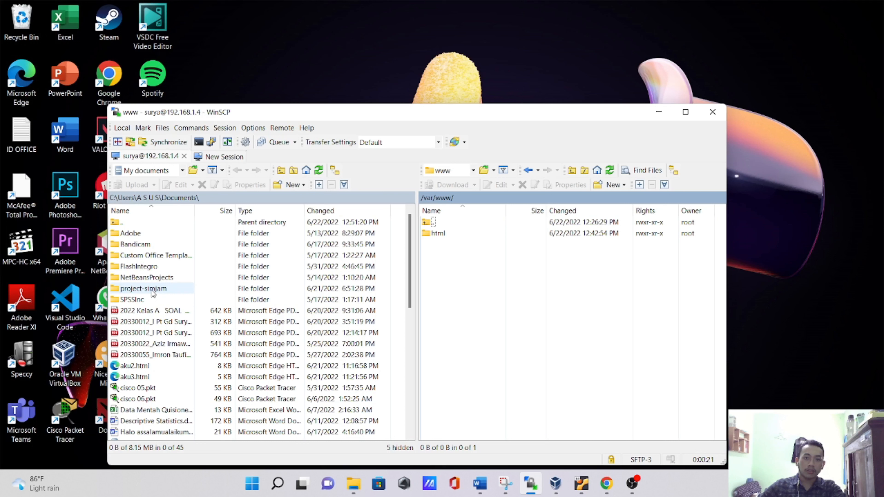
- Try to upload the project-simjam folder from Documents to /var/www, skipping failed items and cancelling the remaining transfer
left_click_drag(153, 294, 476, 281)
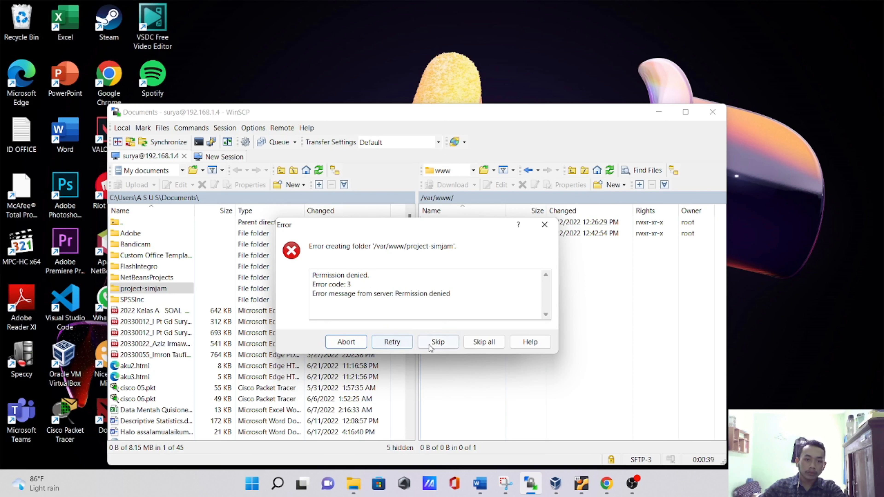
left_click(441, 342)
left_click(441, 343)
left_click(441, 343)
left_click(442, 343)
left_click(441, 342)
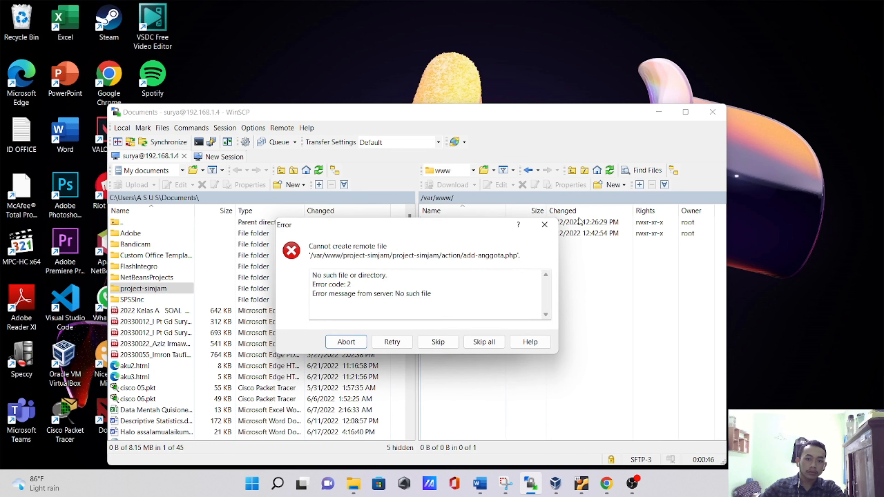
left_click(545, 228)
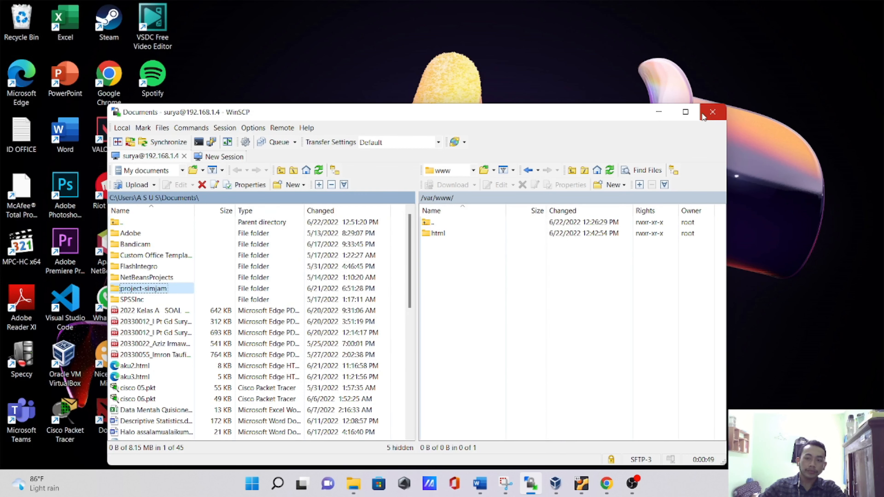
- Minimize WinSCP and close the running virtual machine with the option to power off the machine
left_click(657, 114)
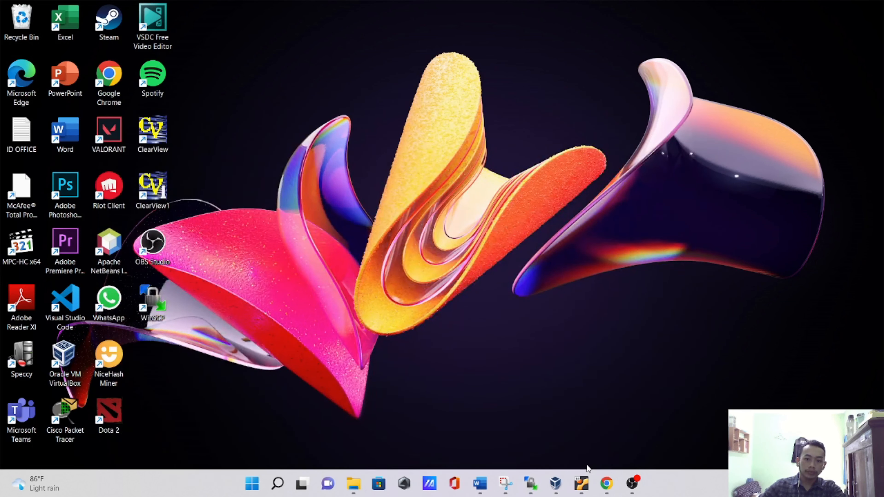
mouse_move(531, 485)
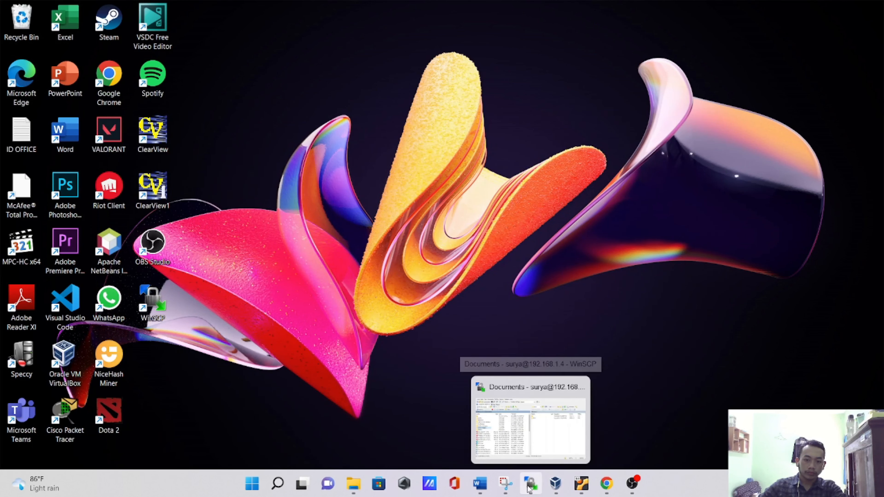
left_click(529, 443)
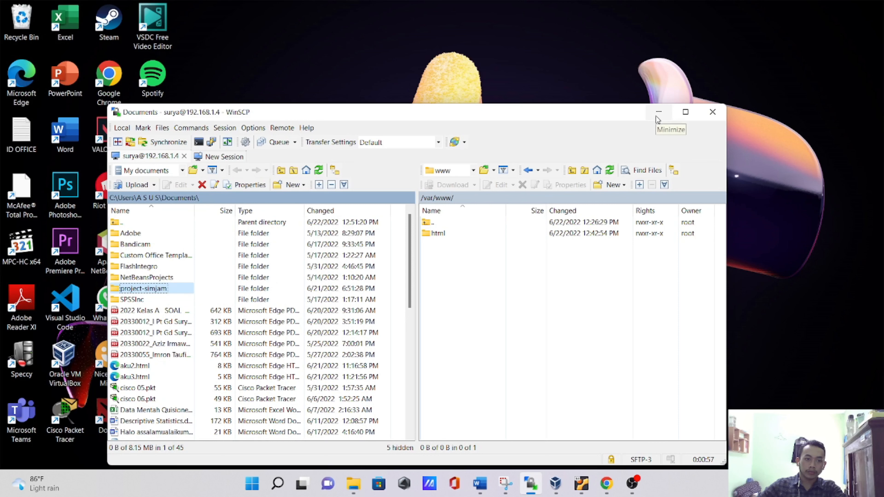
mouse_move(622, 489)
mouse_move(581, 485)
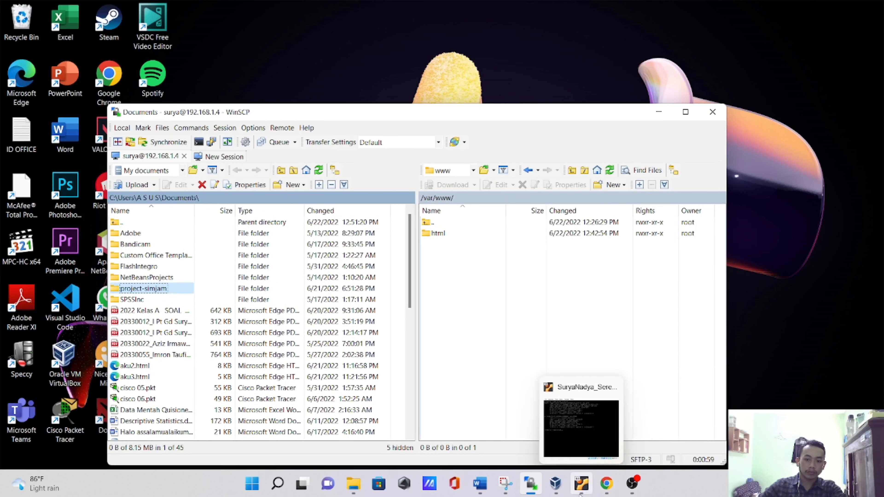
mouse_move(591, 428)
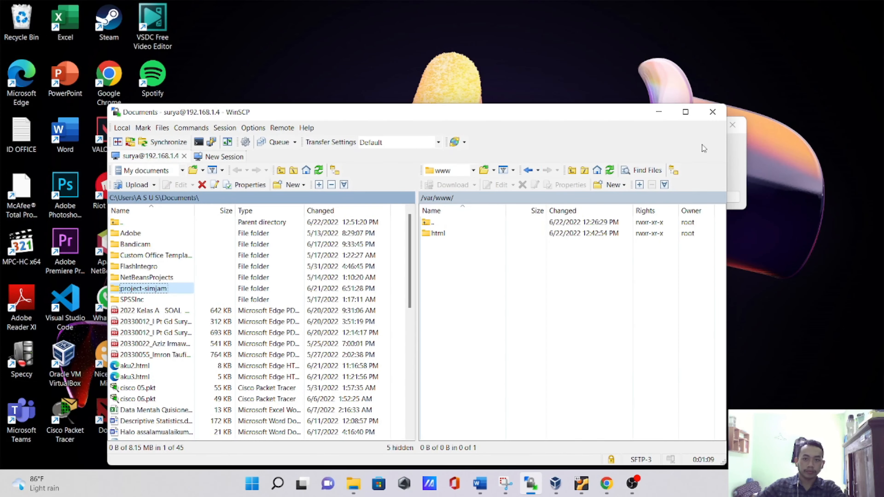
left_click(659, 110)
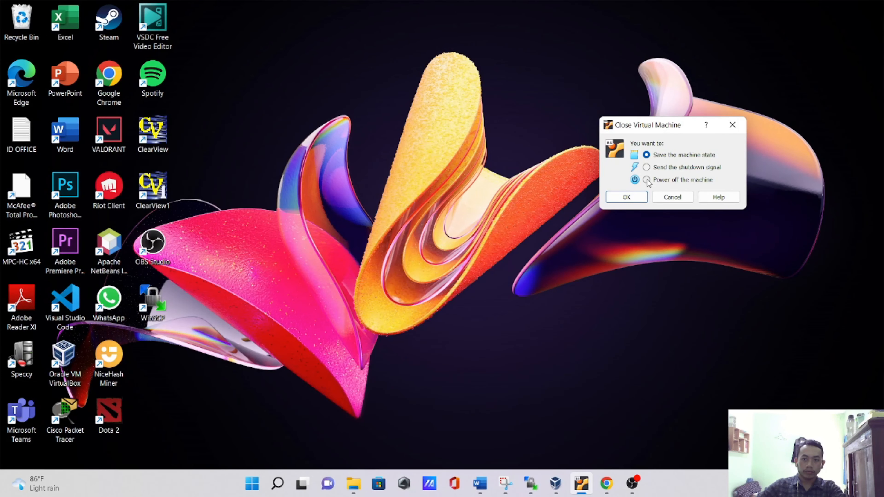
left_click(646, 179)
left_click(629, 197)
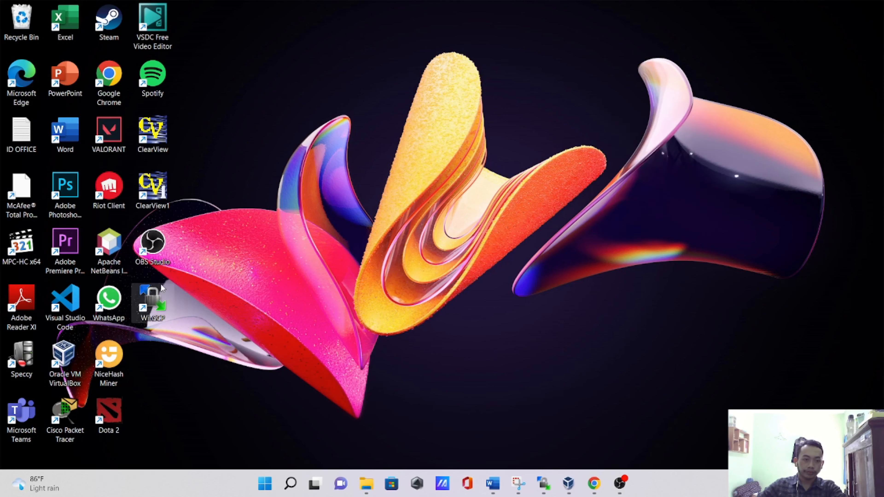
- Start the Suryaserver virtual machine from the VirtualBox Manager and refresh the Windows desktop
left_click(568, 483)
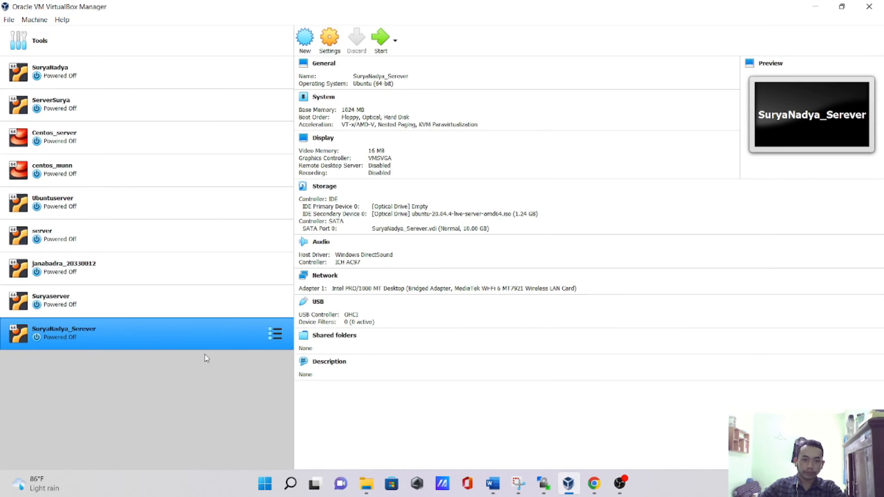
left_click(70, 300)
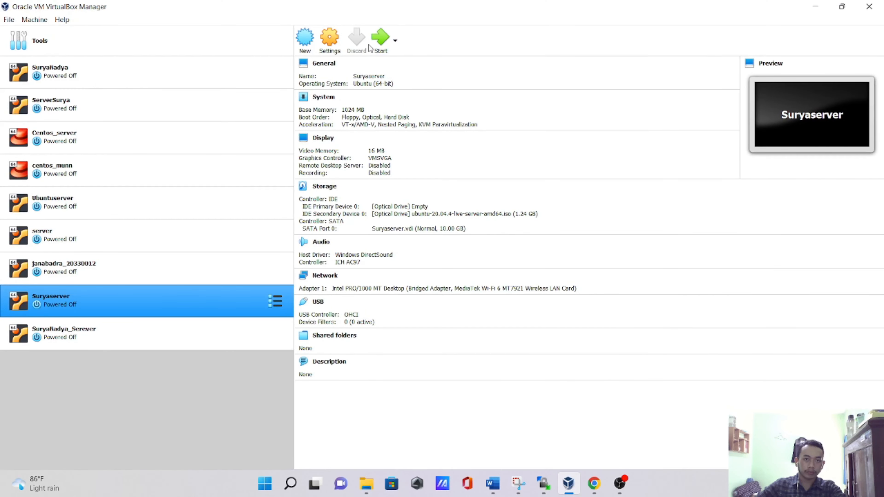
left_click(382, 39)
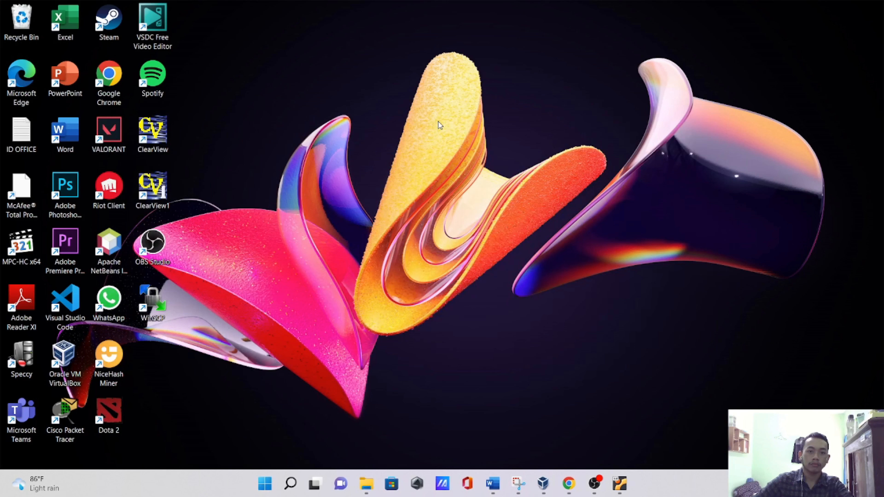
right_click(439, 122)
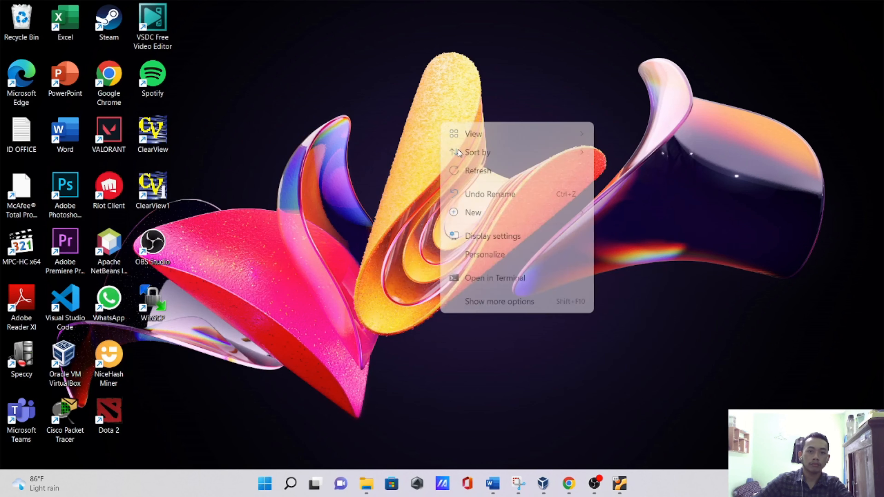
left_click(475, 170)
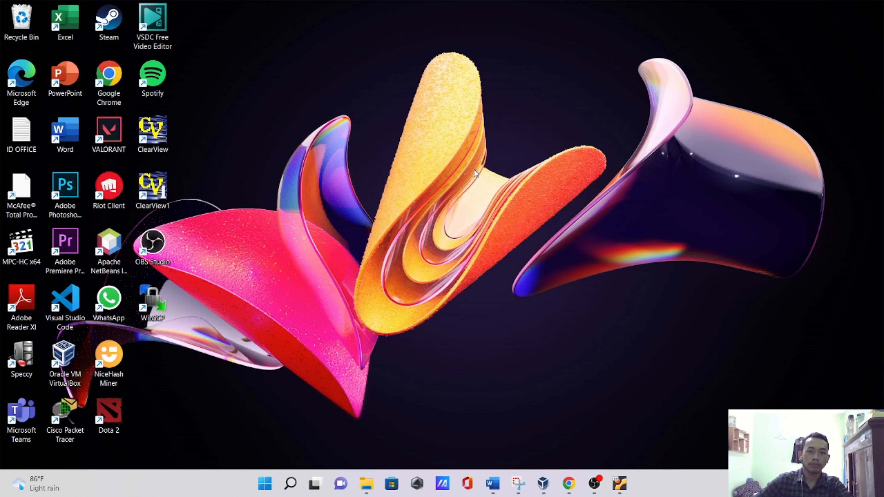
- Launch WinSCP and log in over SFTP to 192.168.1.22 with the user name and account password, accepting the server's host key
double_click(158, 305)
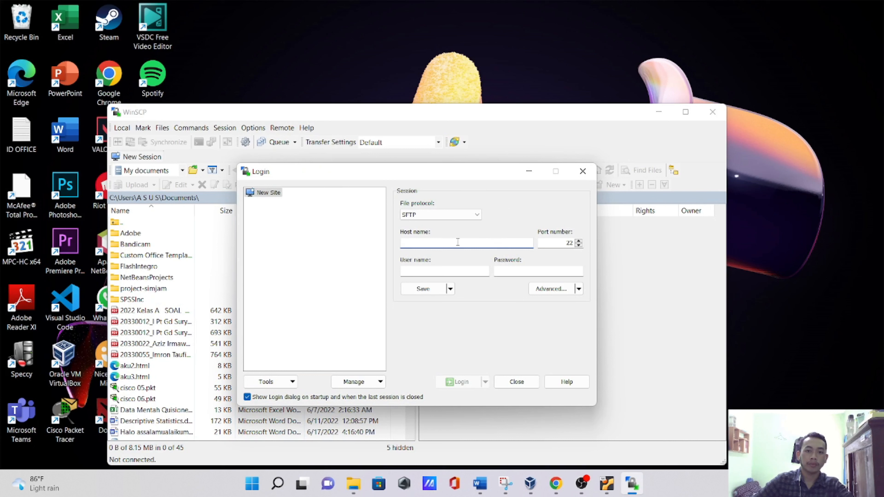
type("192.168")
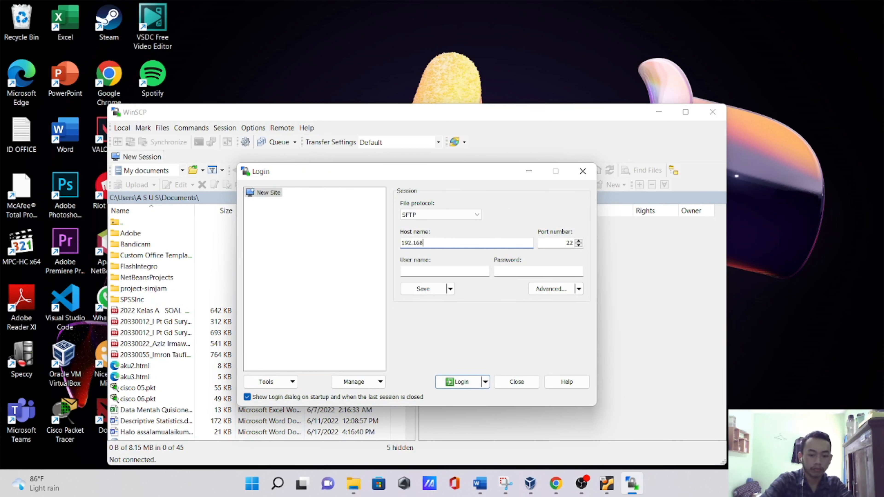
type(".1.22")
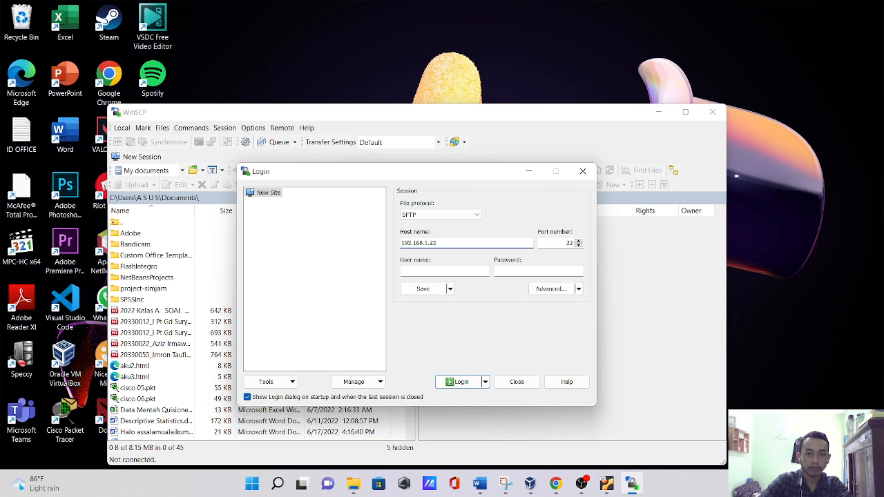
left_click(426, 271)
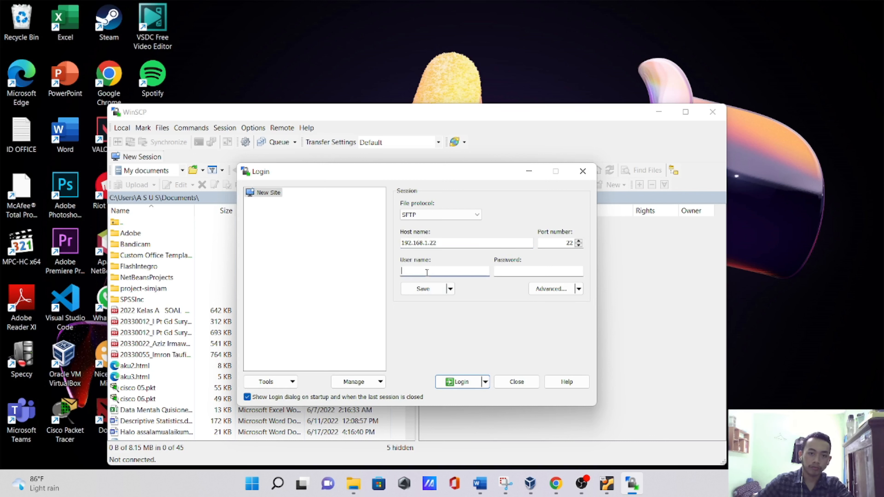
type("surya")
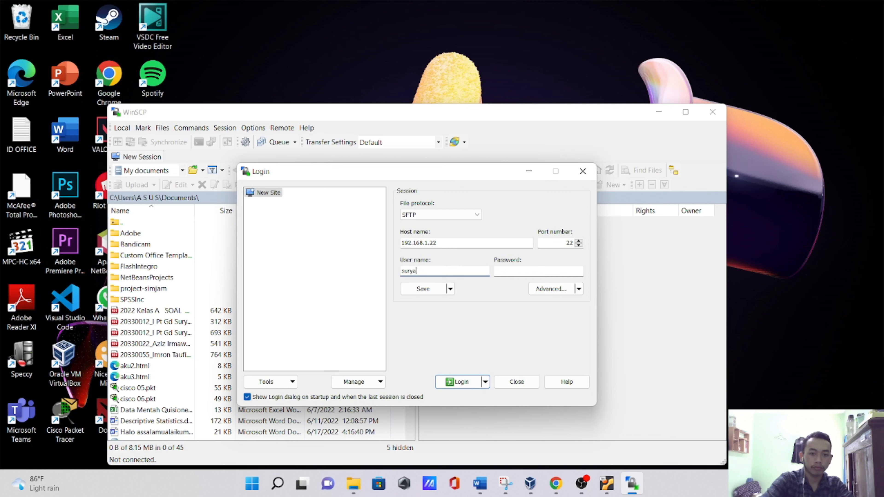
left_click(506, 272)
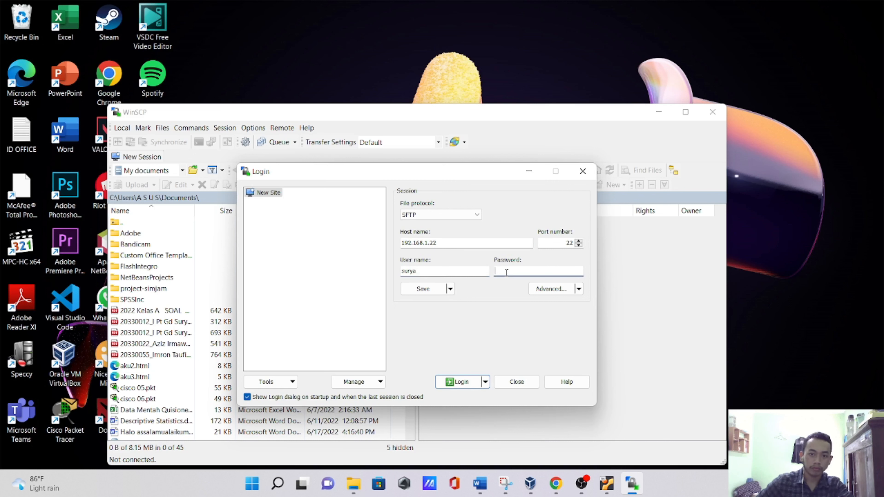
type("•••••")
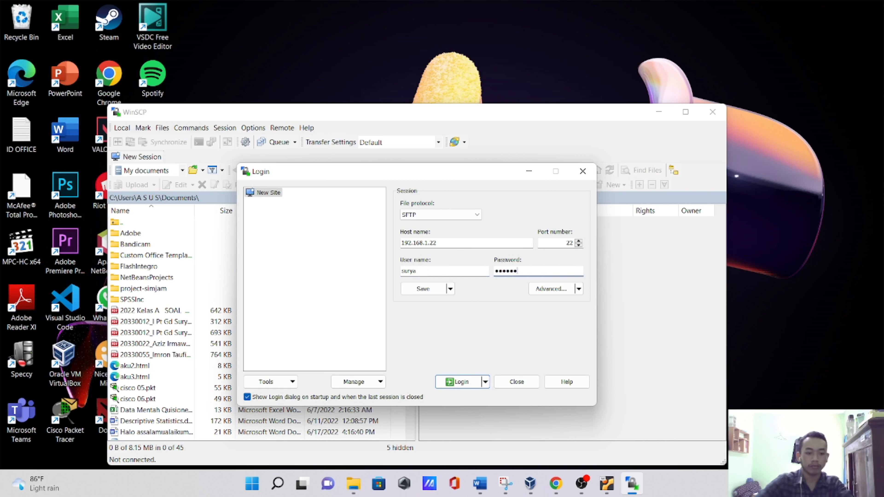
left_click(458, 382)
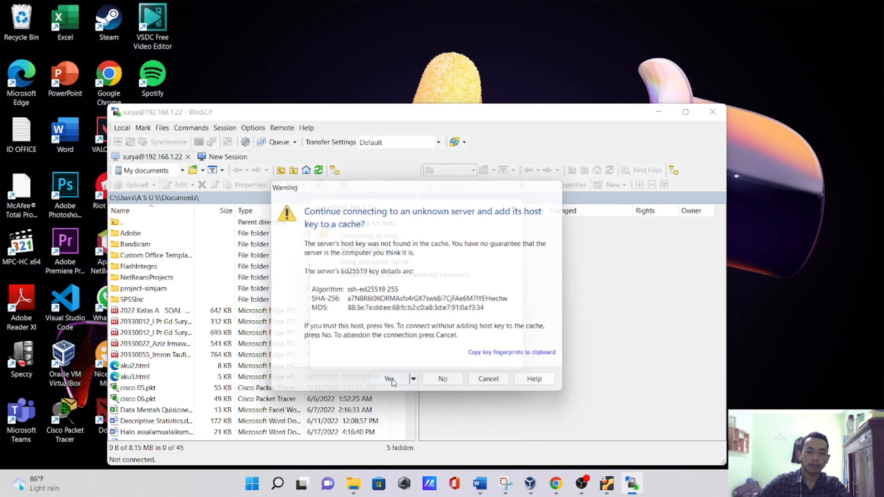
left_click(392, 379)
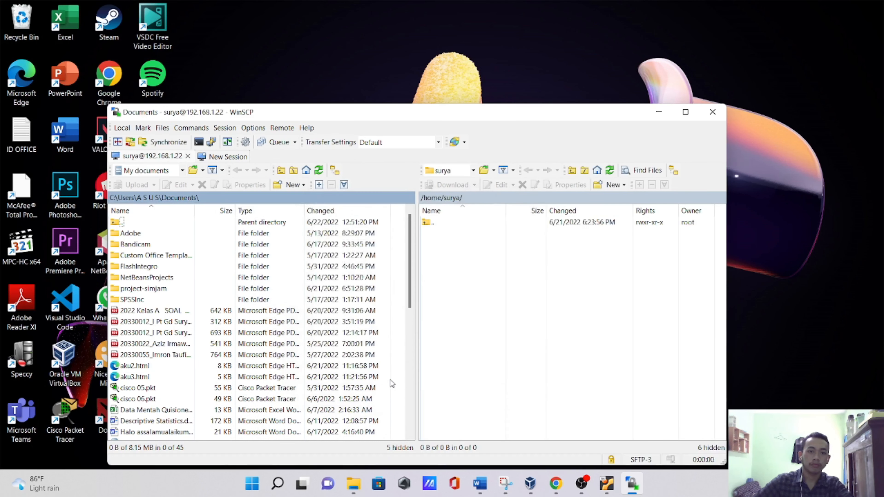
- Open the /var/www/html directory on the remote server, starting from the root directory
left_click(473, 170)
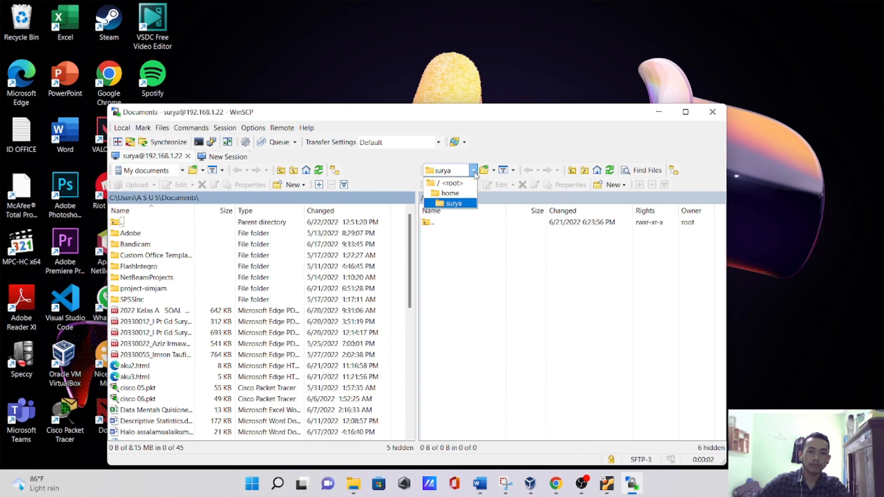
left_click(454, 184)
scroll(450, 322, "down", 2)
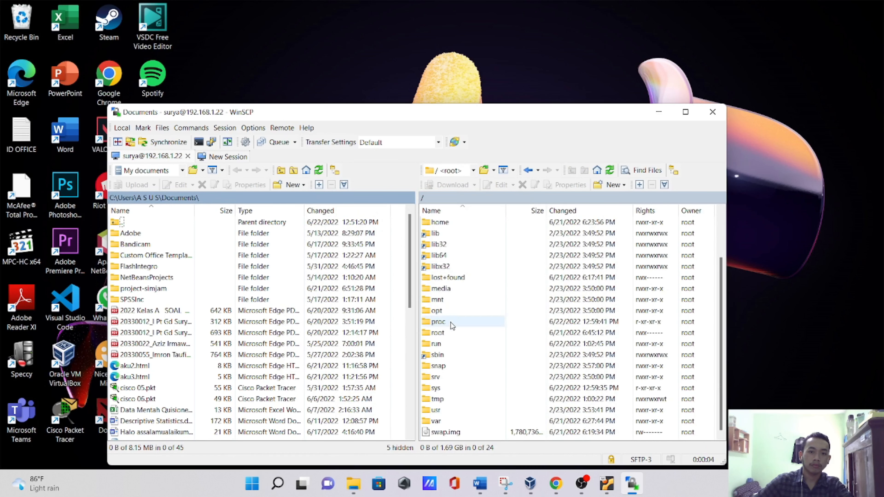
double_click(448, 432)
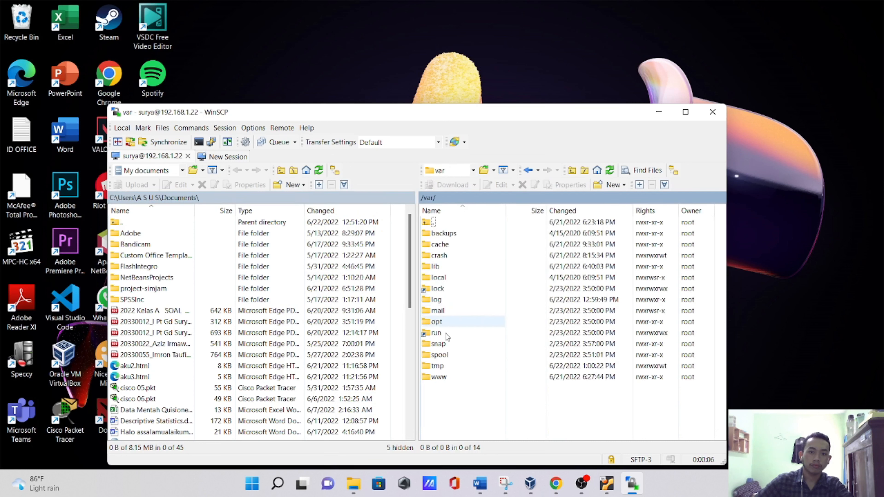
double_click(448, 378)
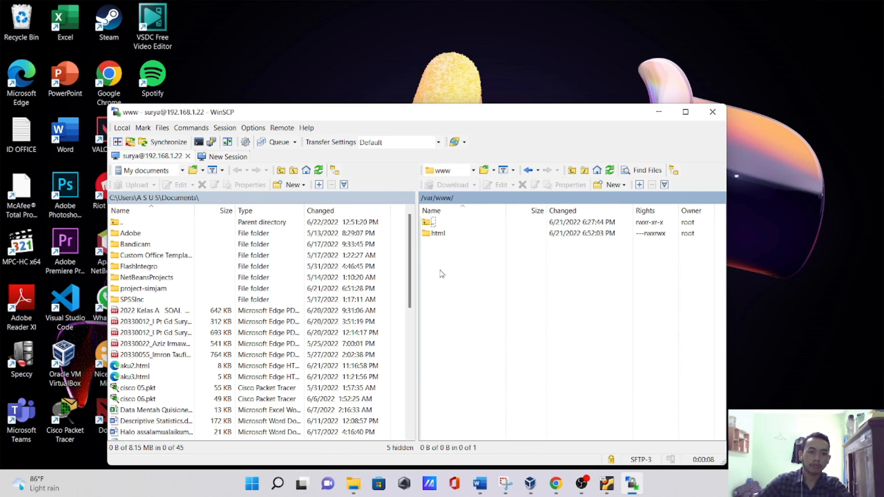
double_click(449, 236)
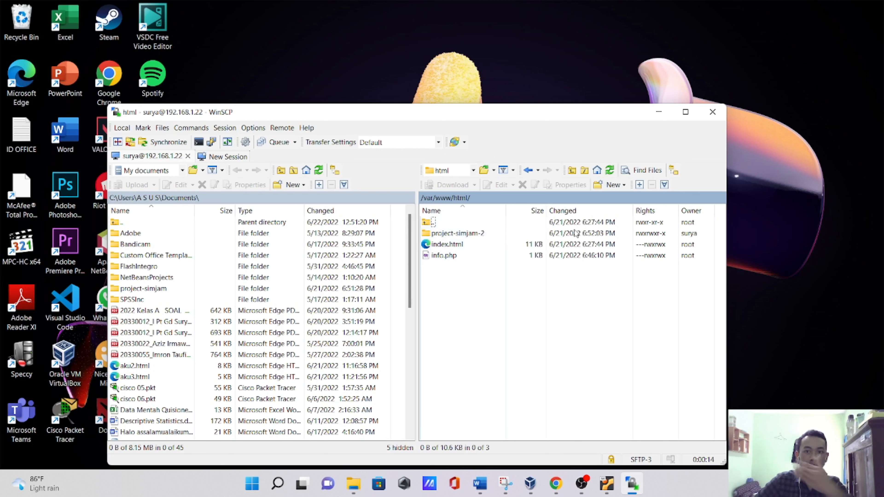
- Return the remote side to the root directory, browse through var and www into html again, and minimize WinSCP
left_click(469, 174)
left_click(458, 183)
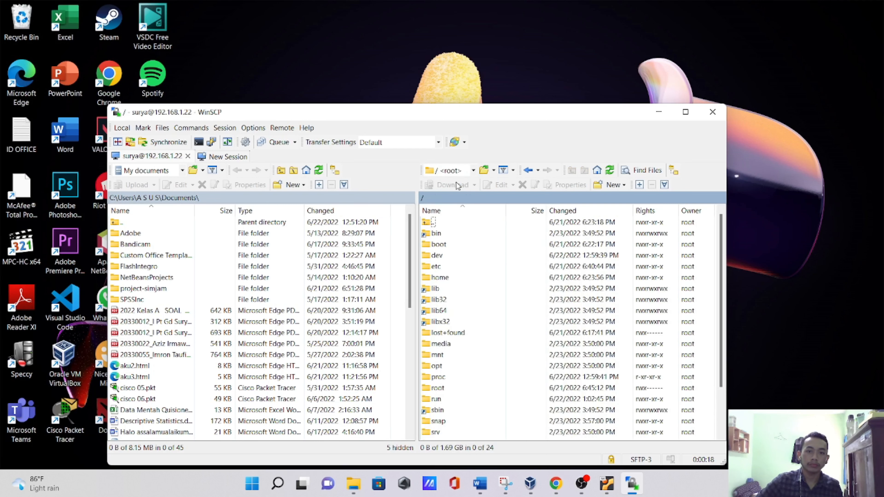
left_click(473, 170)
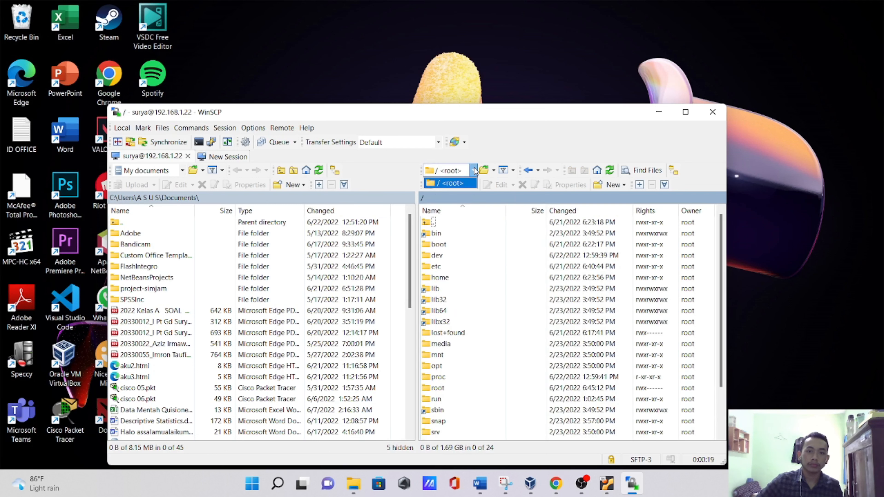
left_click(460, 183)
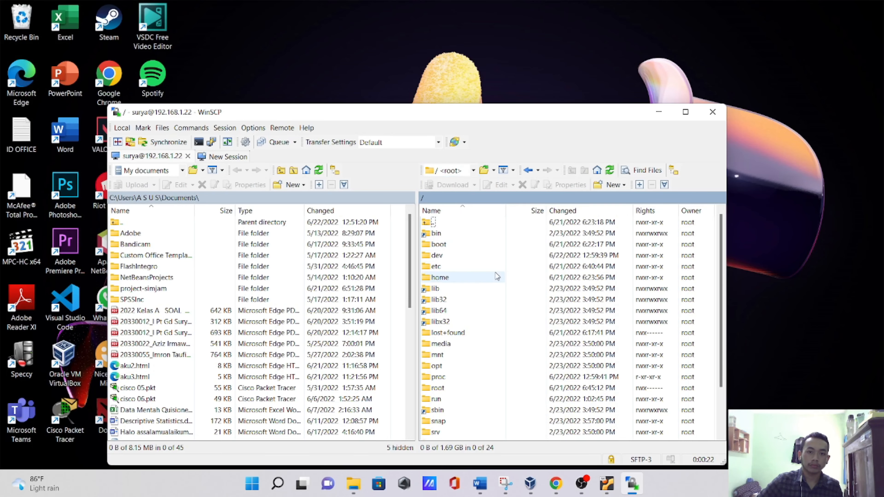
left_click_drag(524, 112, 589, 18)
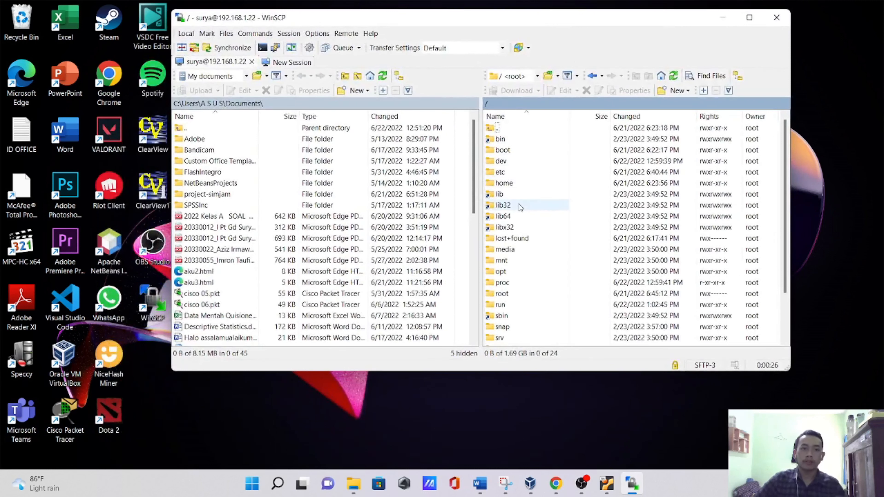
scroll(536, 230, "down", 2)
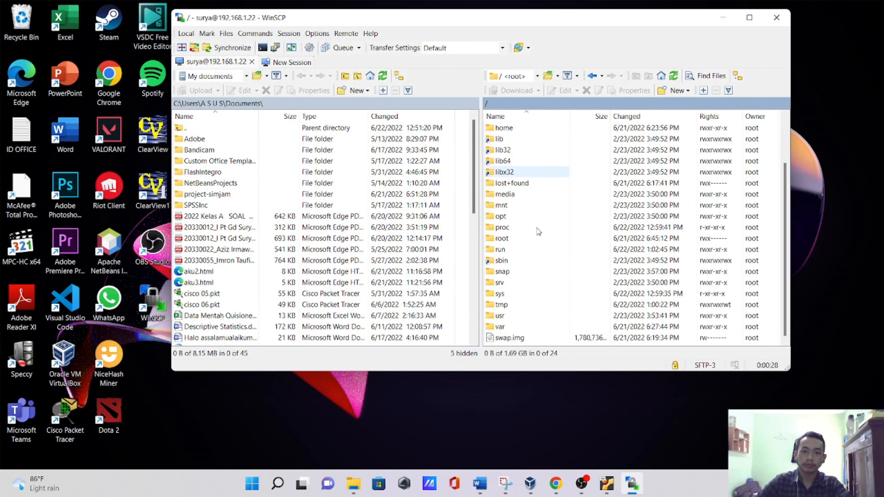
double_click(510, 330)
double_click(504, 282)
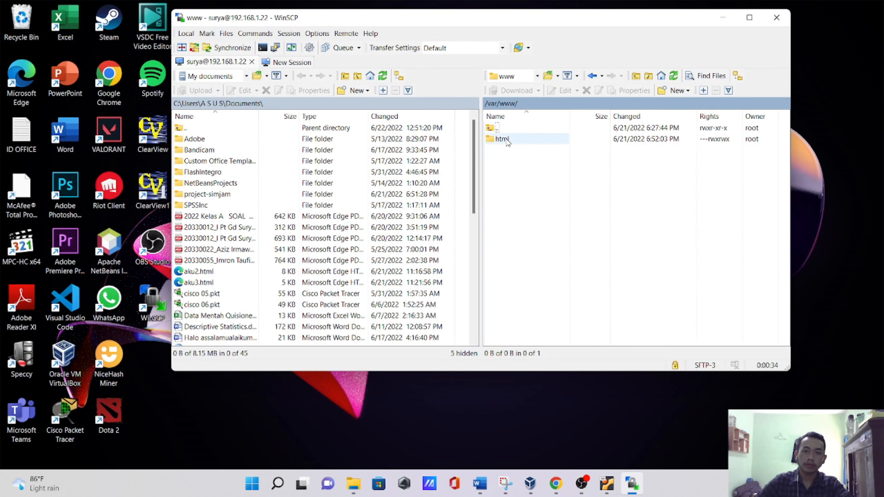
double_click(504, 139)
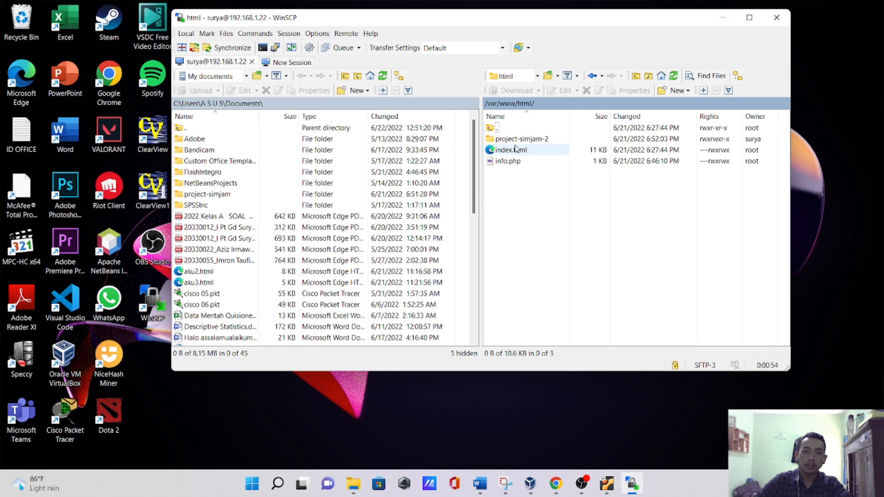
left_click(719, 23)
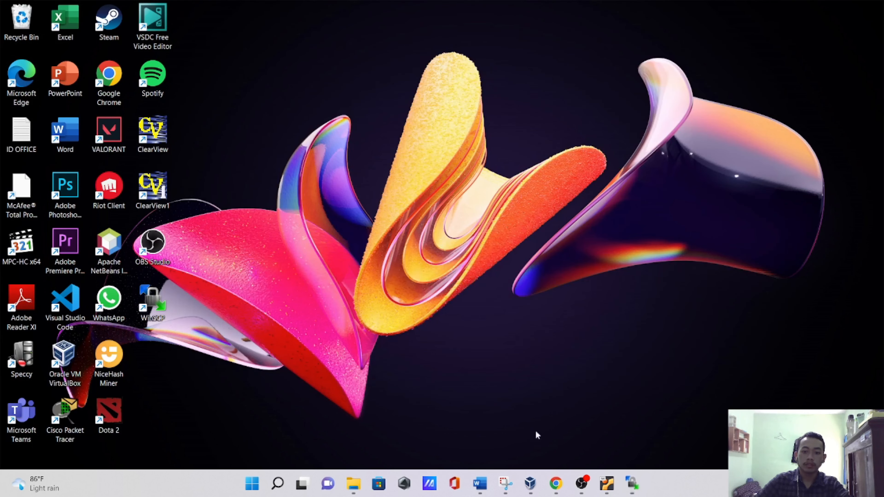
- Switch to Chrome, start the address 192.168.1. in a new tab, and bring up the Suryaserver window to check its IP address
left_click(555, 489)
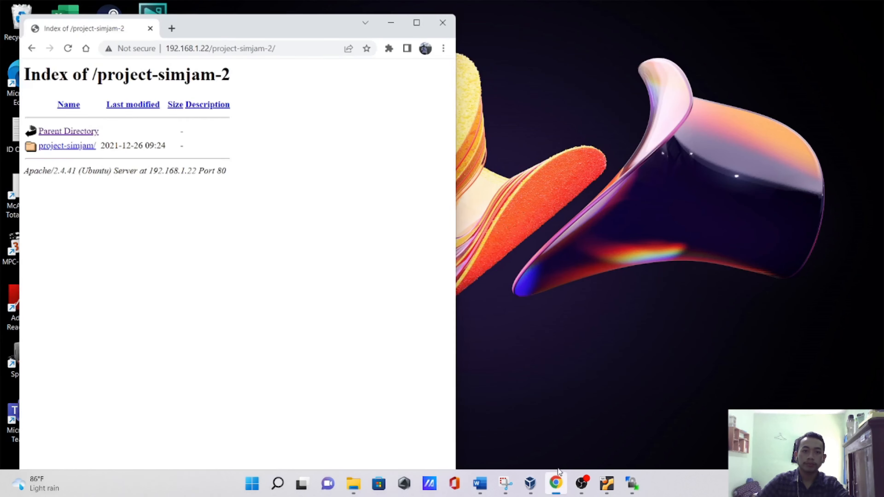
left_click(165, 21)
left_click(178, 43)
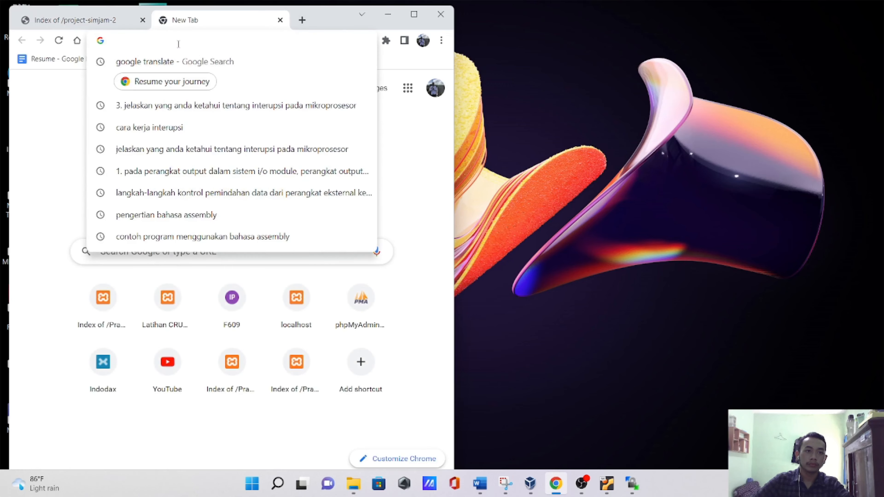
type("192")
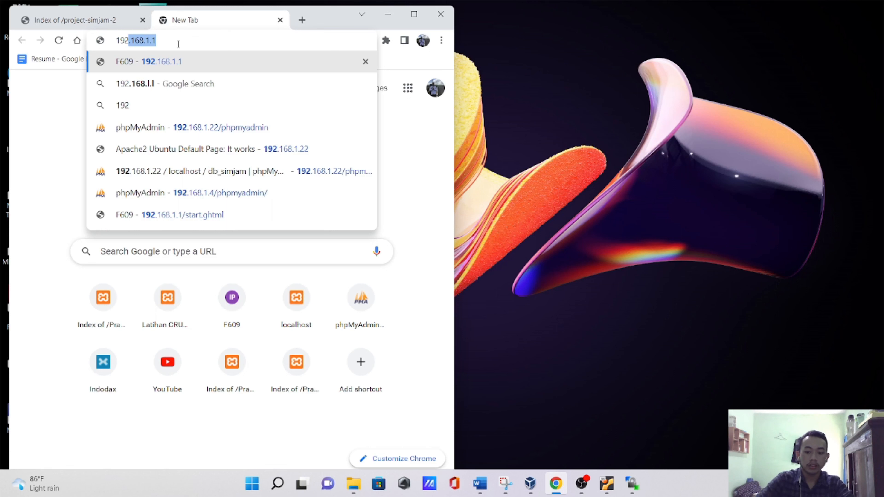
key("Right")
key("BackSpace")
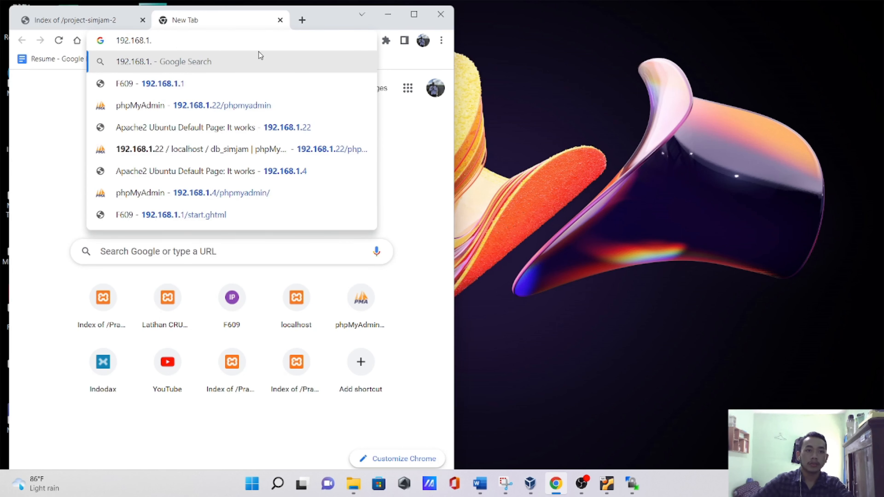
left_click(607, 483)
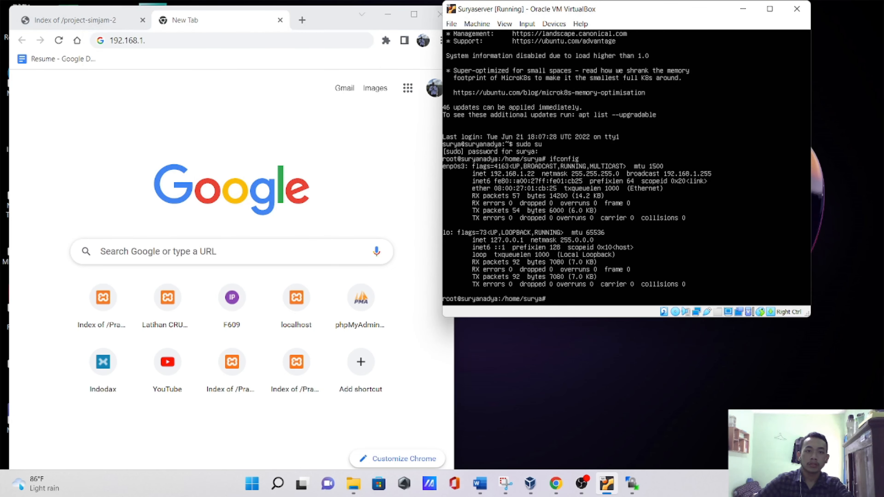
- Complete the address in Chrome's new tab as 192.168.1.22/project-simjam-2 and load the page
left_click(219, 42)
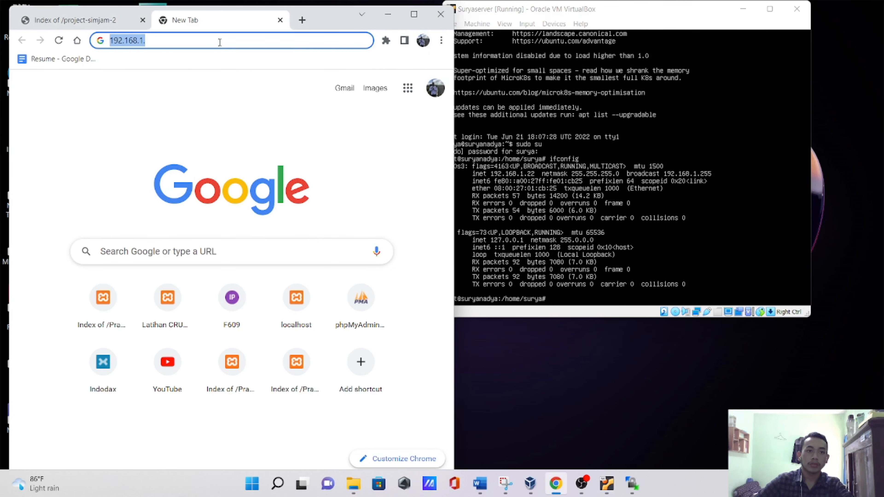
left_click(220, 43)
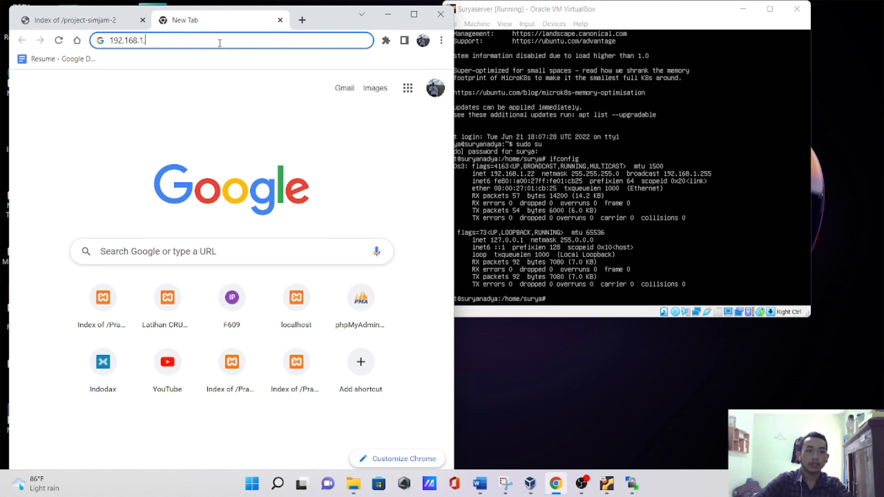
type("22")
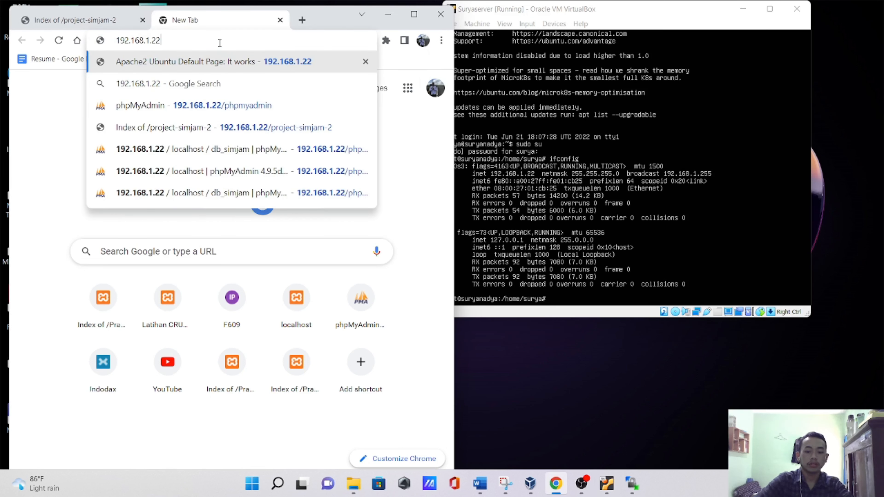
type("/")
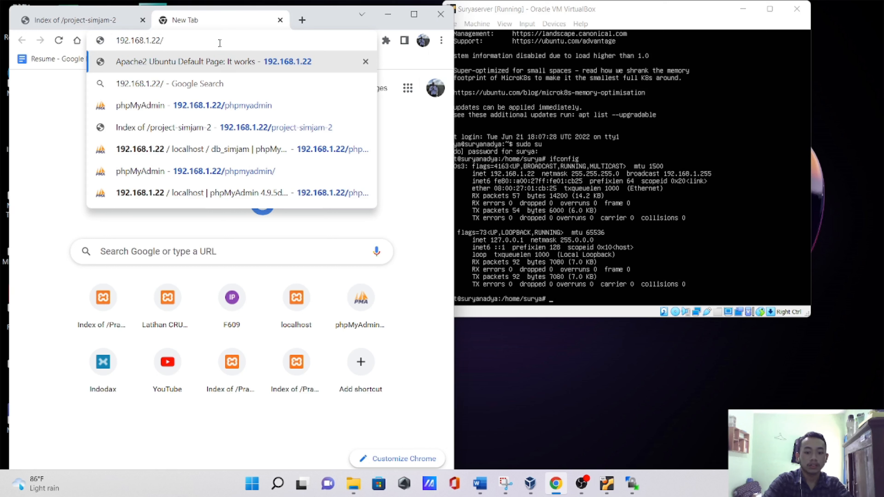
type("pro")
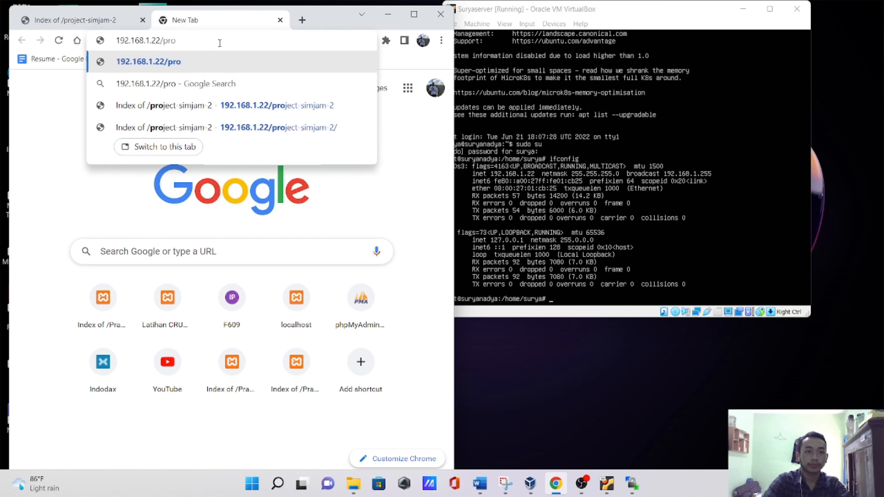
type("ject")
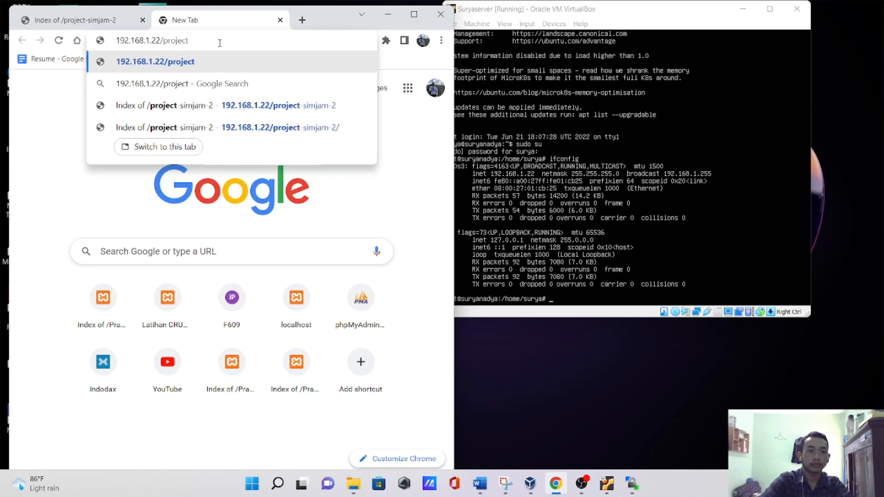
type("-")
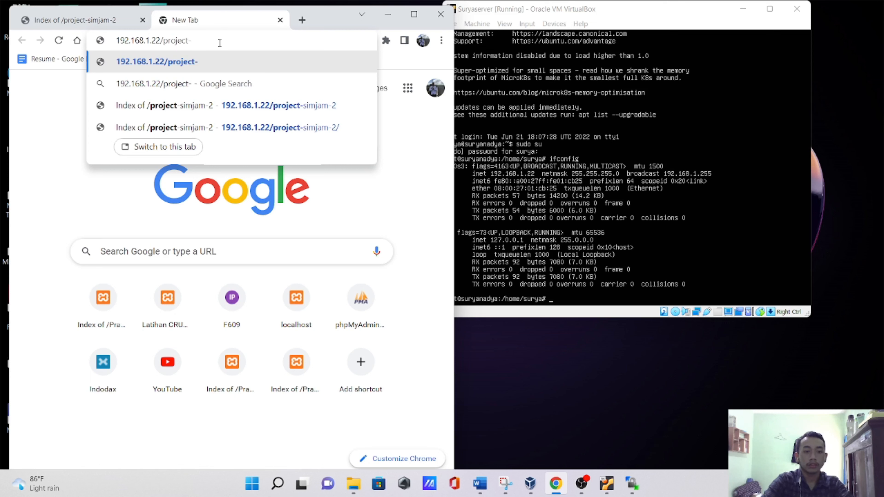
type("simjam")
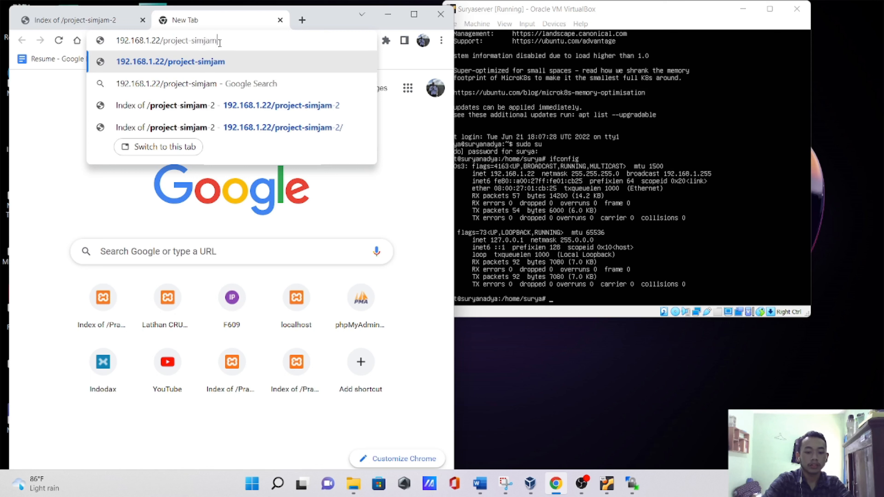
type("-2")
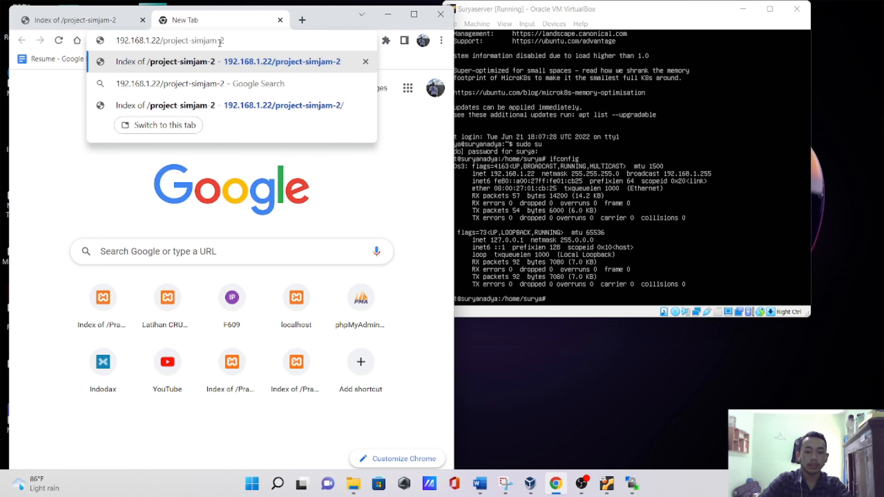
key("Return")
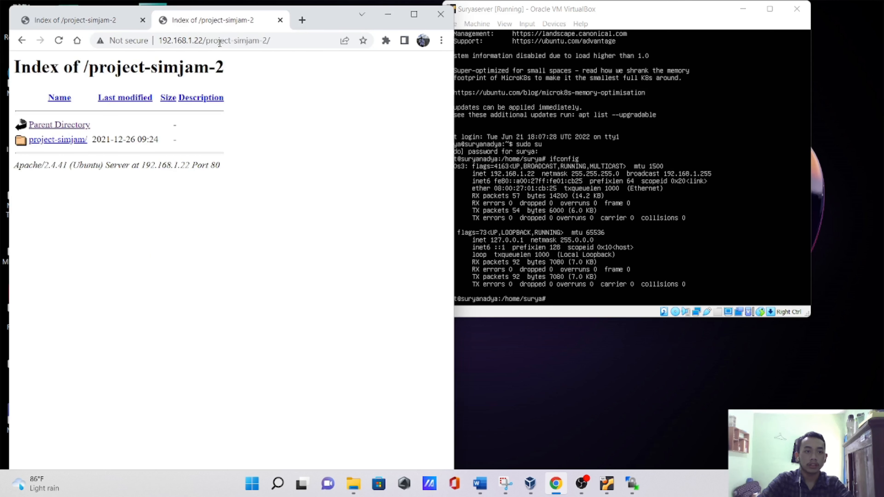
- Open the project-simjam folder from the directory index and look over the site's login page
left_click(48, 144)
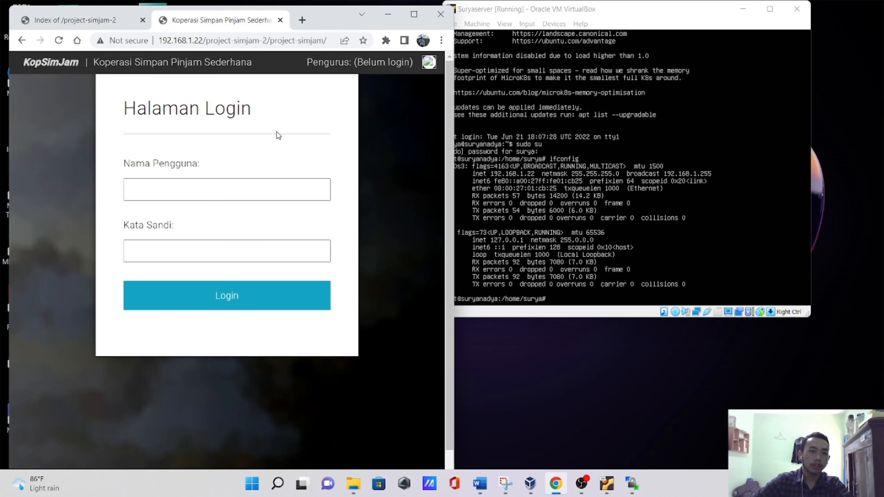
scroll(263, 163, "down", 1)
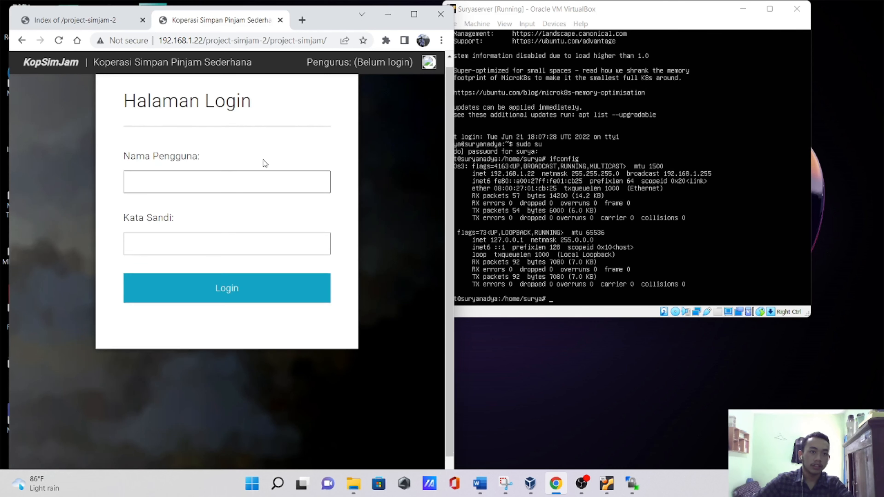
scroll(263, 160, "down", 1)
scroll(278, 169, "up", 1)
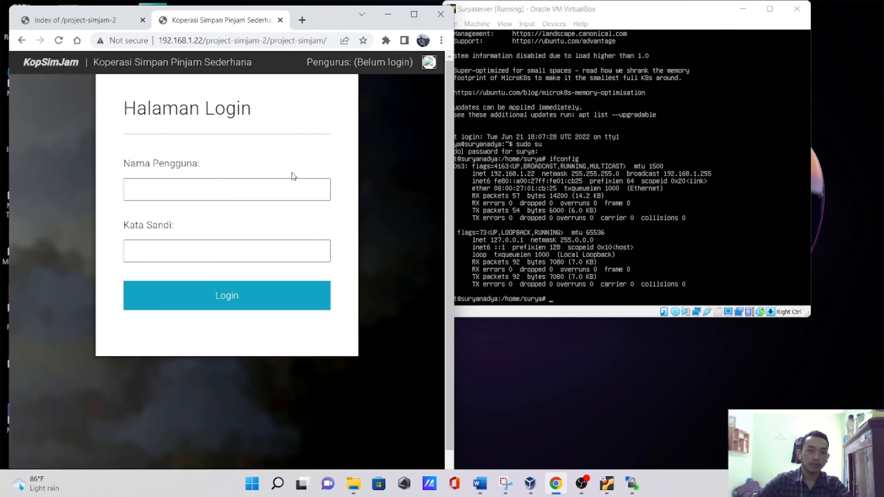